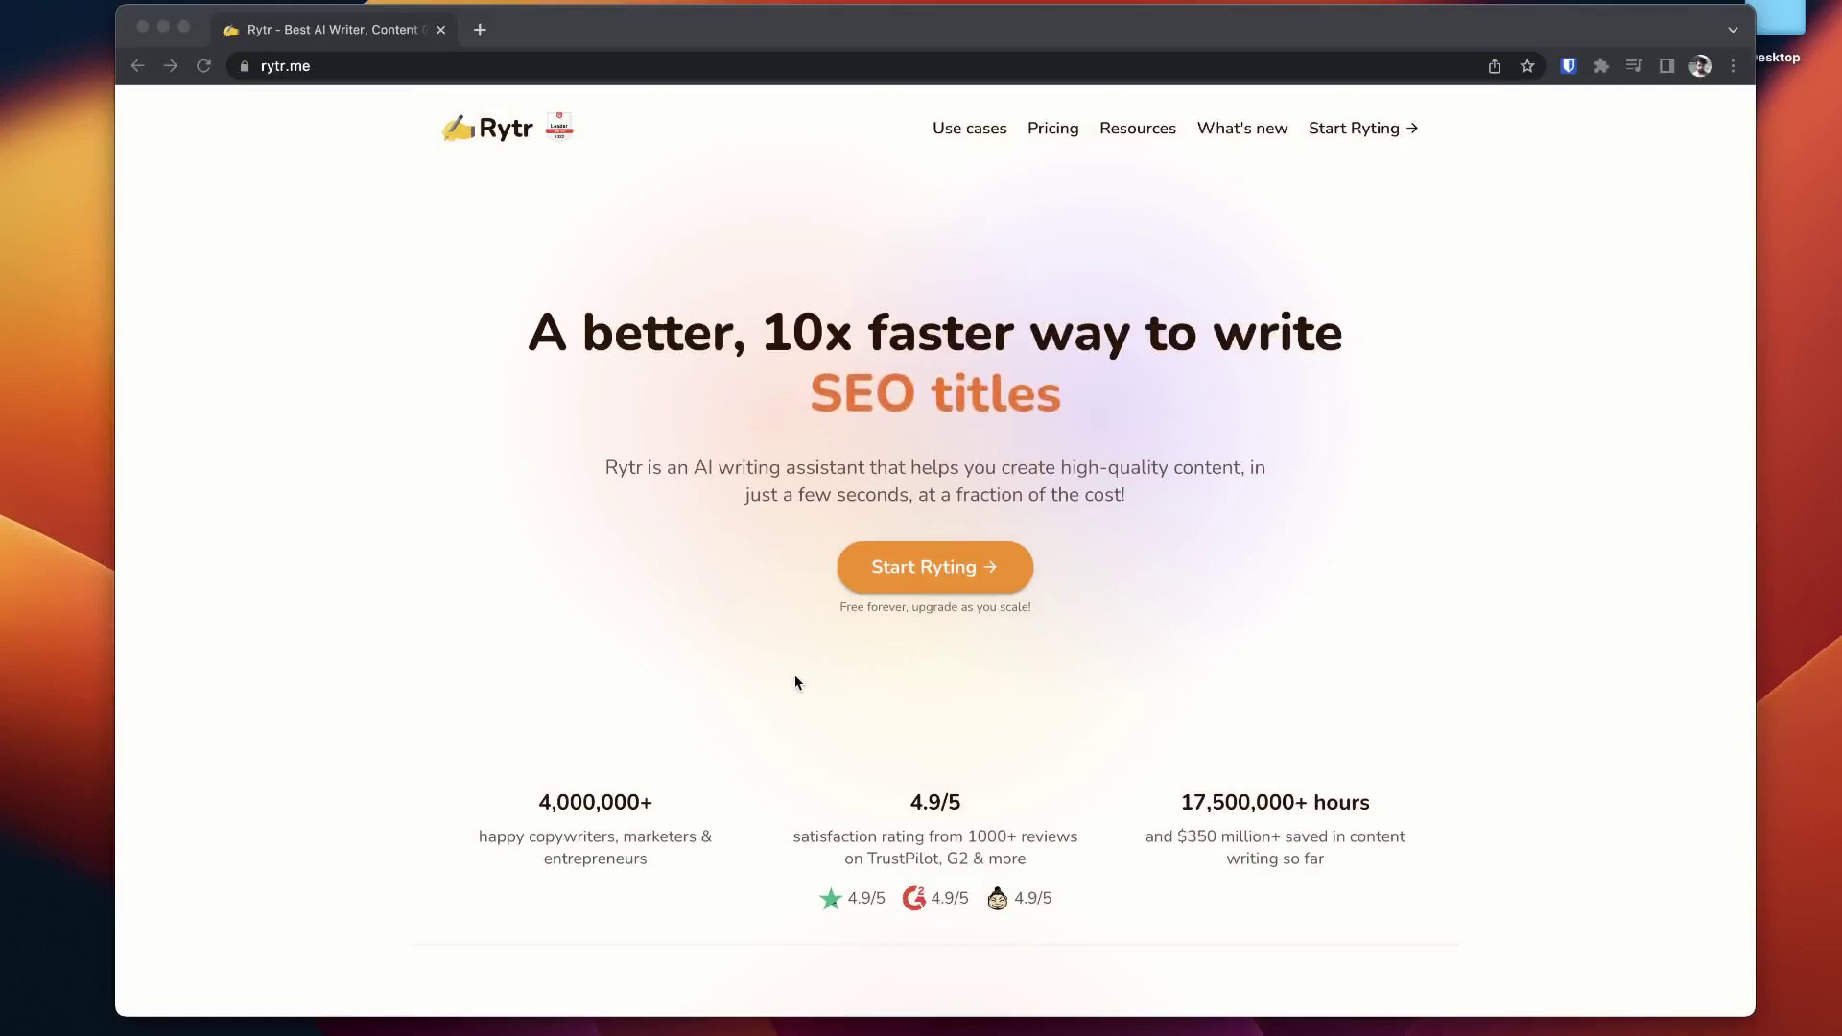
Step: Start a screen recording with the capture area fitted to the browser window showing the Rytr home page
click(795, 682)
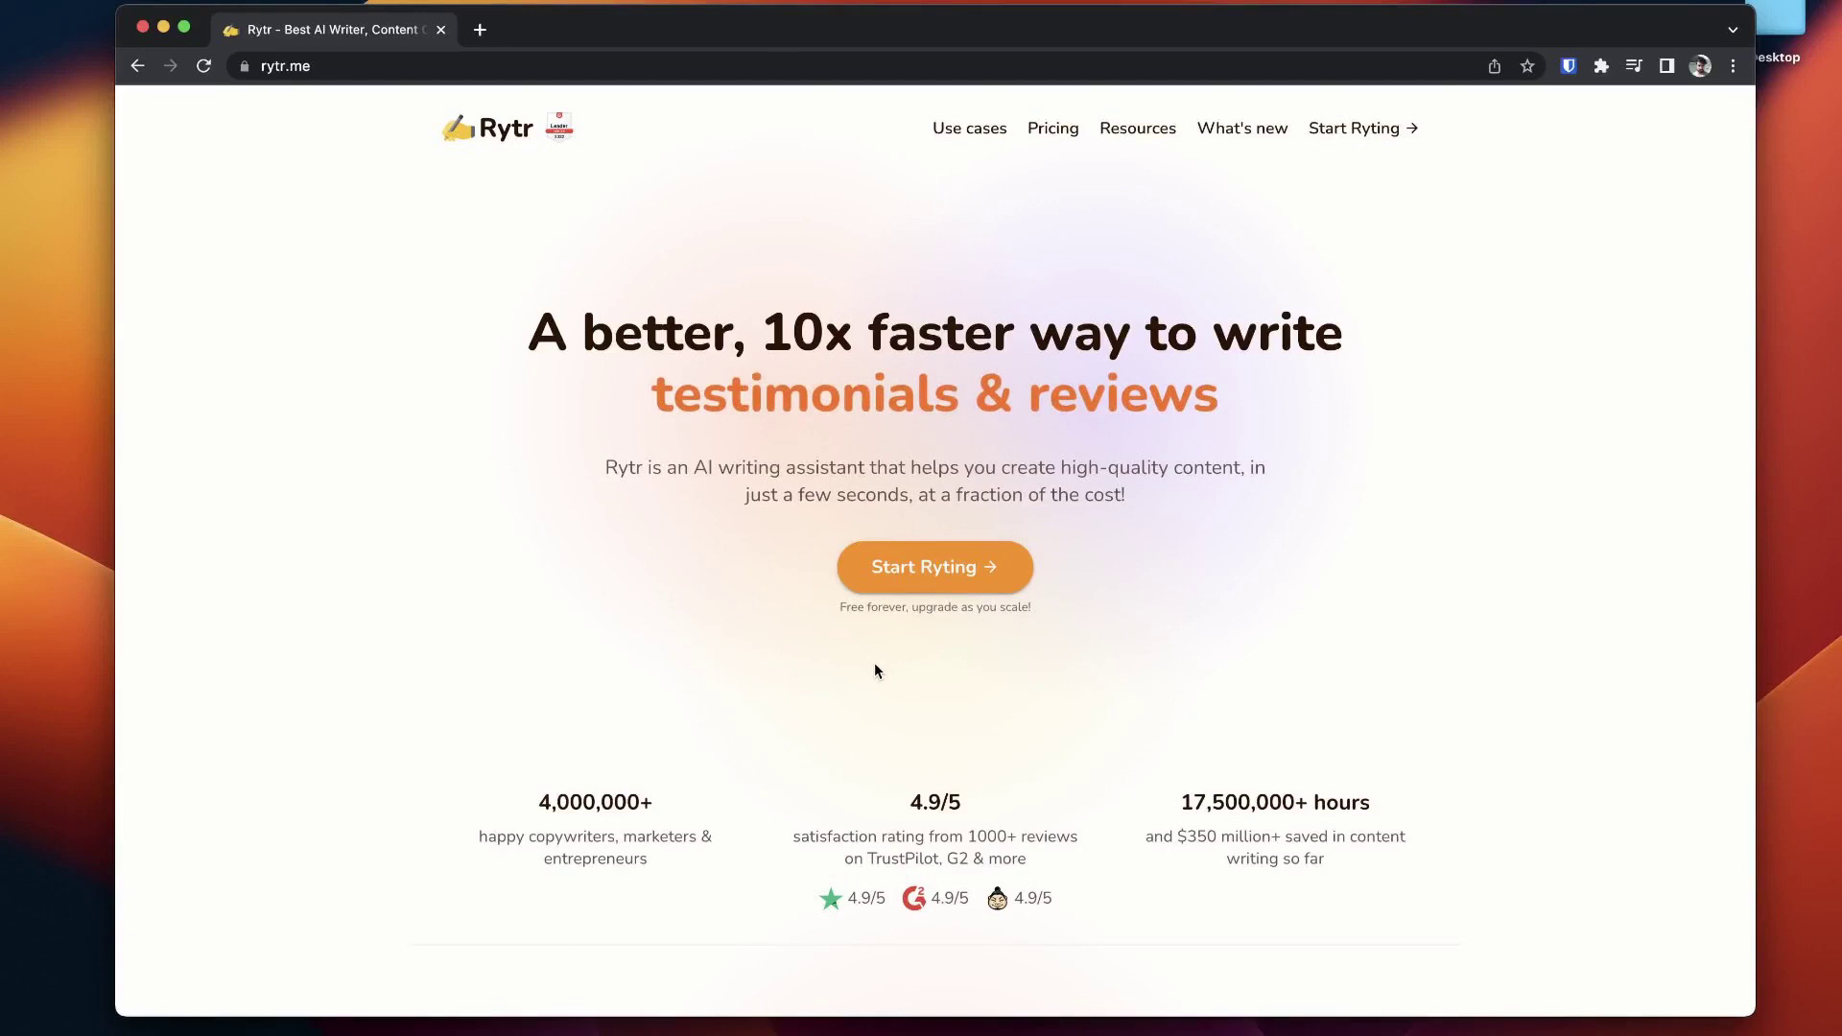
key(super+shift+5)
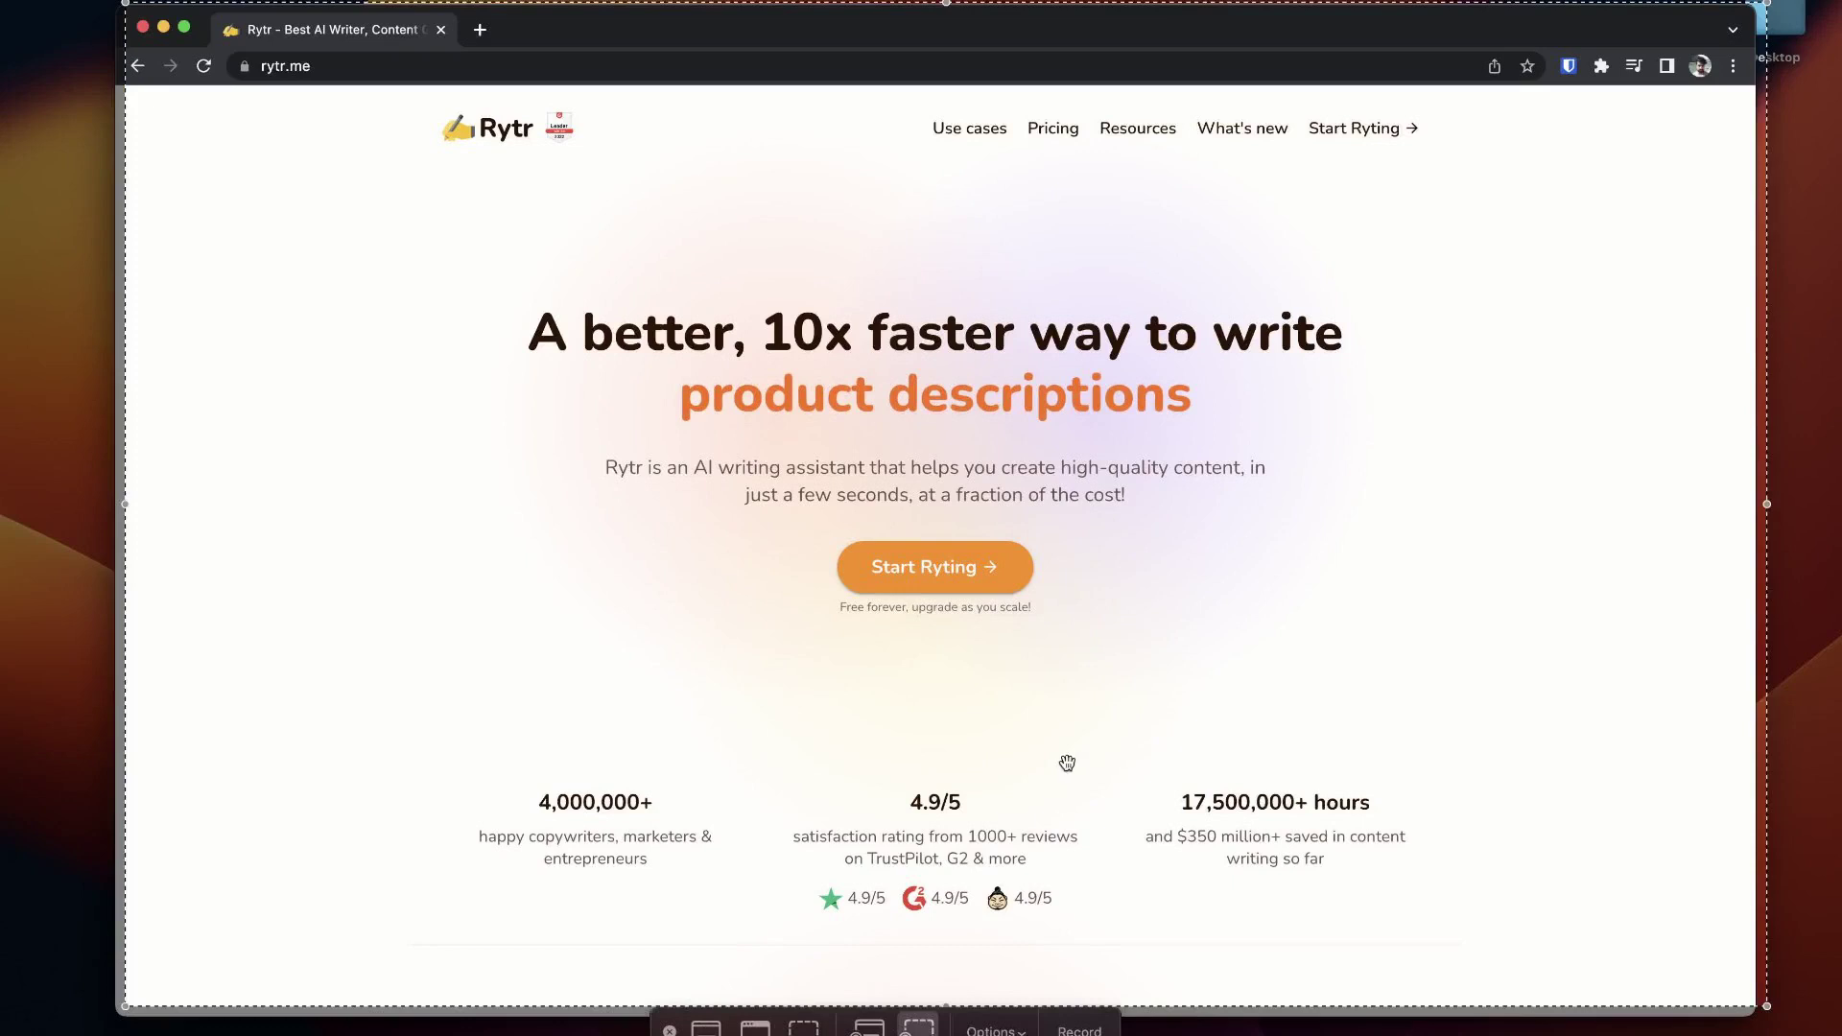
drag(1143, 716, 1132, 721)
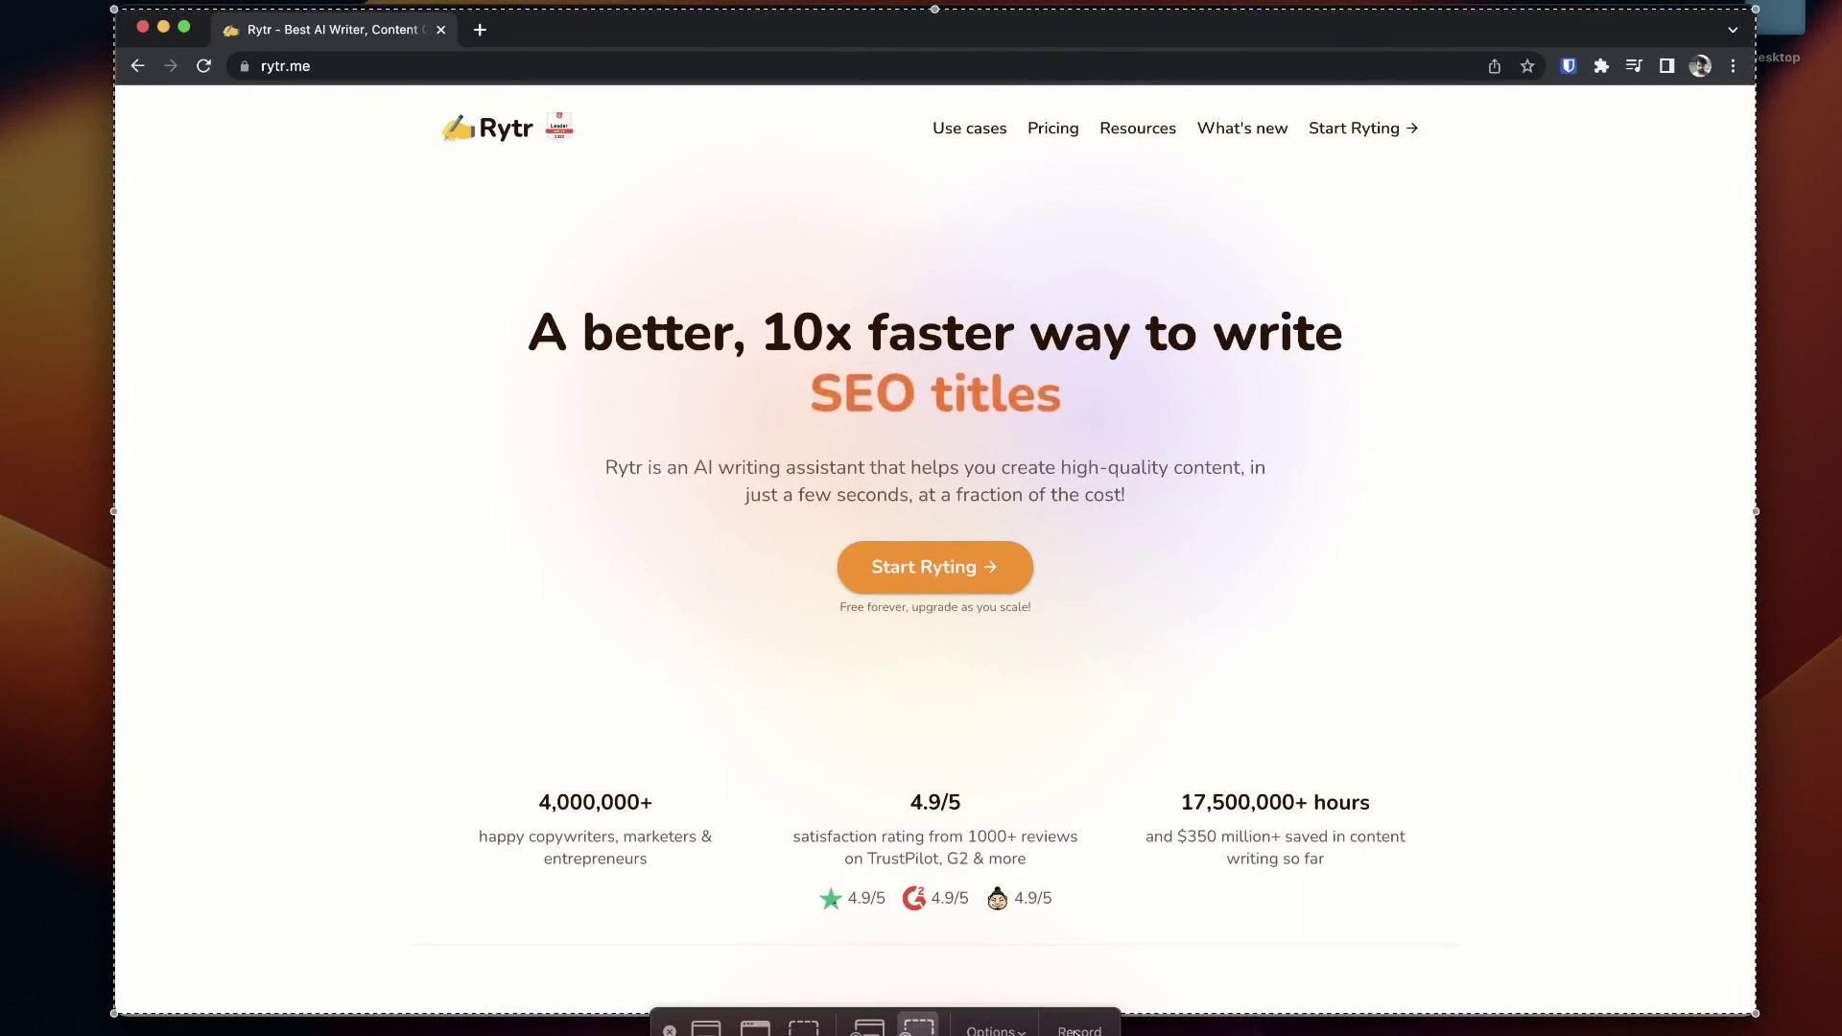
click(1078, 1031)
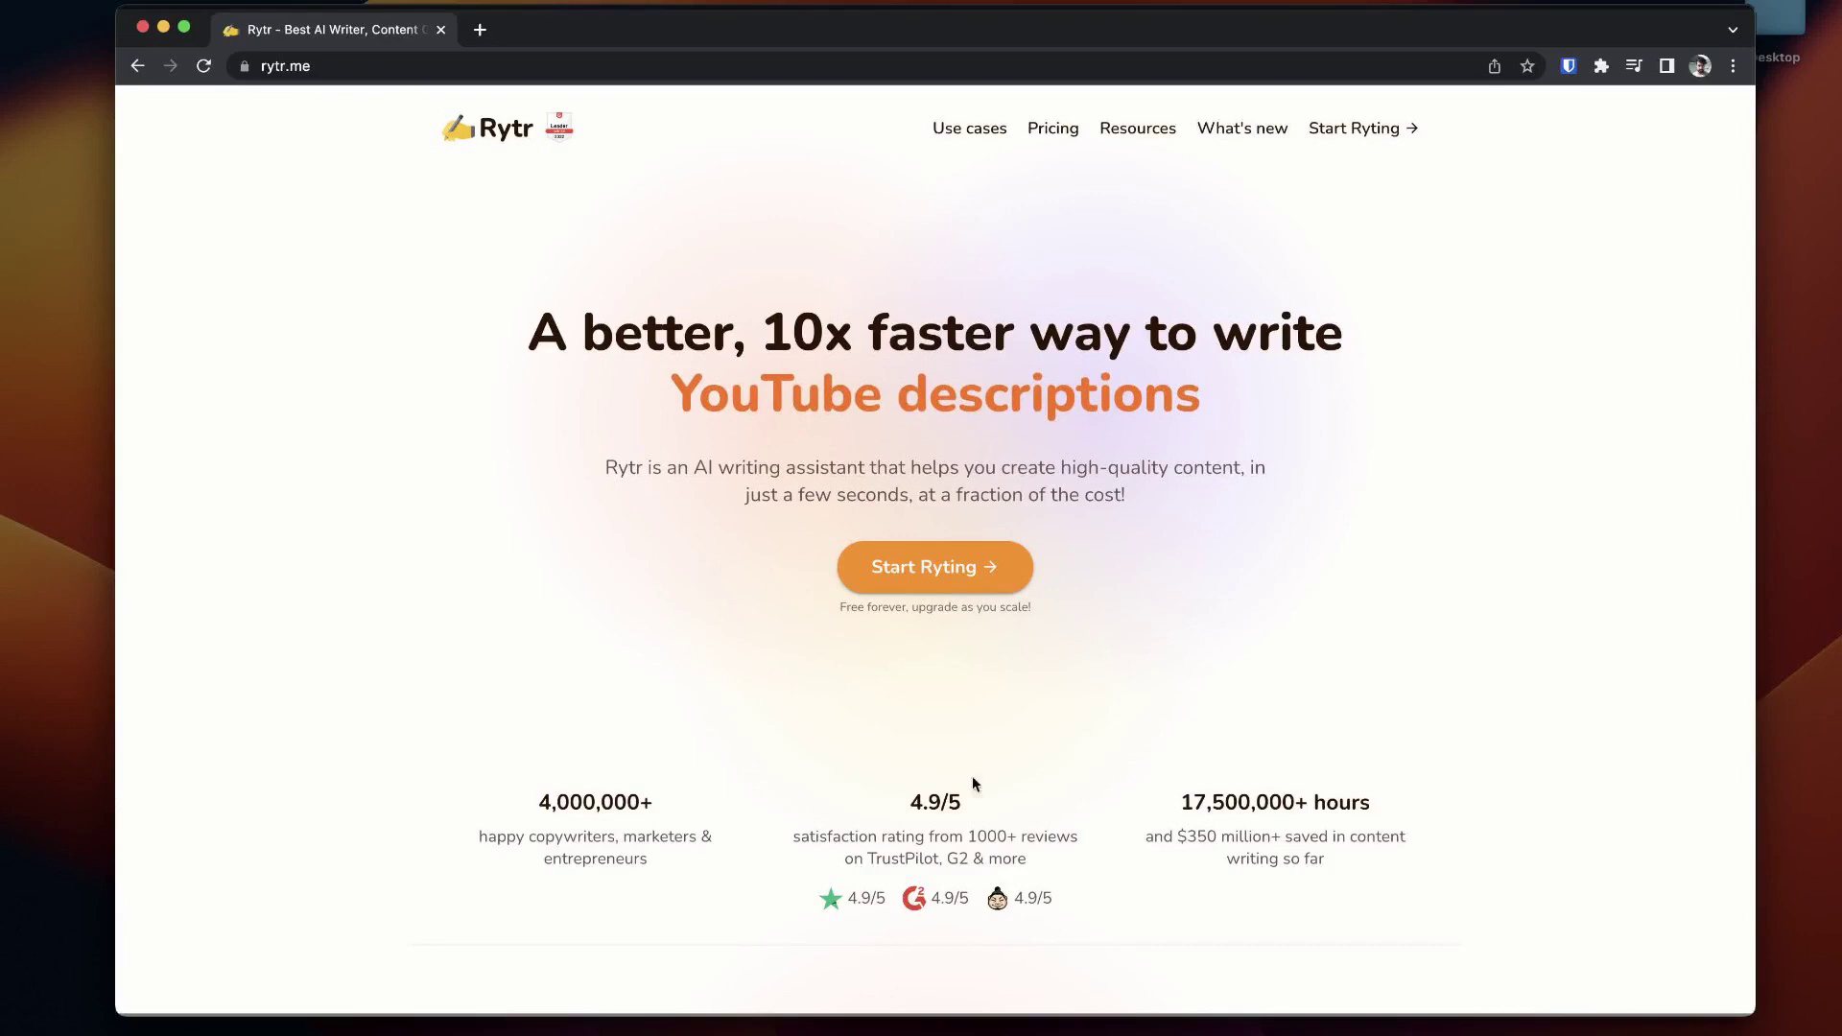
Step: Start Rytr and create a new document named "Tips to save money"
click(945, 572)
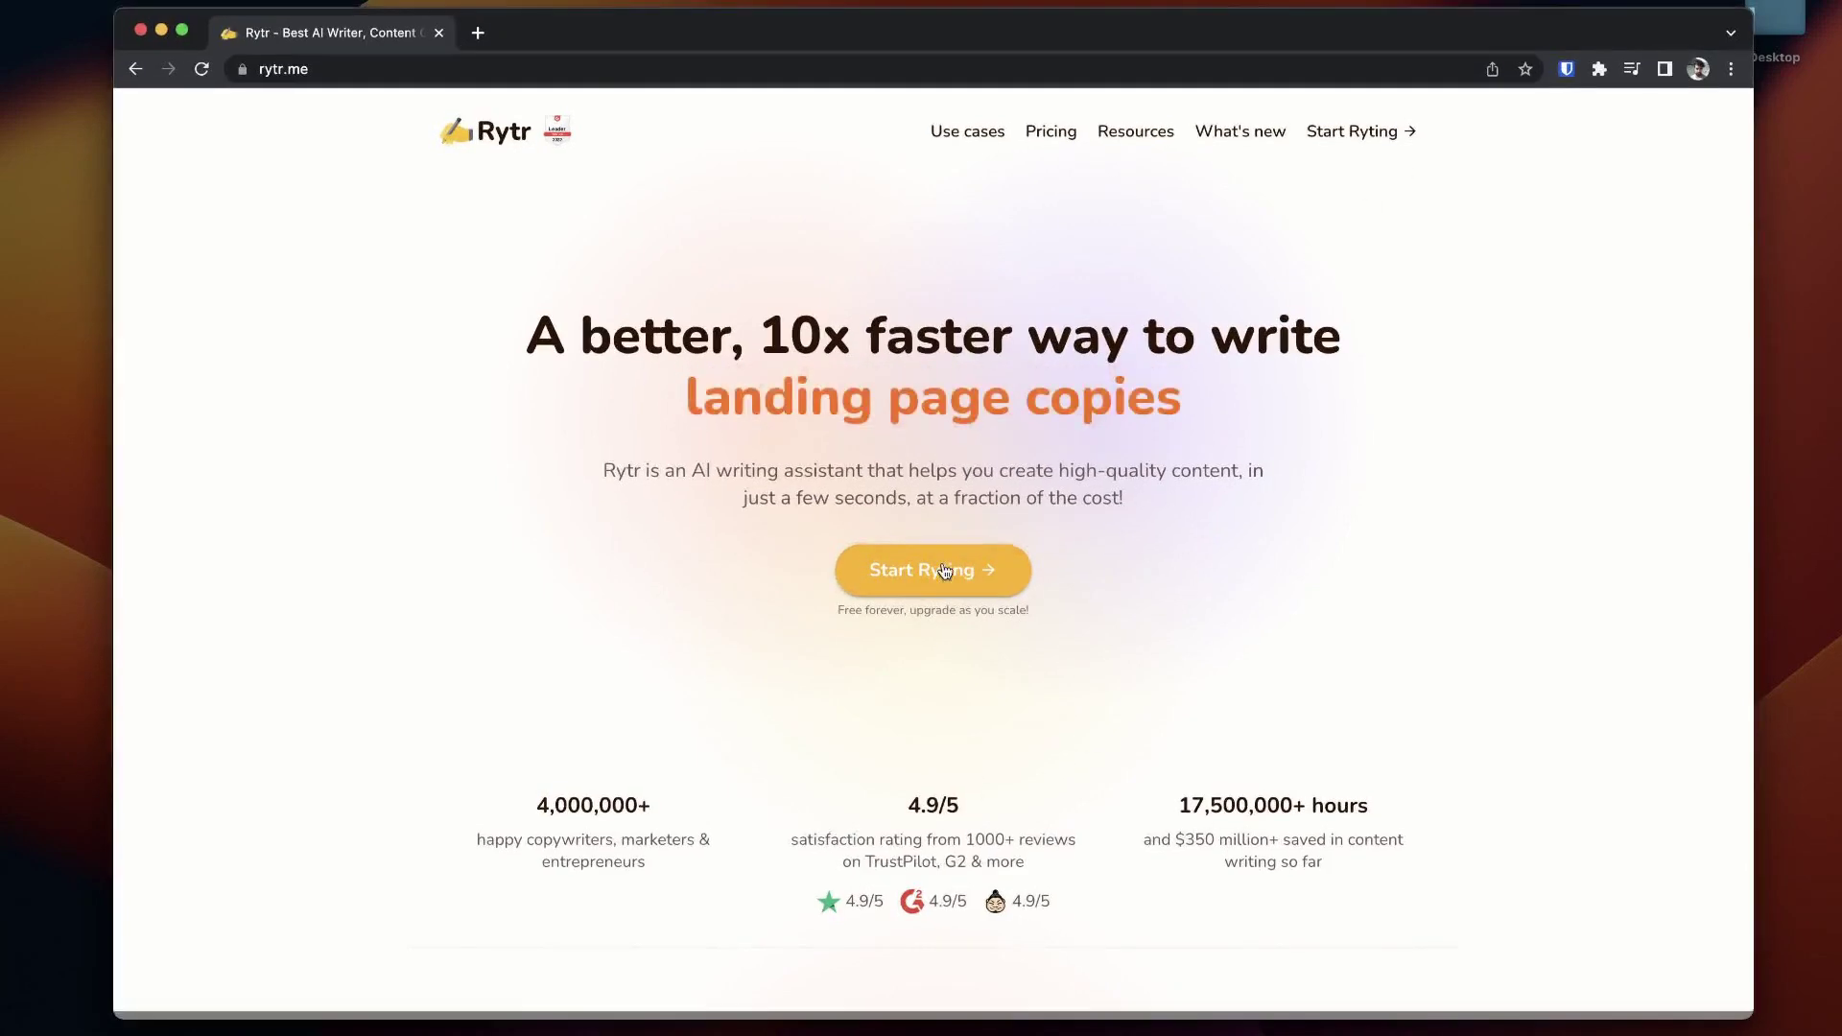
click(1644, 169)
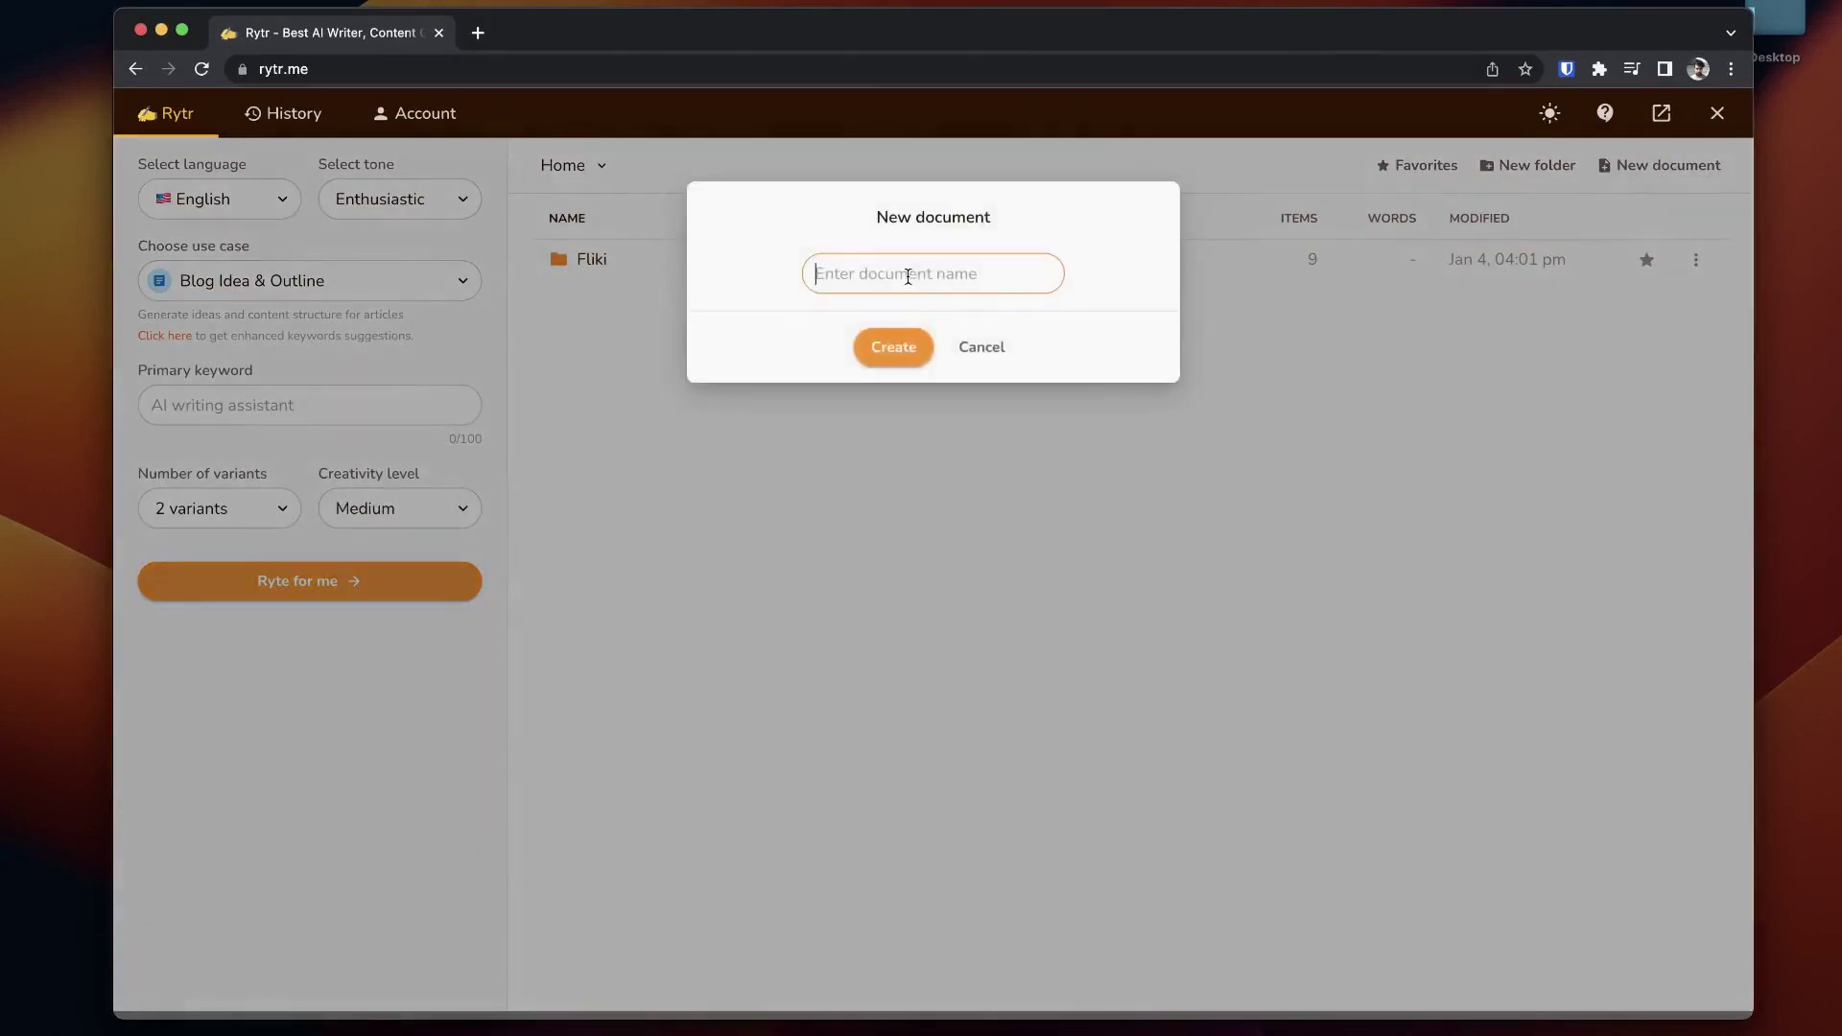
text(Tips to save money)
click(896, 349)
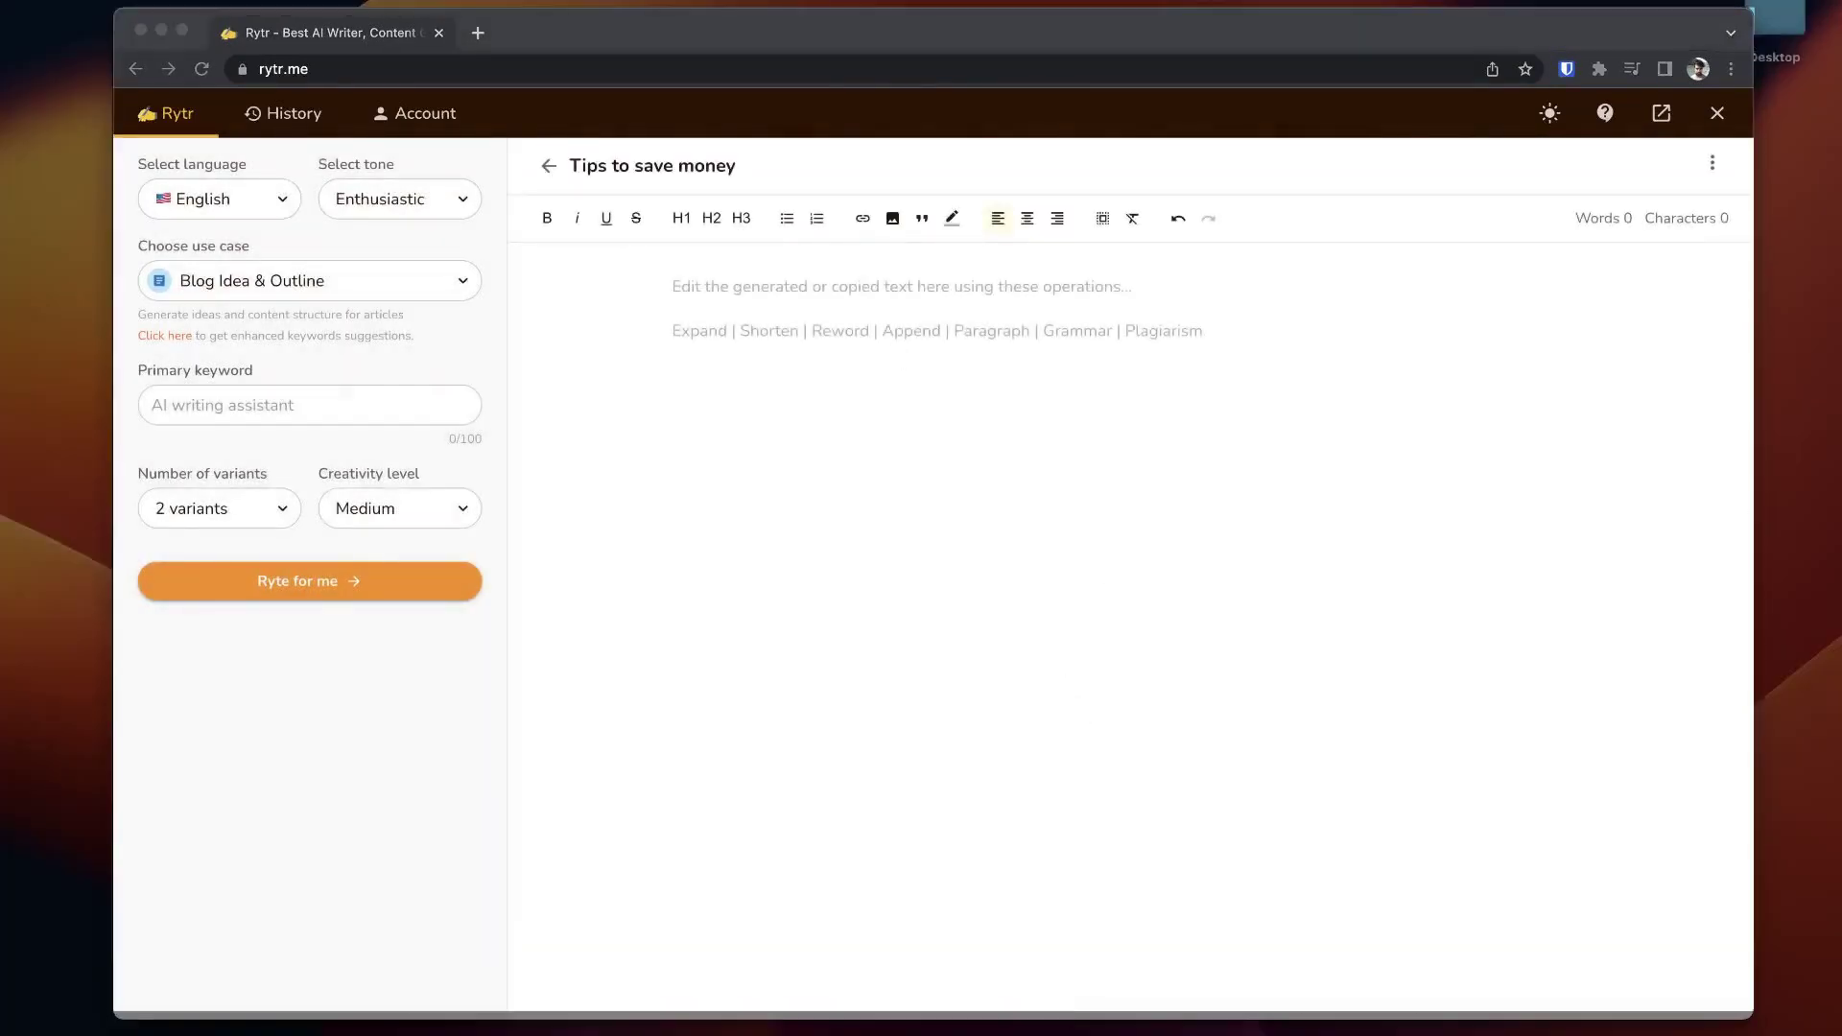
Step: Generate 1 variant of a Blog Idea & Outline for the keyword "Tips to save money", with Enthusiastic tone and Medium creativity
click(152, 403)
click(324, 279)
click(325, 279)
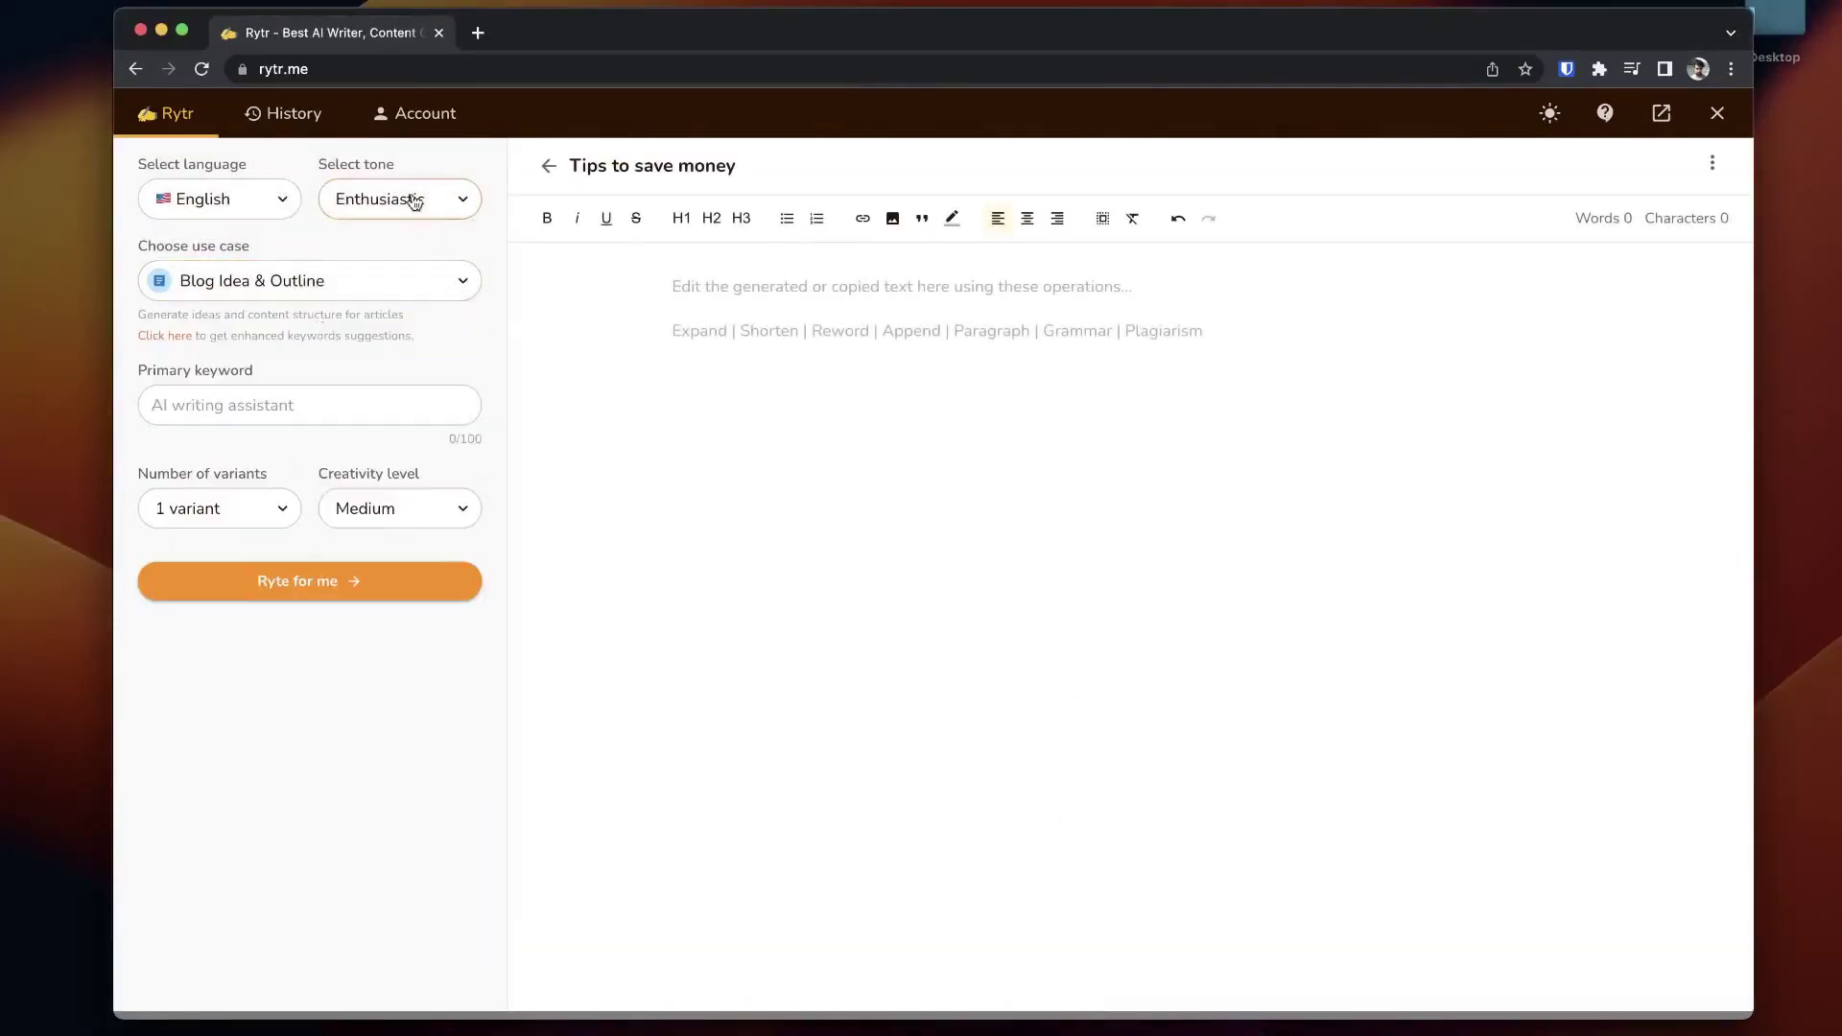
click(410, 198)
click(518, 327)
click(411, 508)
click(329, 405)
text(Tips to save money)
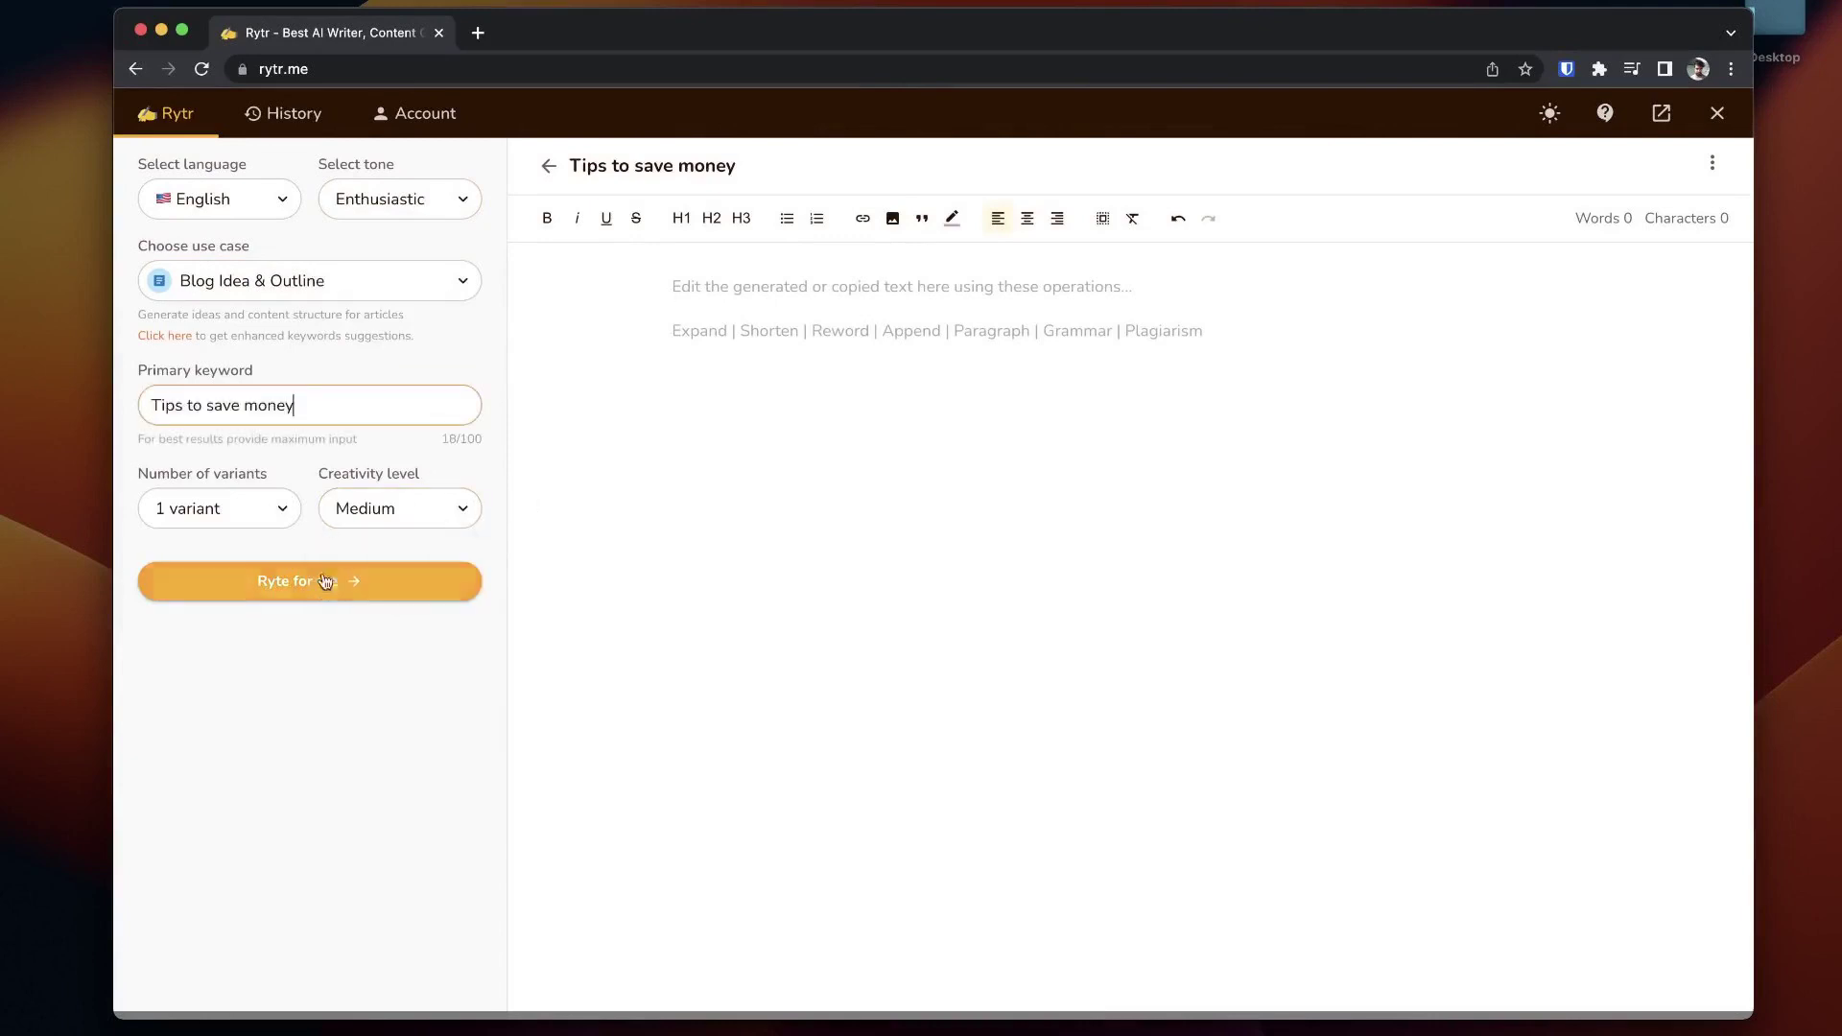
click(321, 582)
Step: Generate paragraphs for the Introduction and the "How to Save Money on Your Everyday Essentials" sections from their headings and keywords
drag(674, 349, 1326, 389)
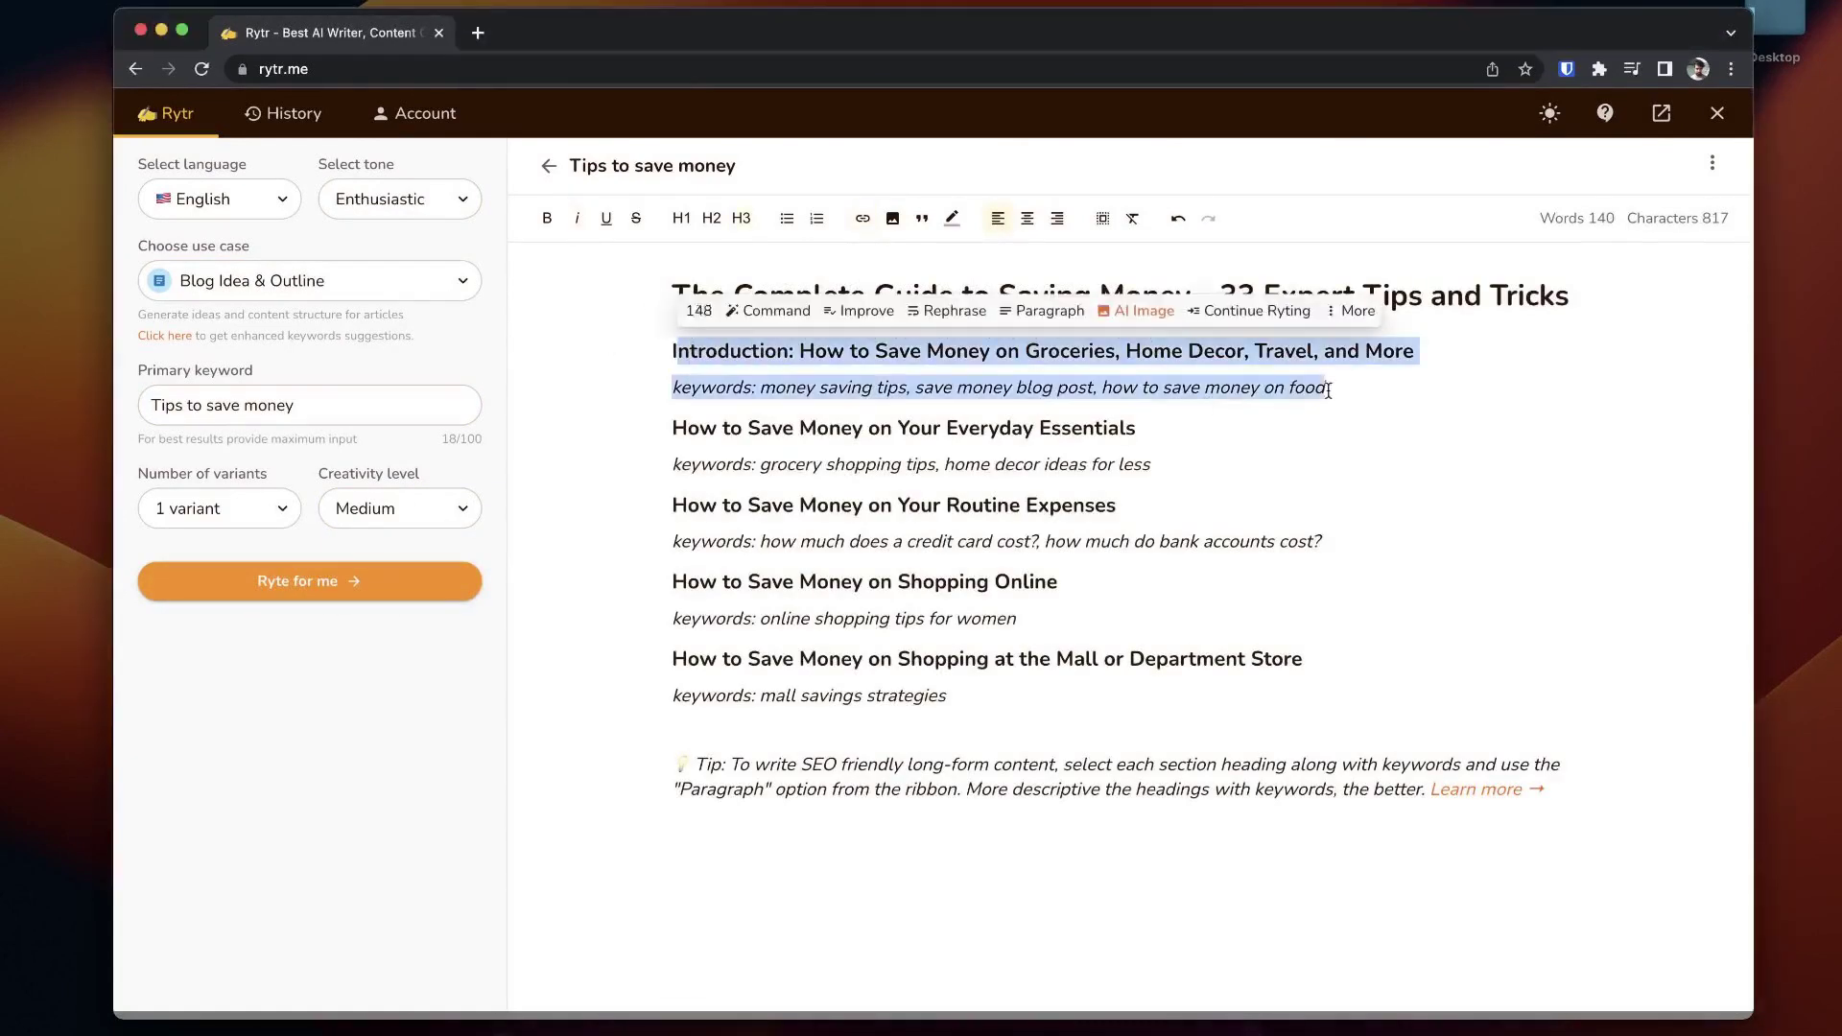
click(1050, 310)
scroll(996, 490, down, 1)
drag(674, 608, 1151, 645)
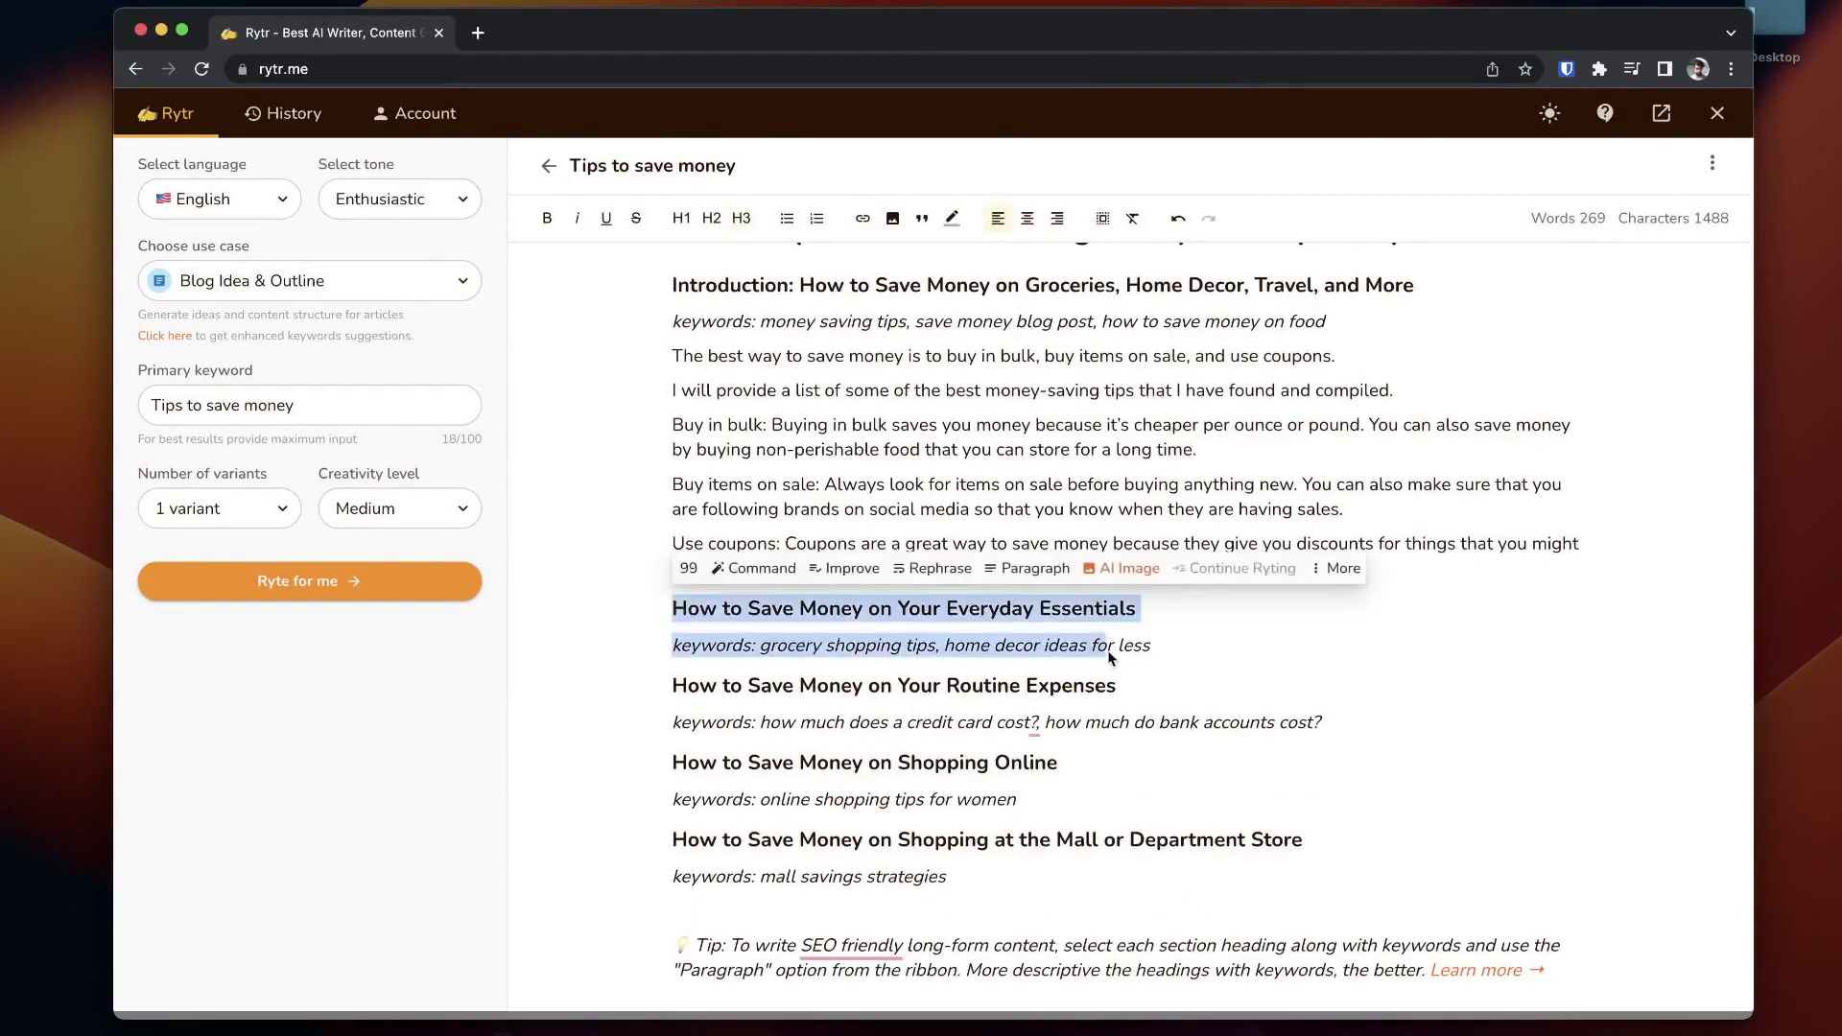
click(1008, 572)
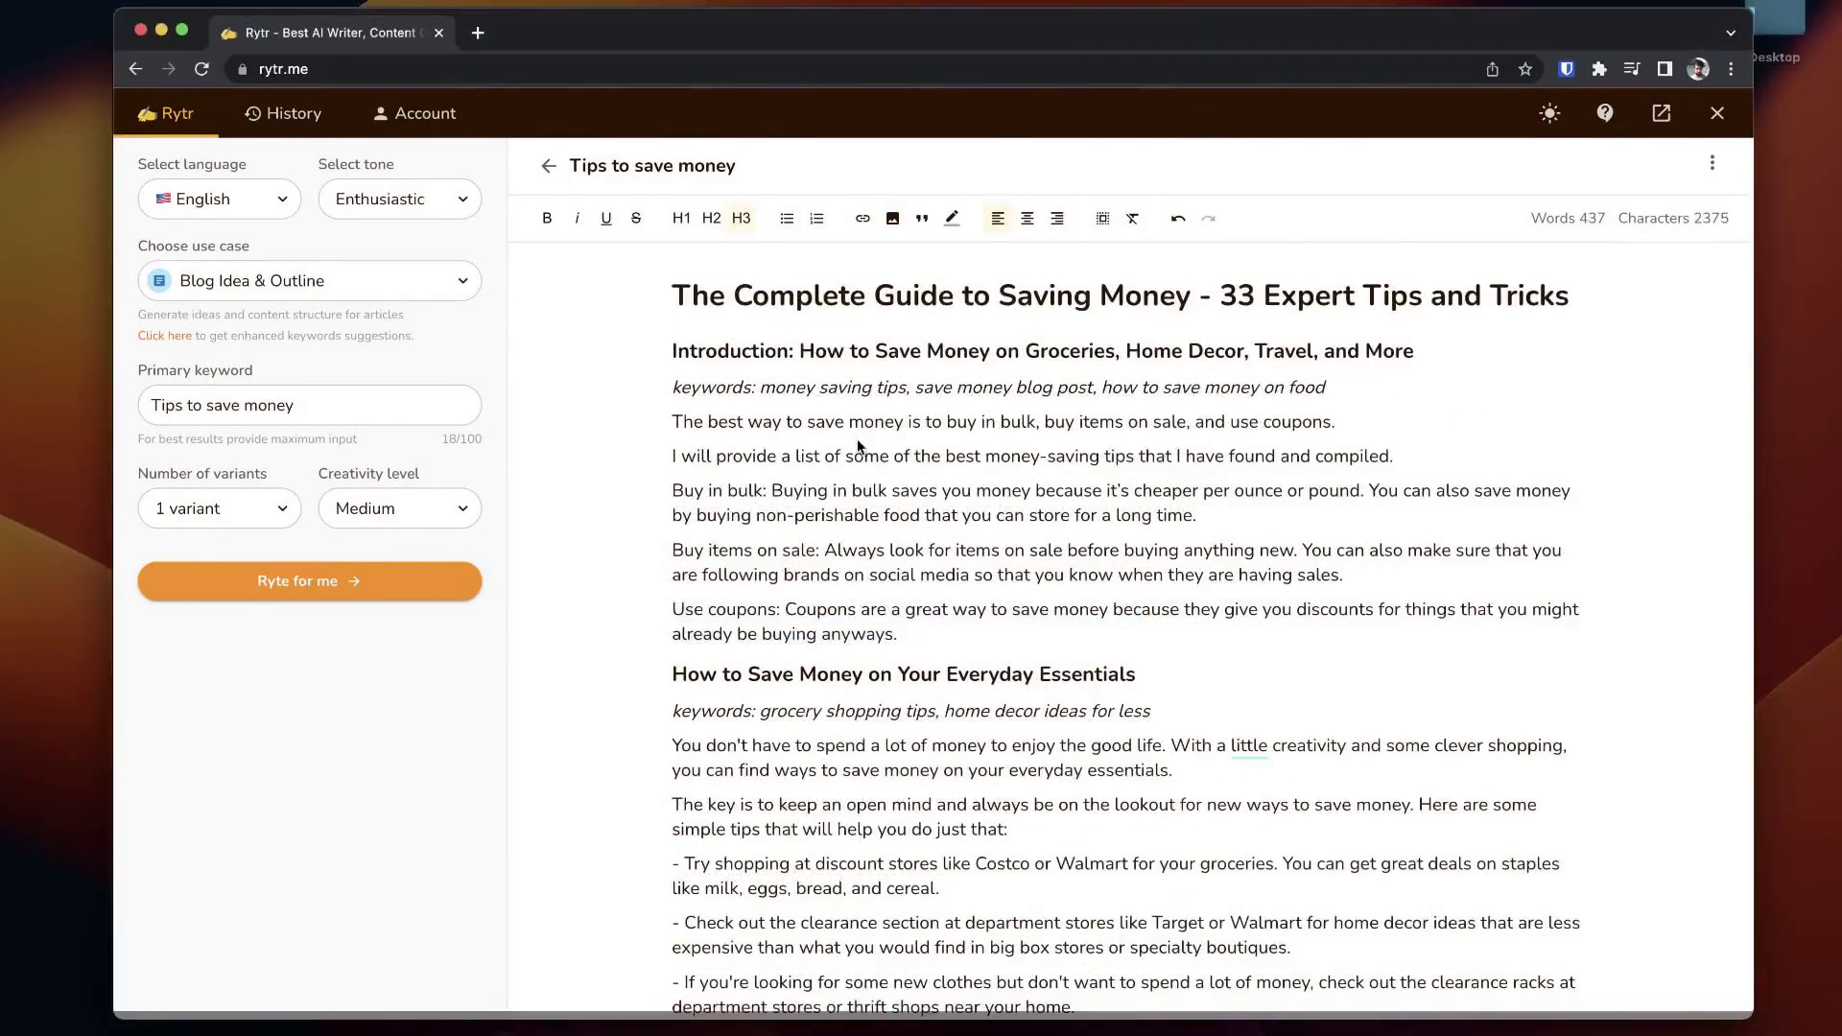
triple_click(860, 430)
key(Right)
triple_click(1096, 353)
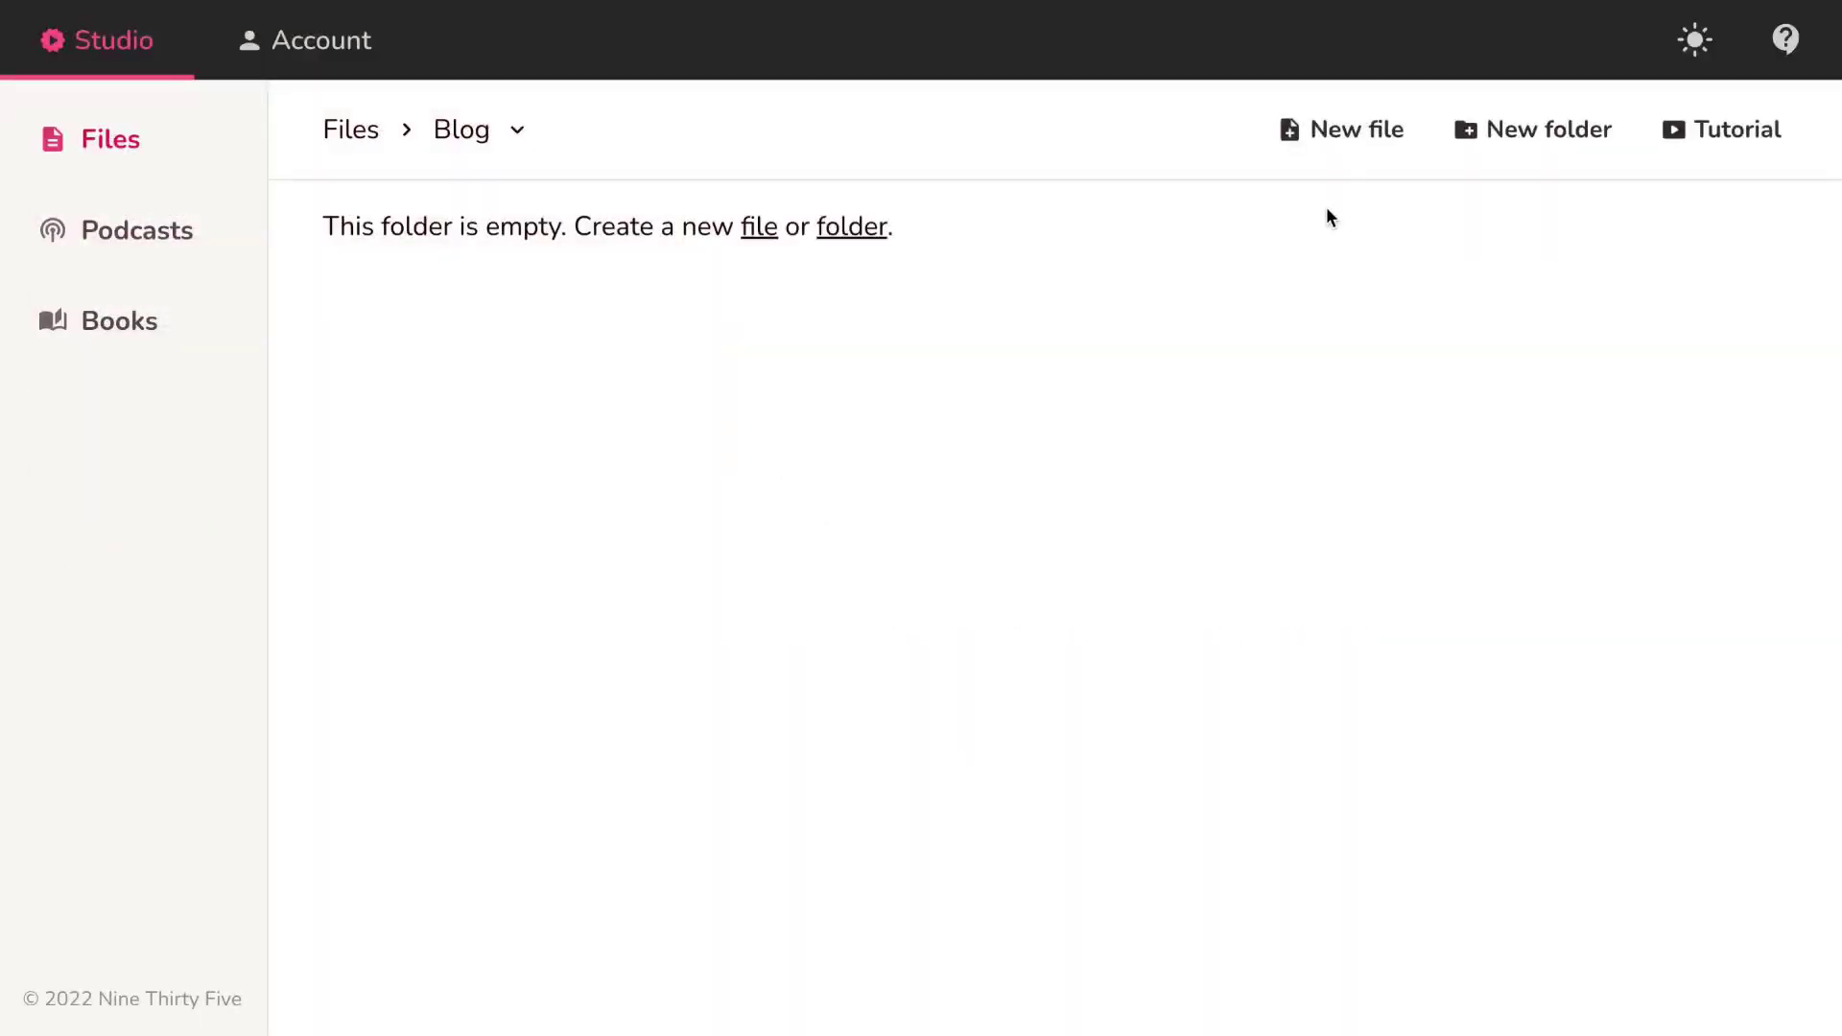
Step: In Fliki, create a new video file named "How to create a blog post using Rytr" in the Blog folder
click(1356, 127)
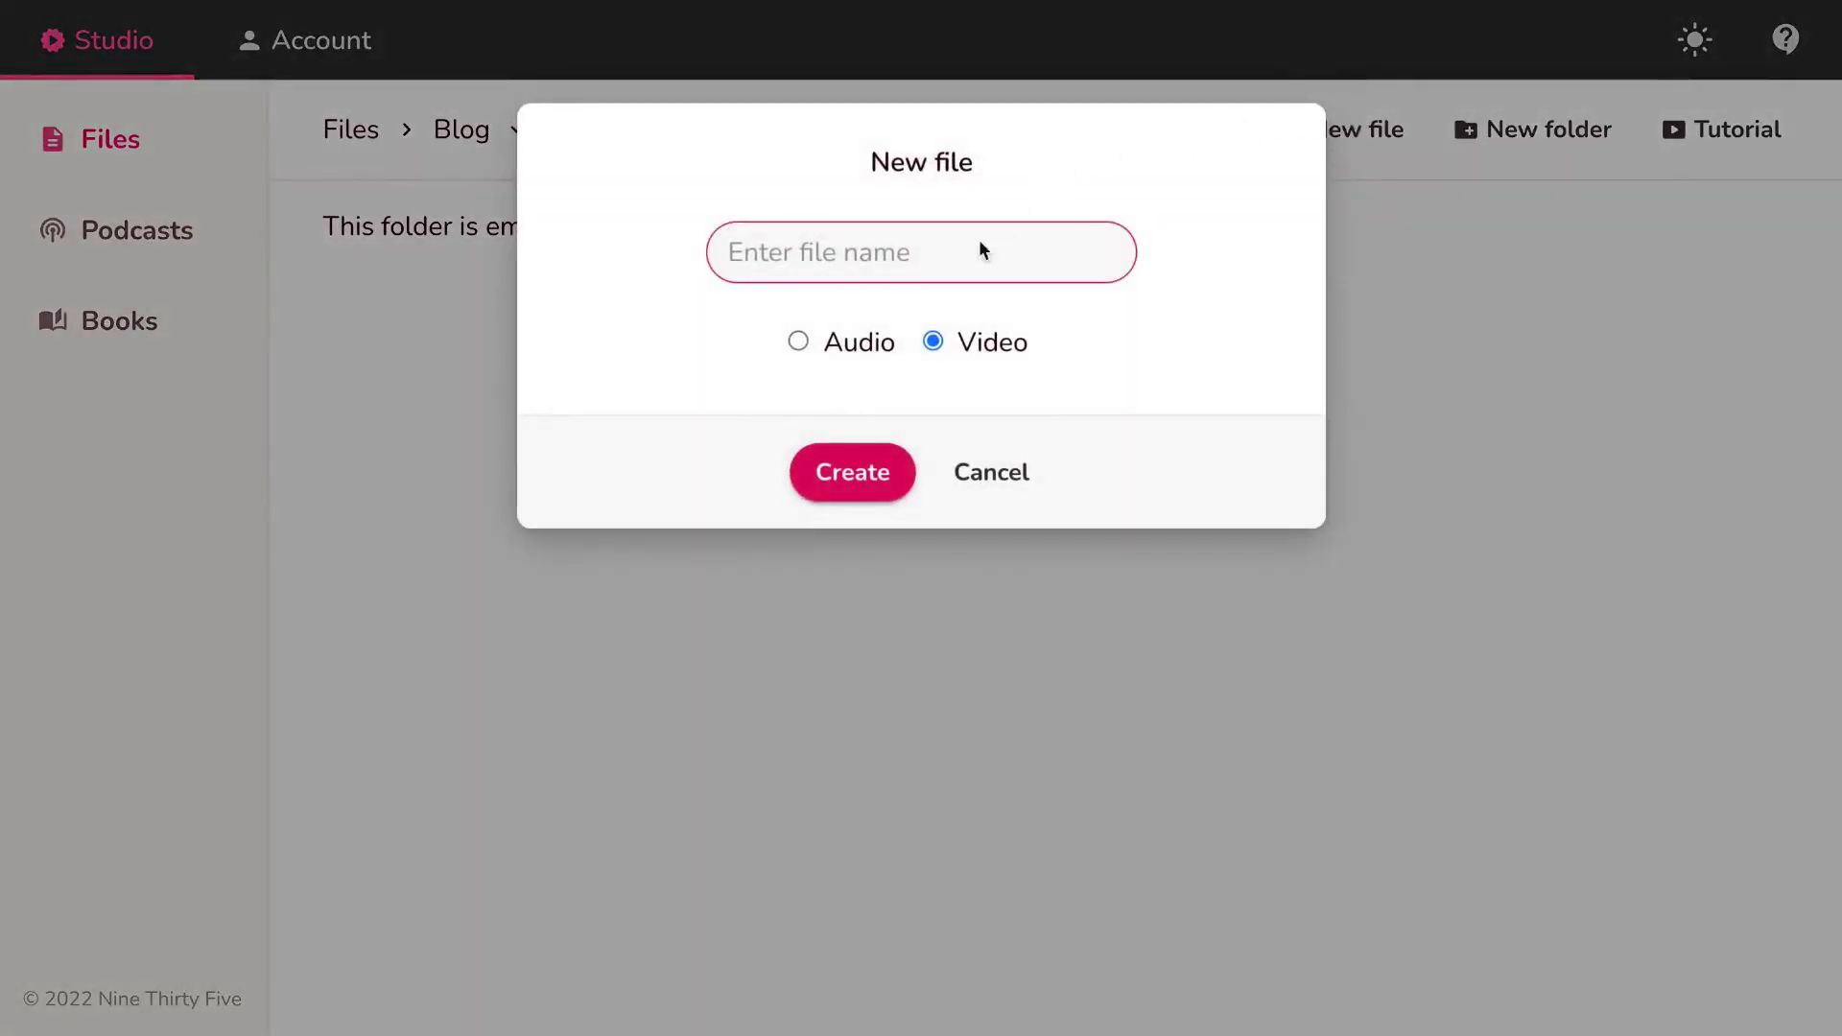
key(ctrl+v)
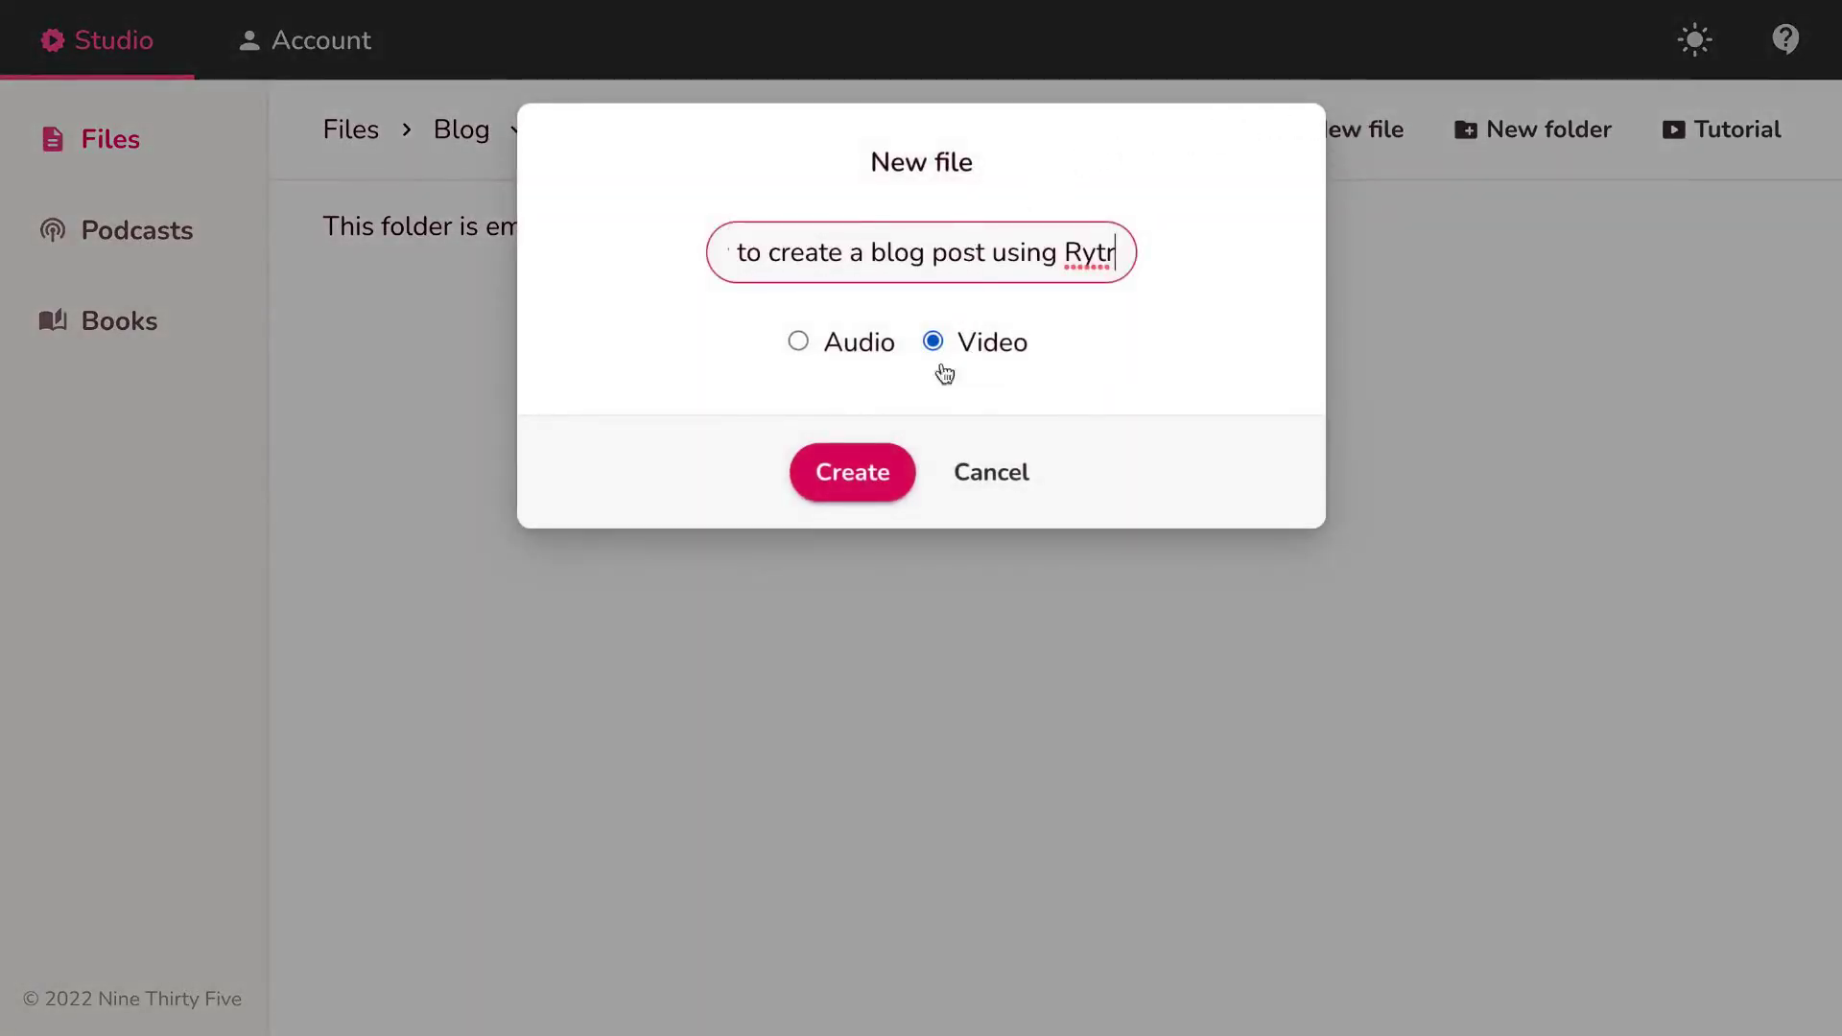
click(863, 473)
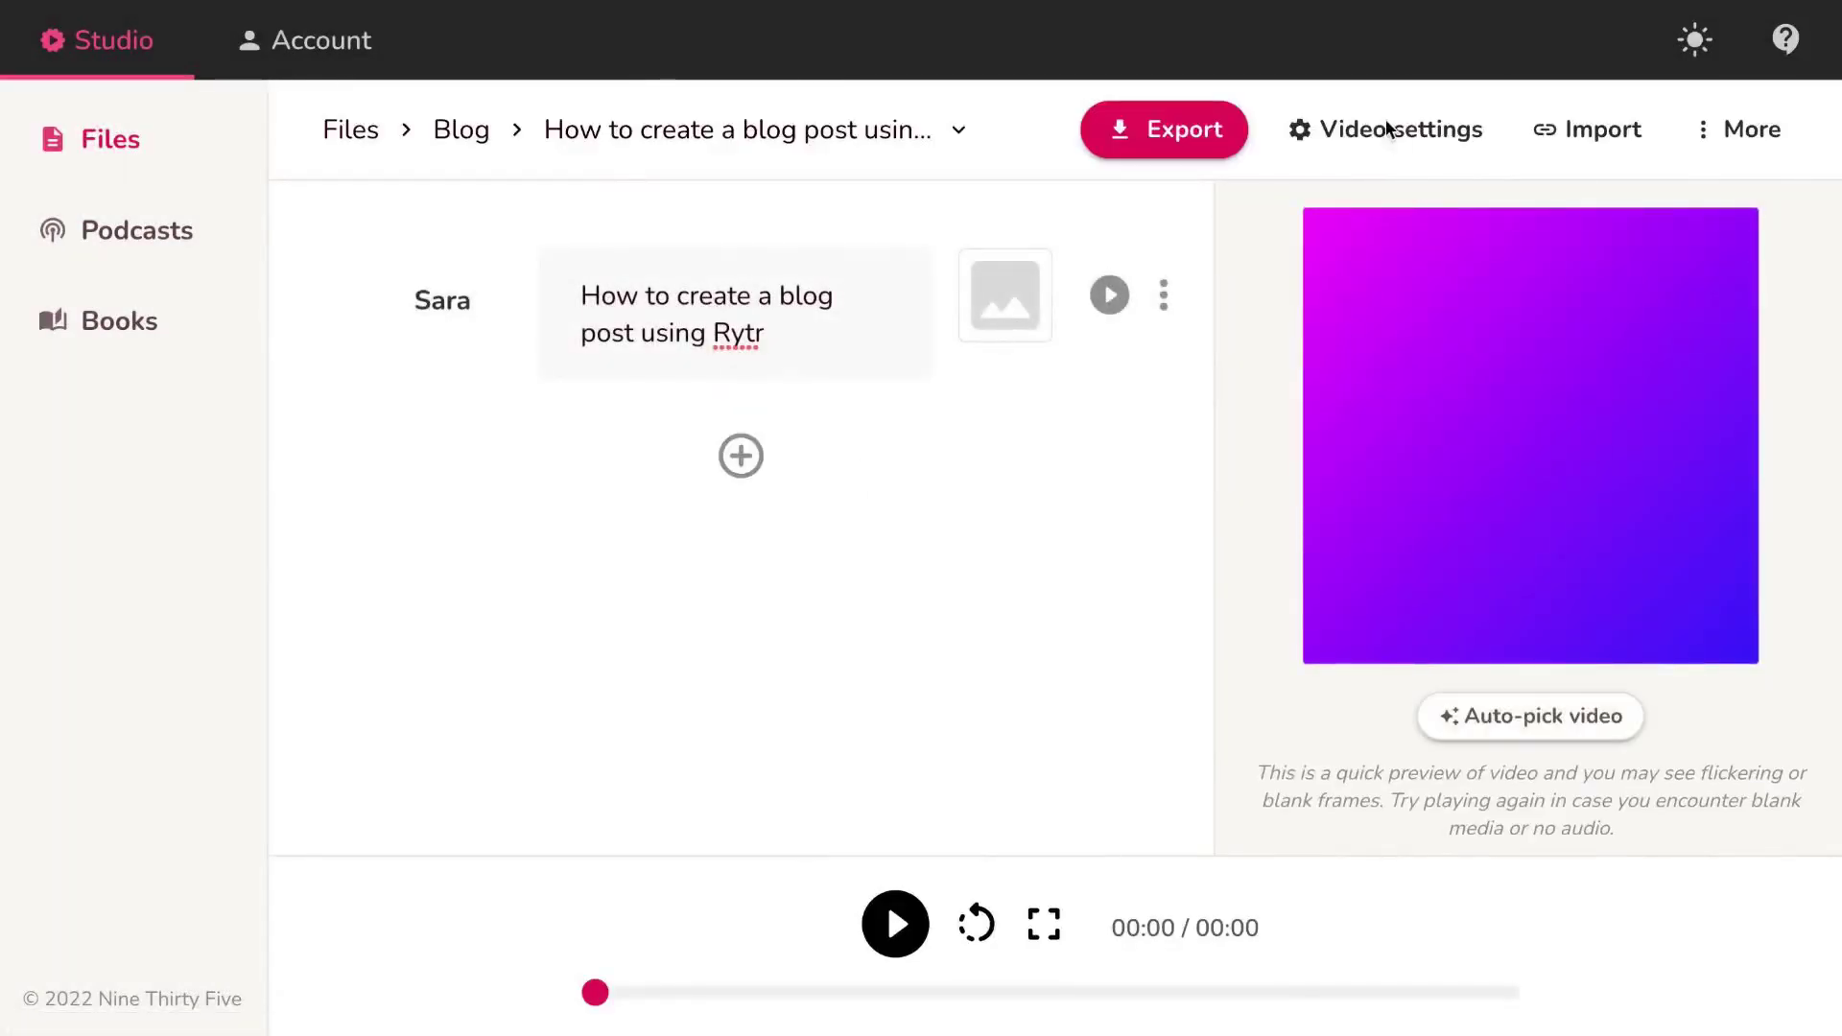
Step: Set the video size to Landscape, disable subtitles and the image zoom effect, and save the settings
click(1370, 136)
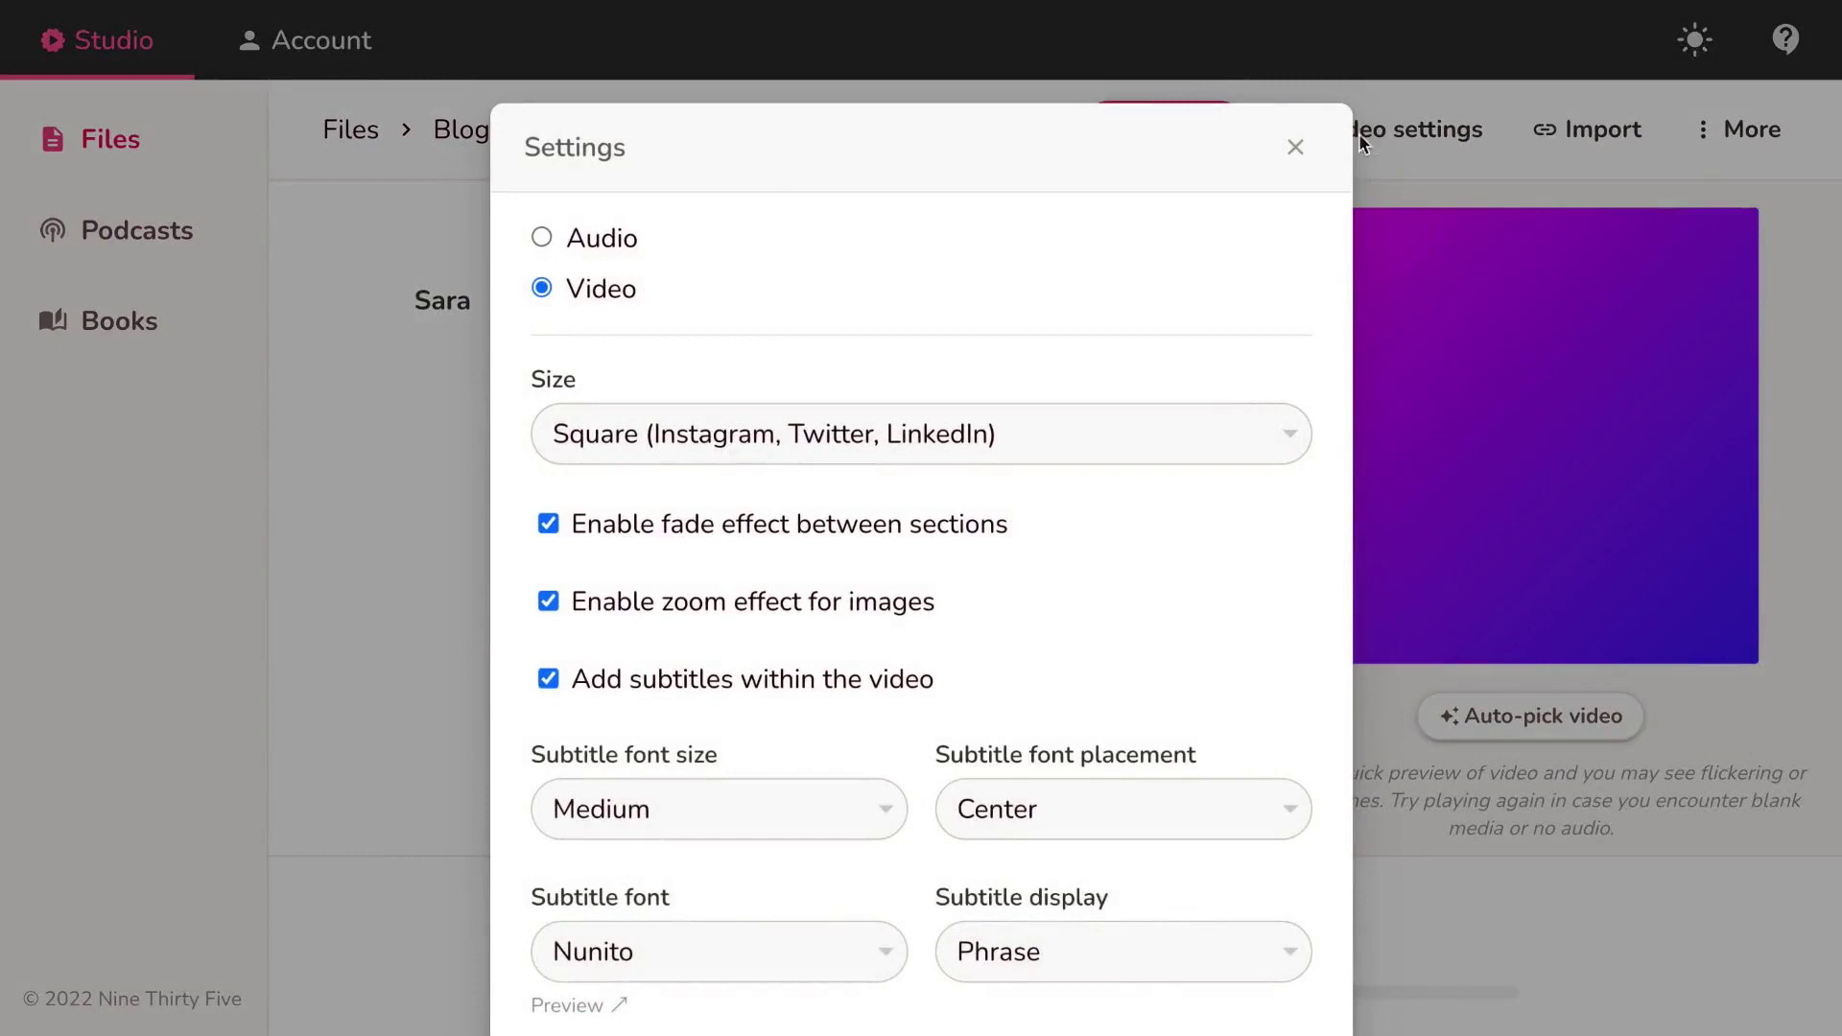
click(911, 429)
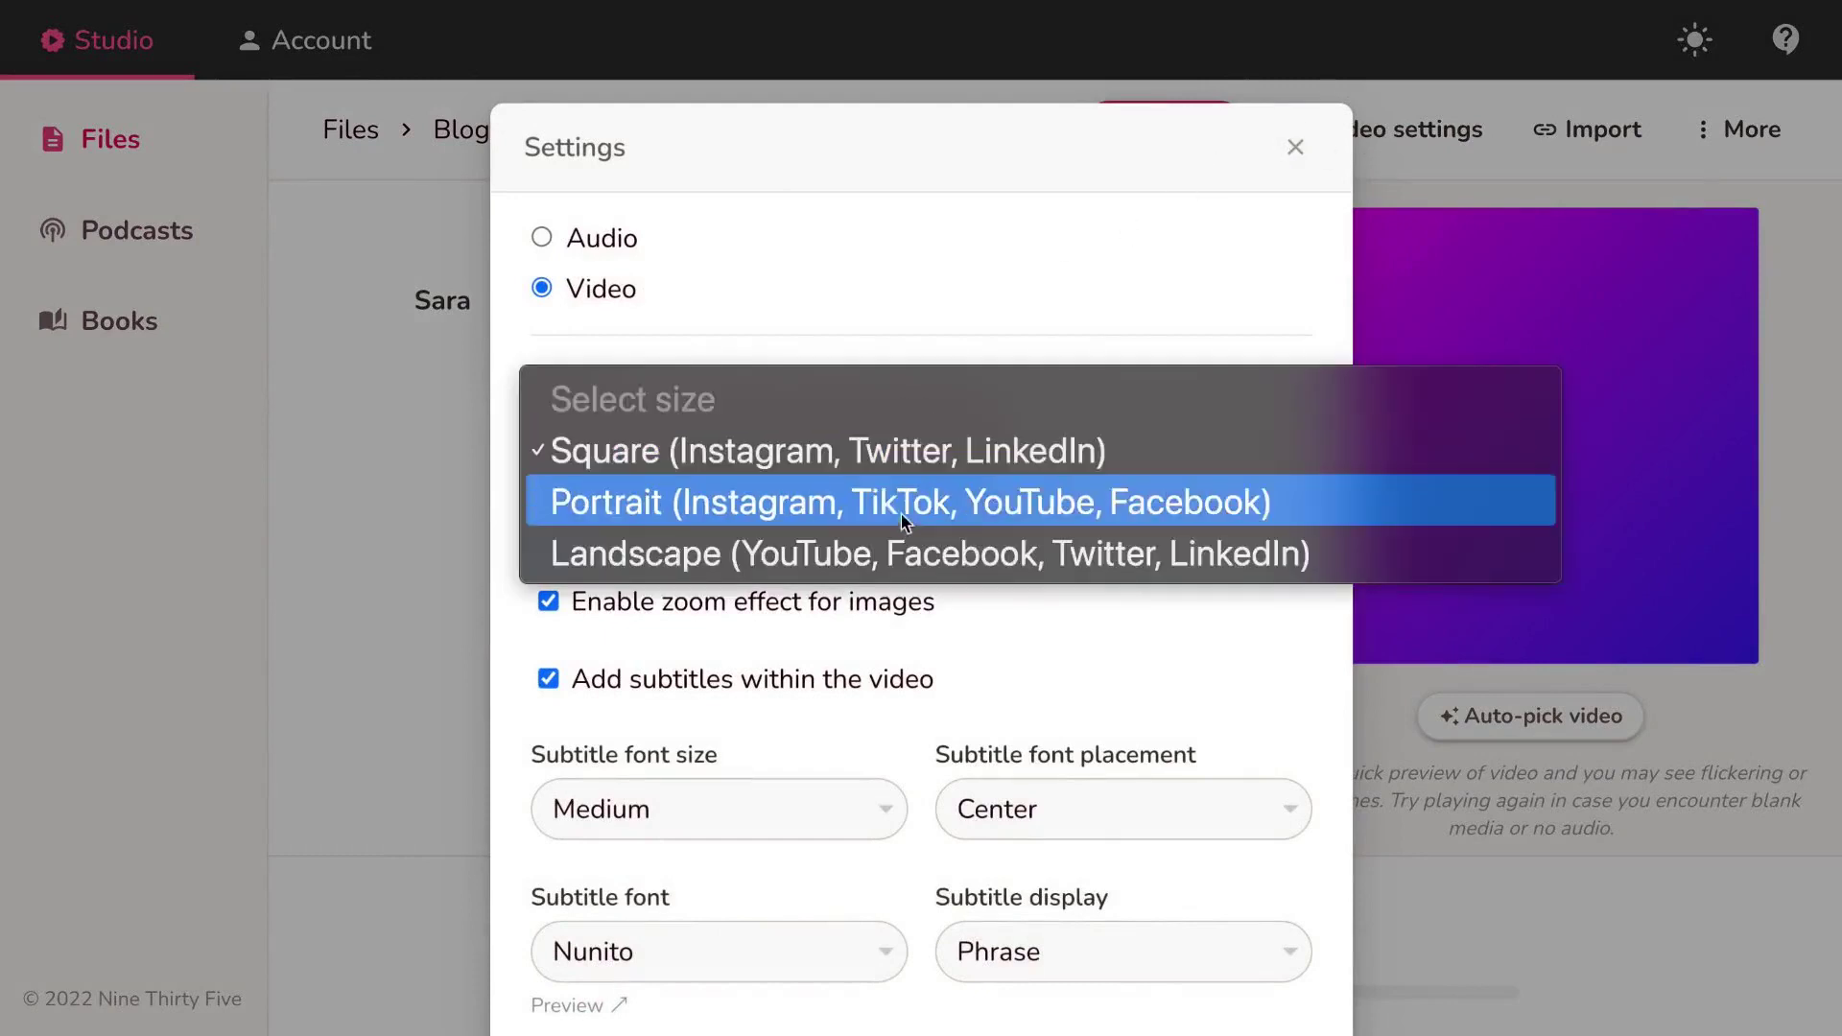
click(899, 551)
scroll(899, 550, down, 1)
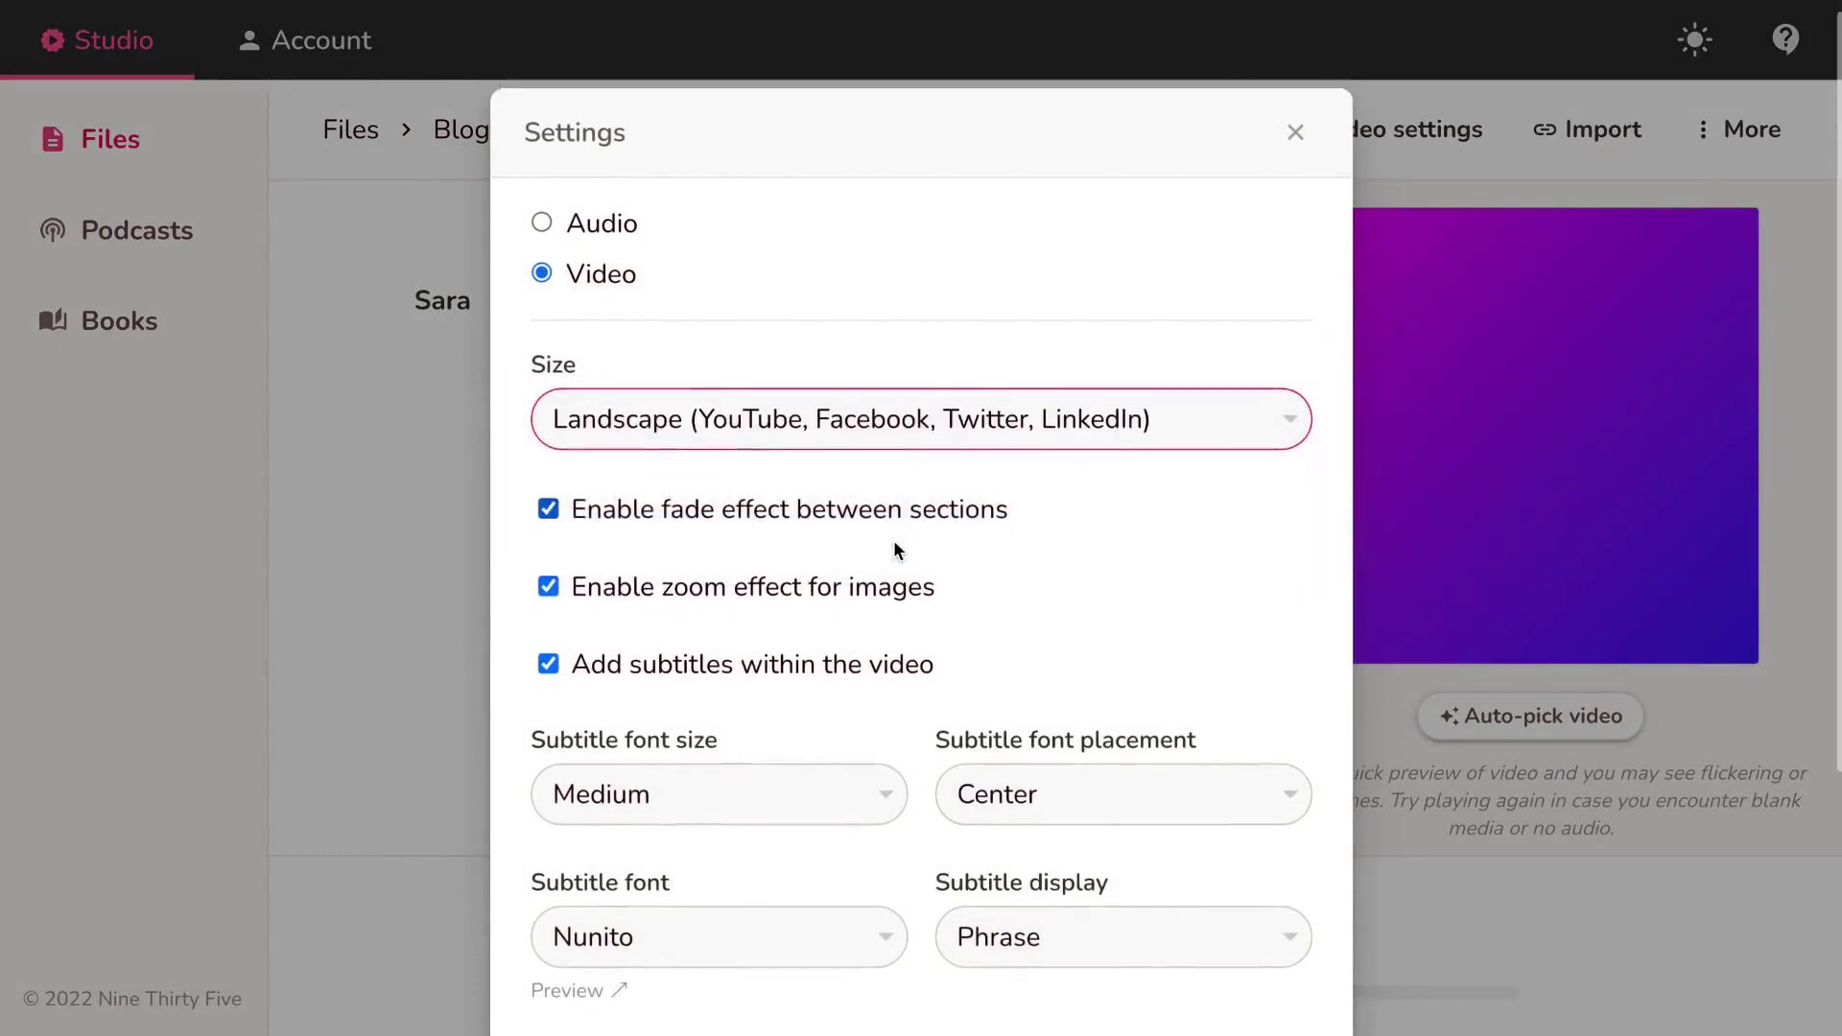
click(782, 644)
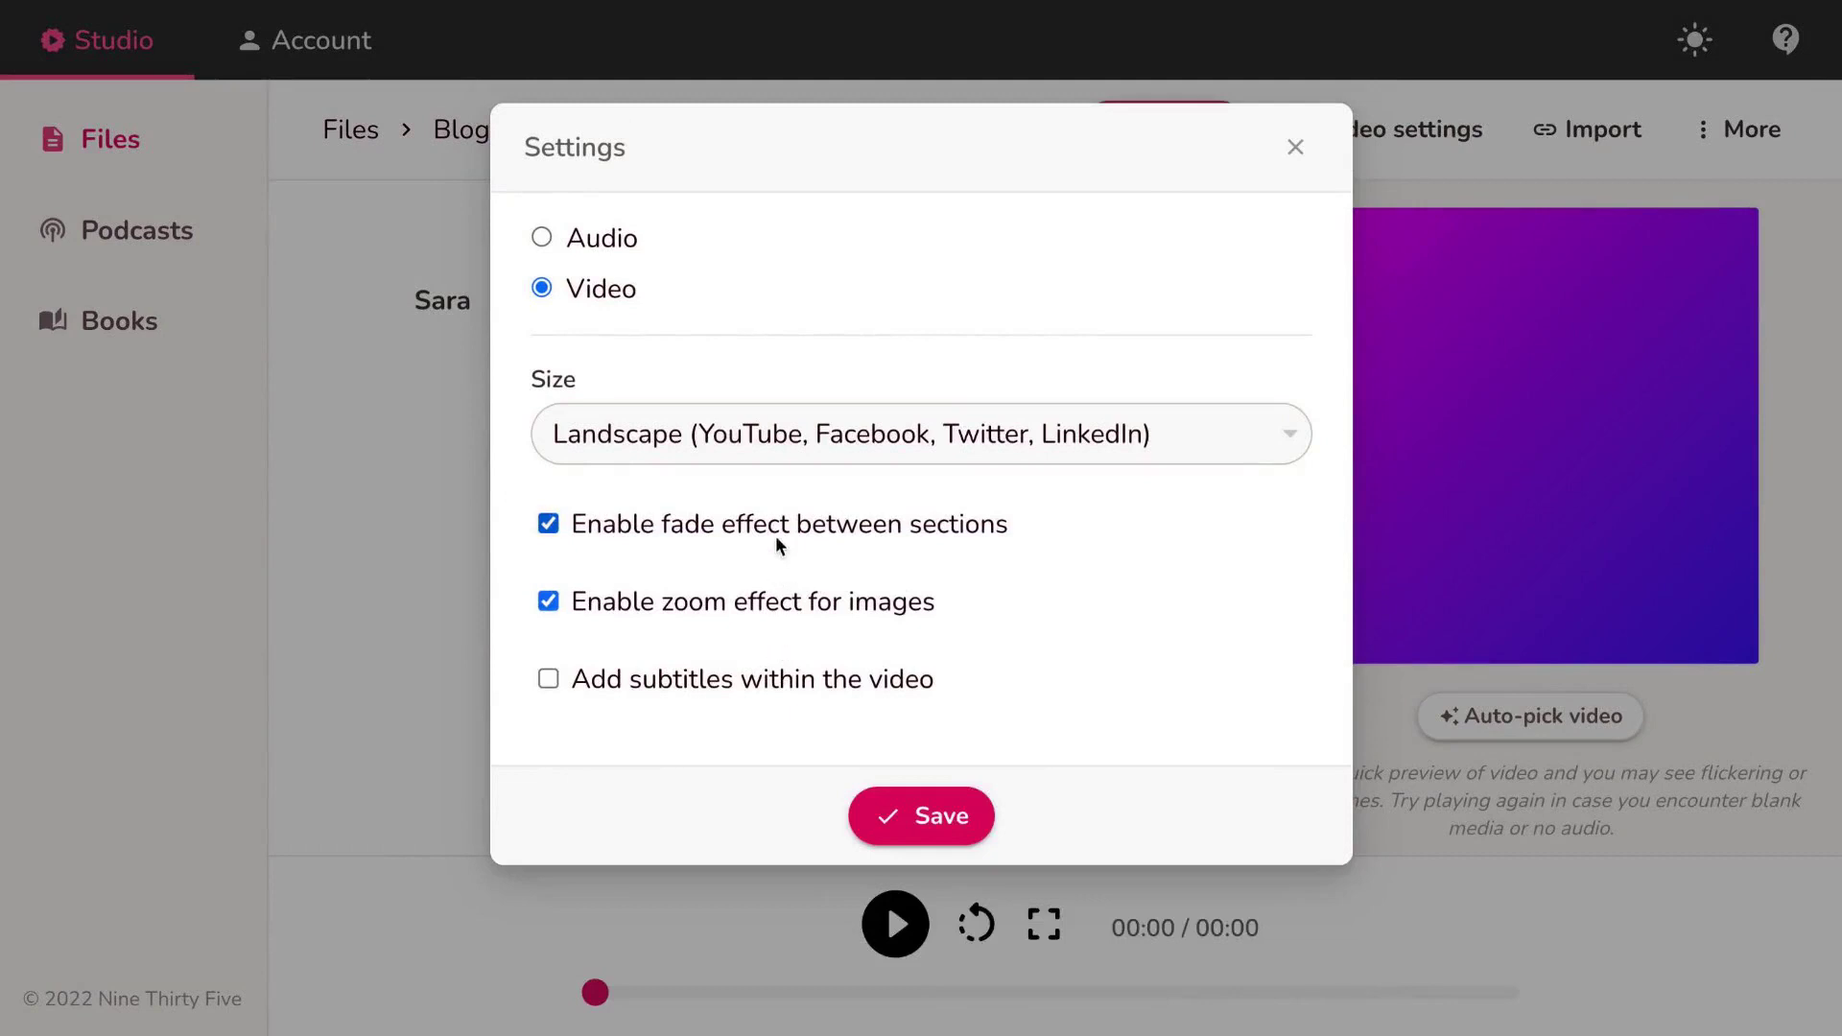
click(782, 601)
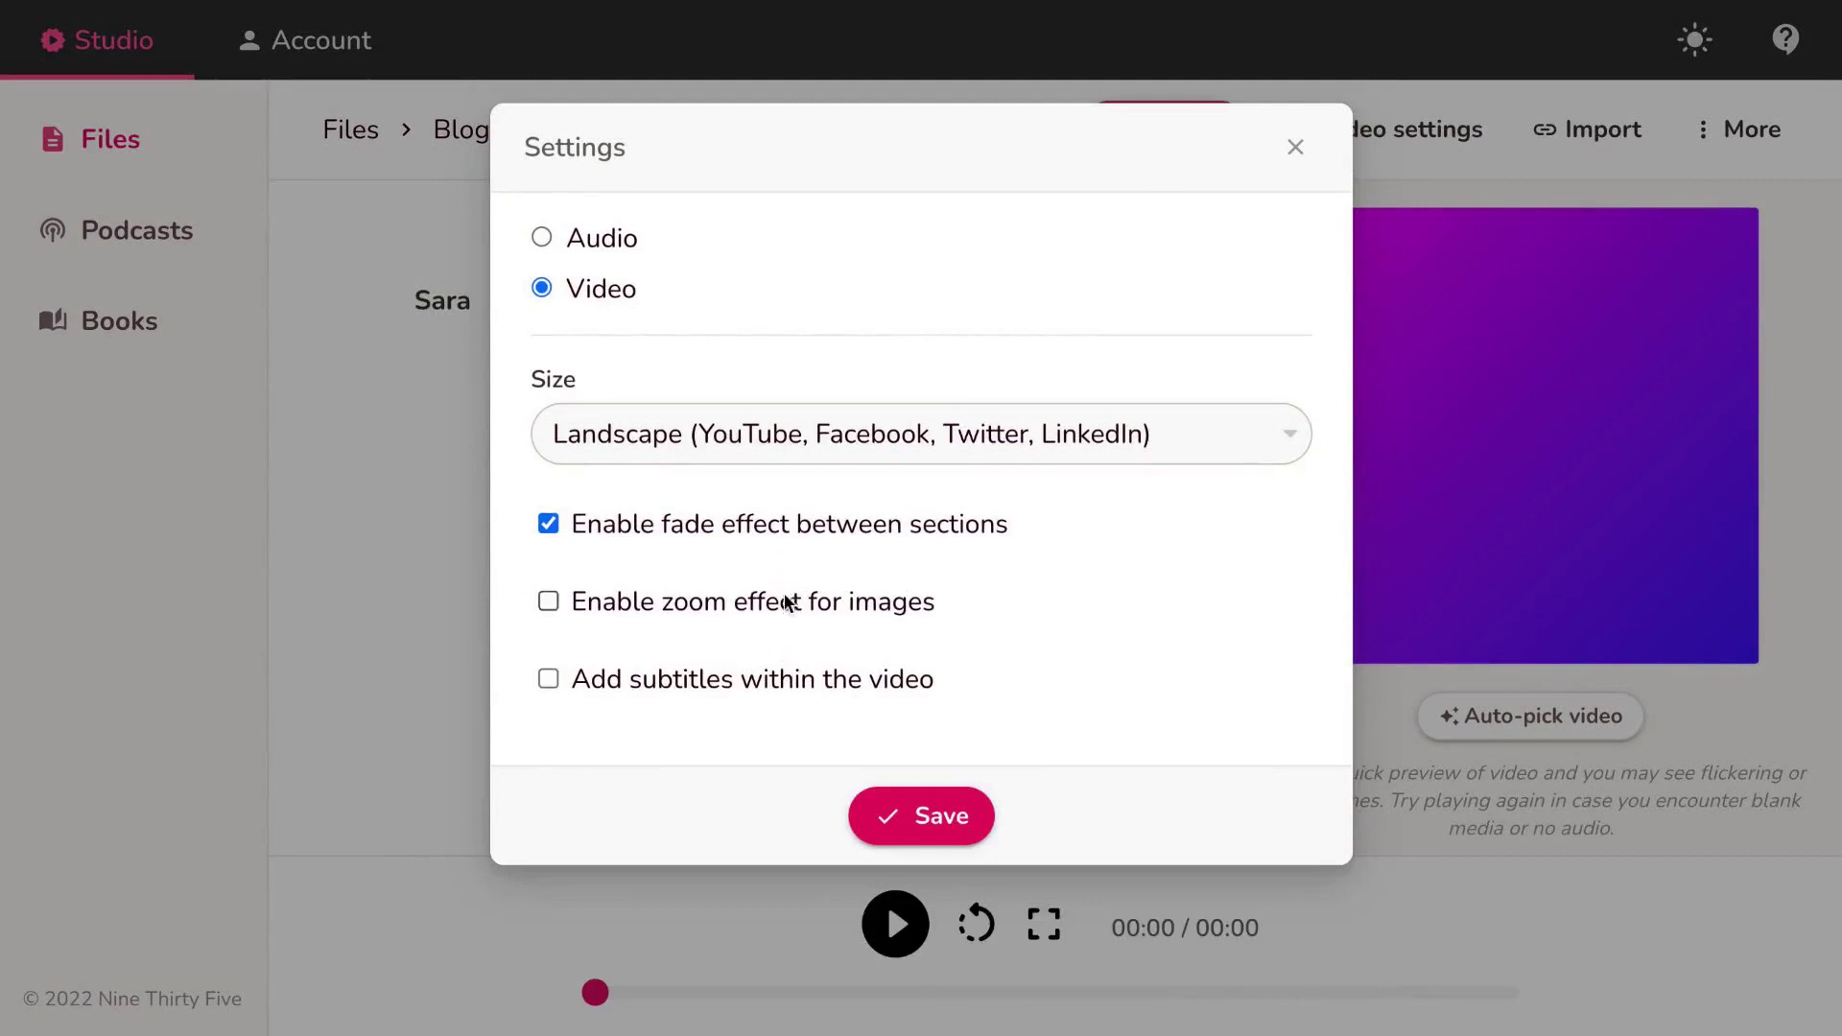
click(916, 819)
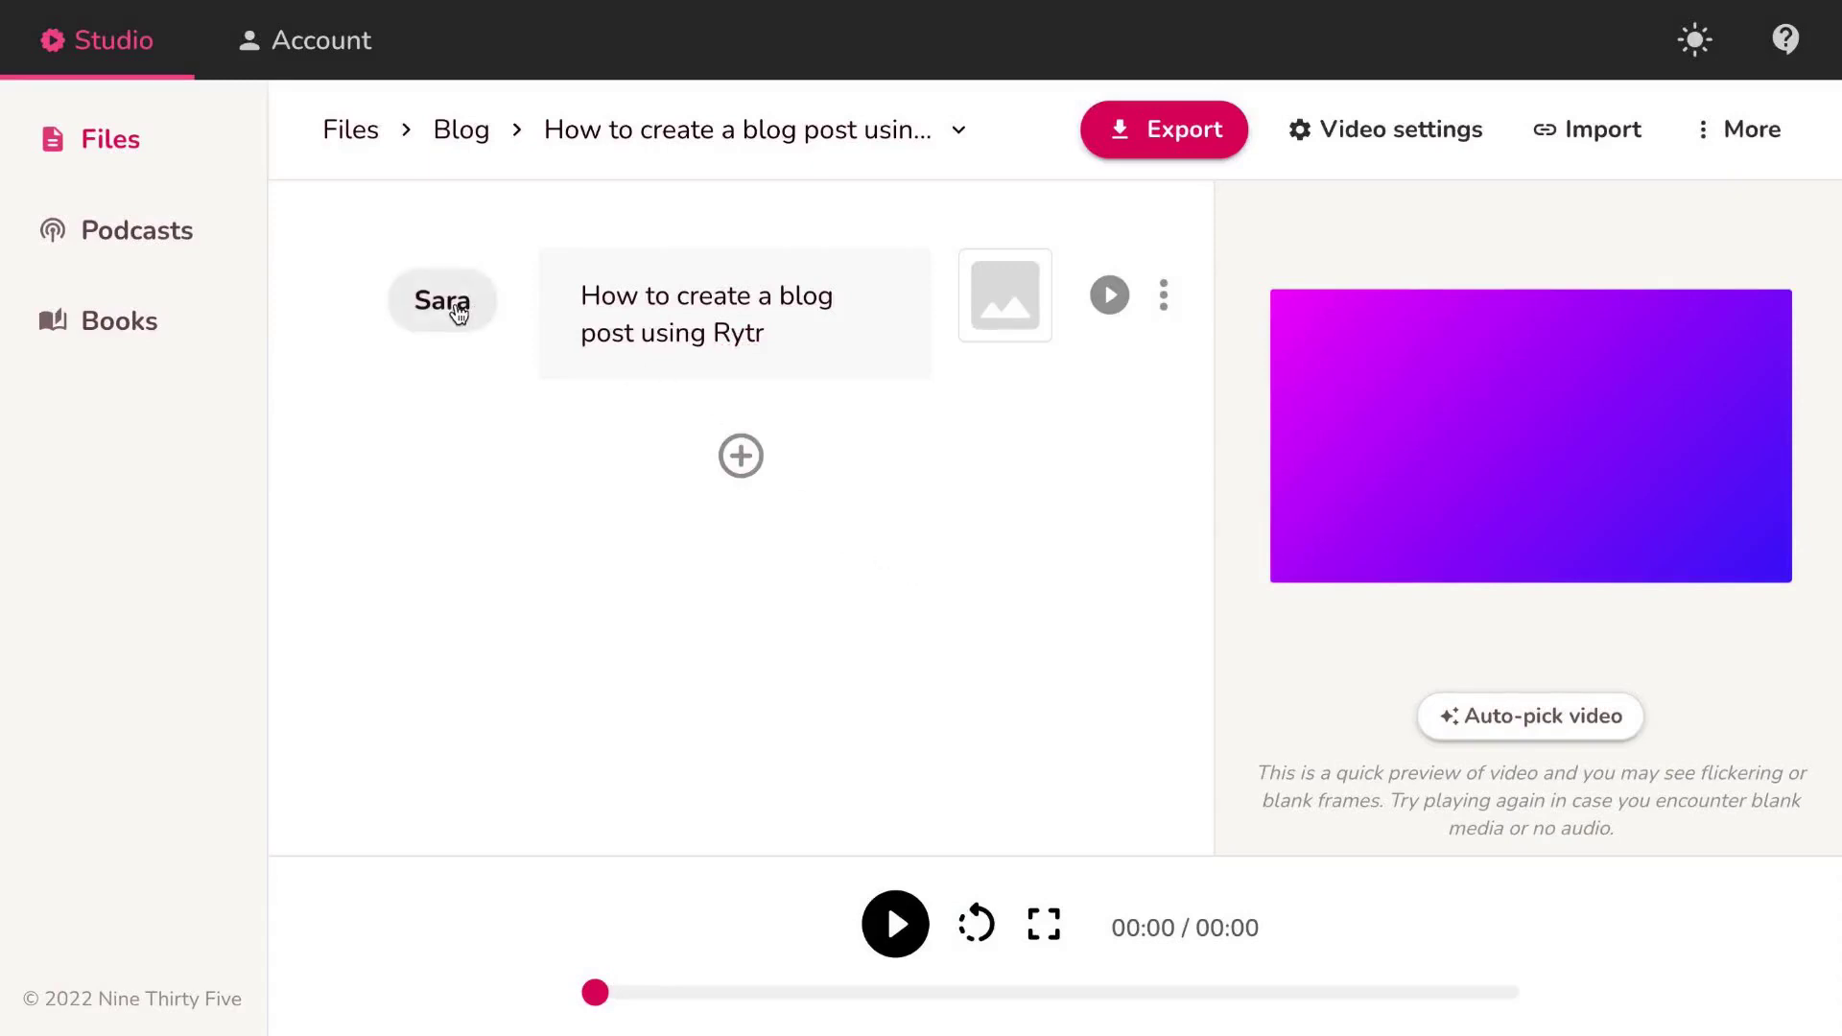
Step: Preview the English (United States) voice Steffan and assign it to the first section in place of Sara
click(459, 313)
click(453, 302)
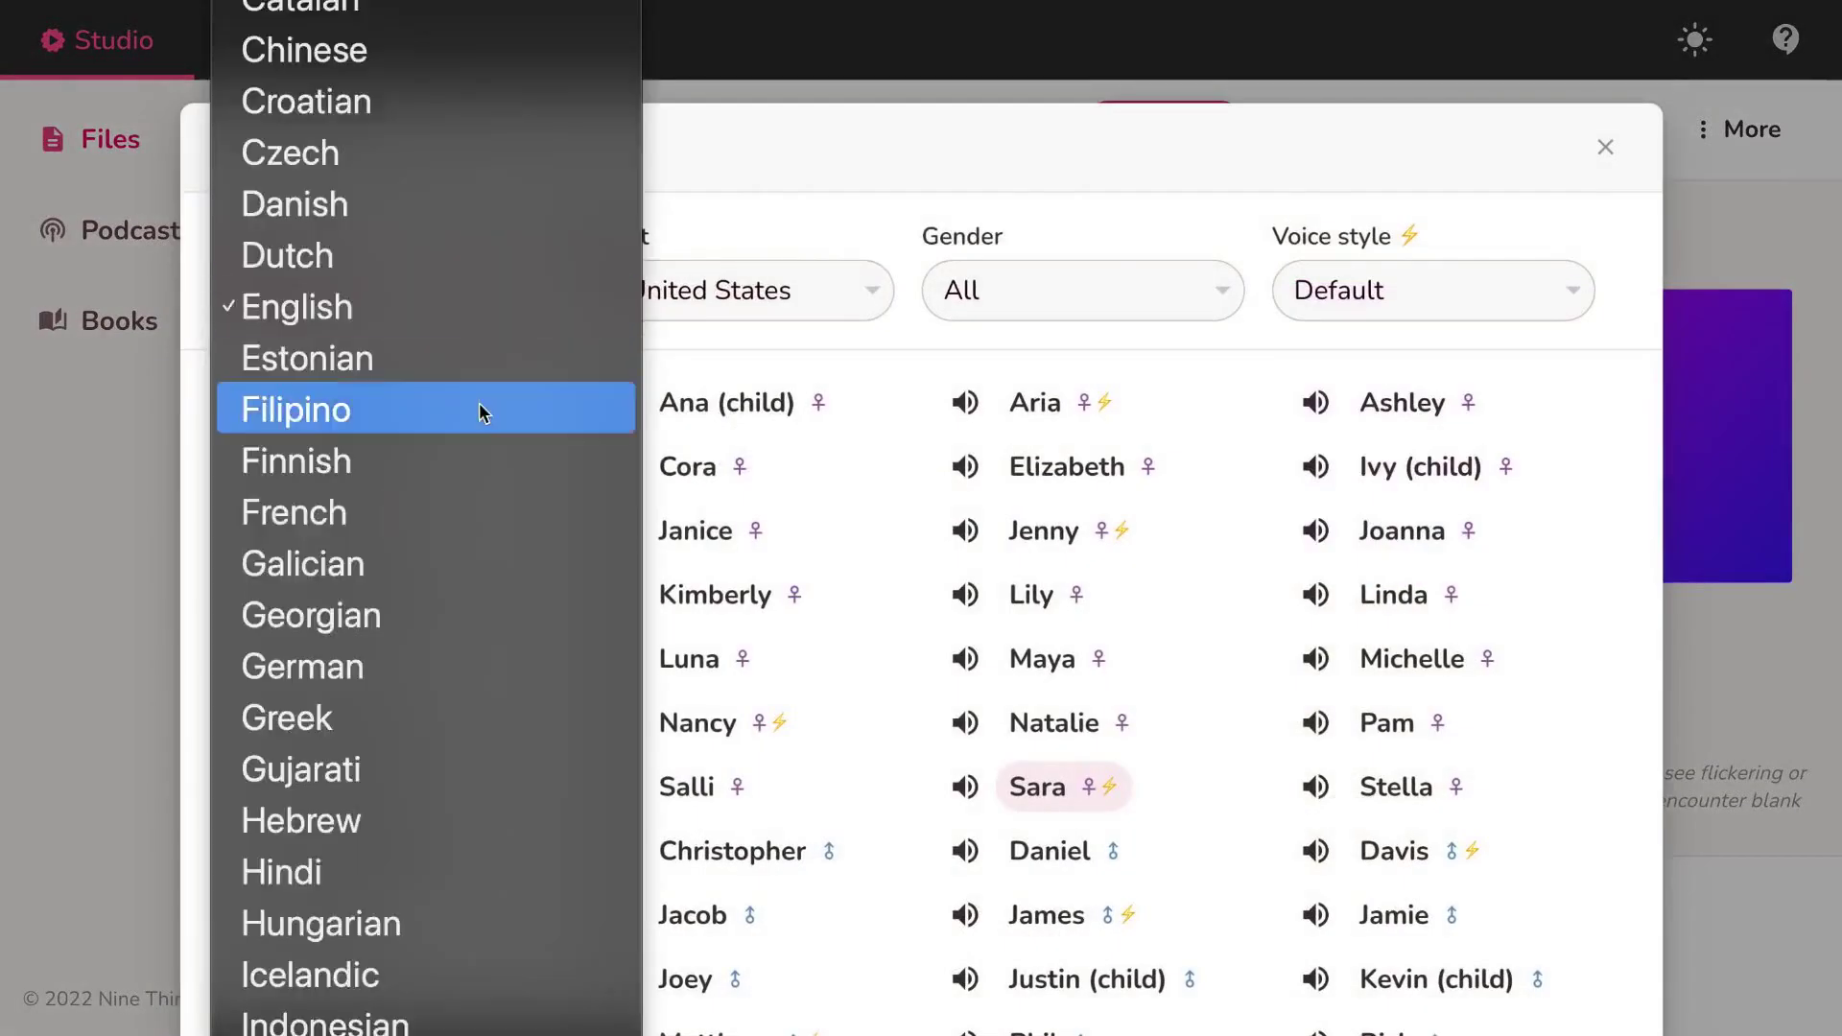
scroll(483, 412, down, 10)
click(789, 341)
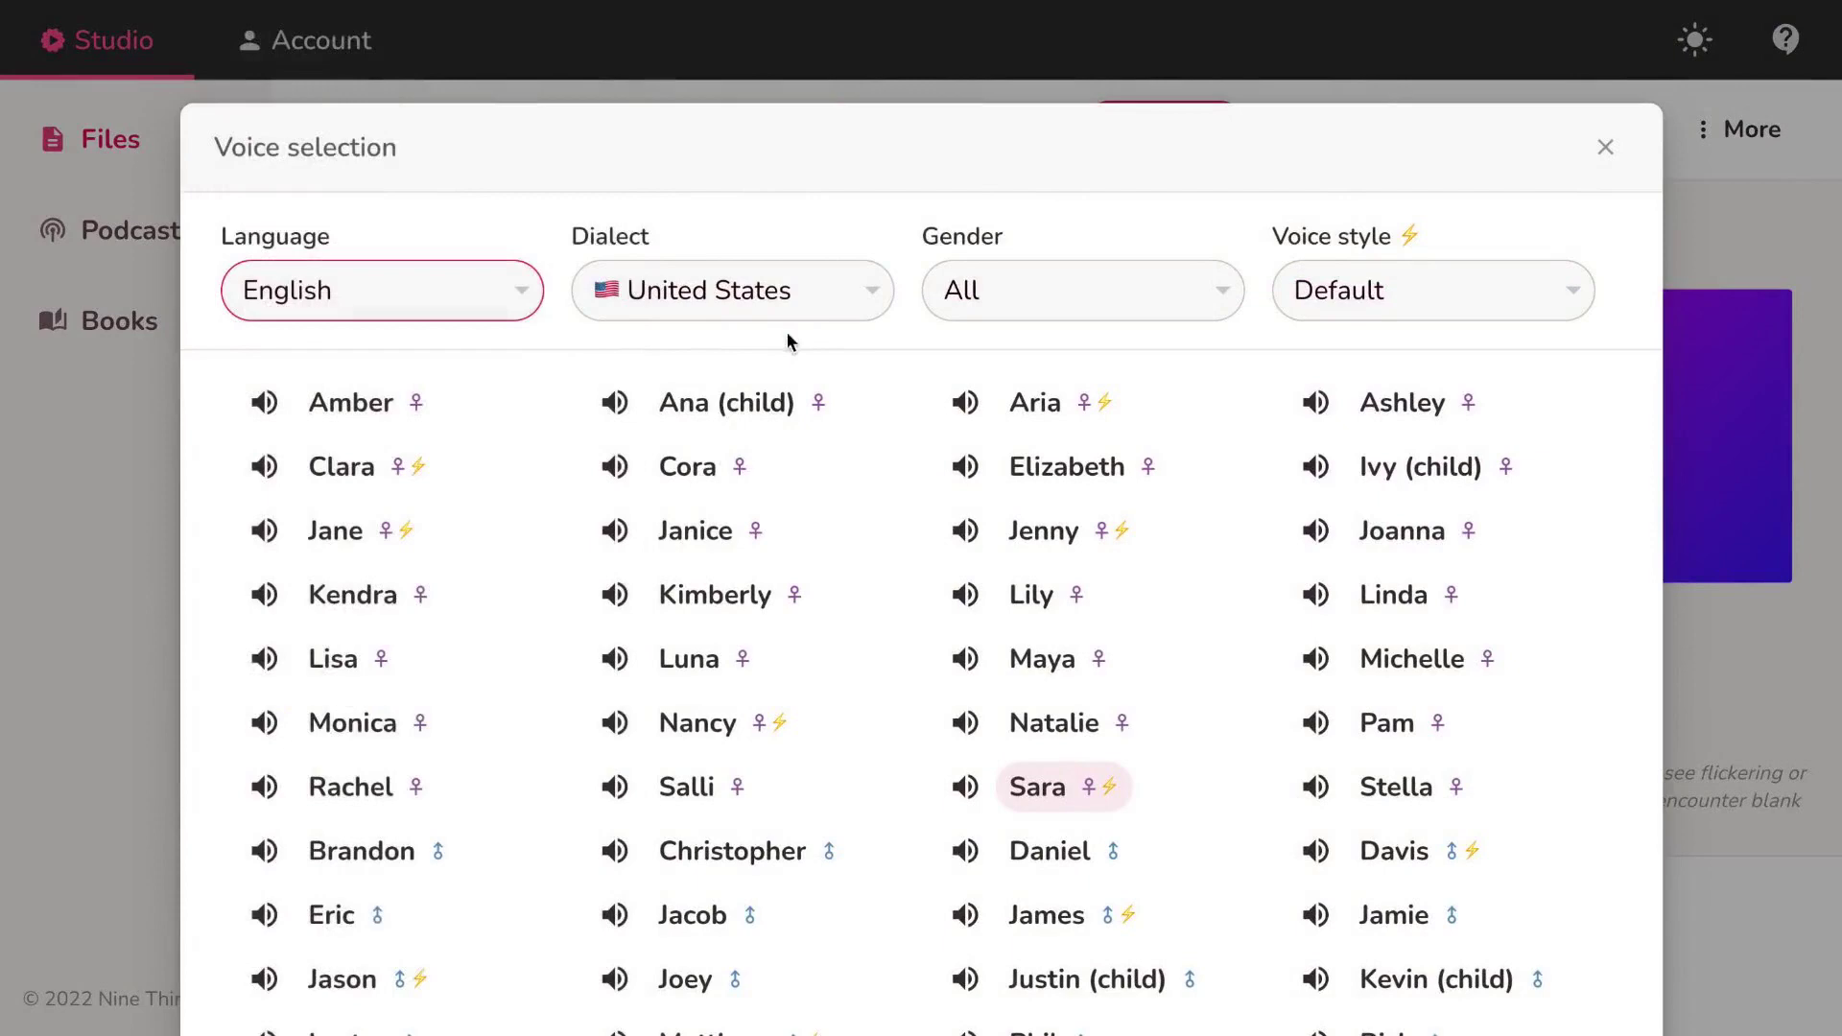
scroll(691, 470, down, 4)
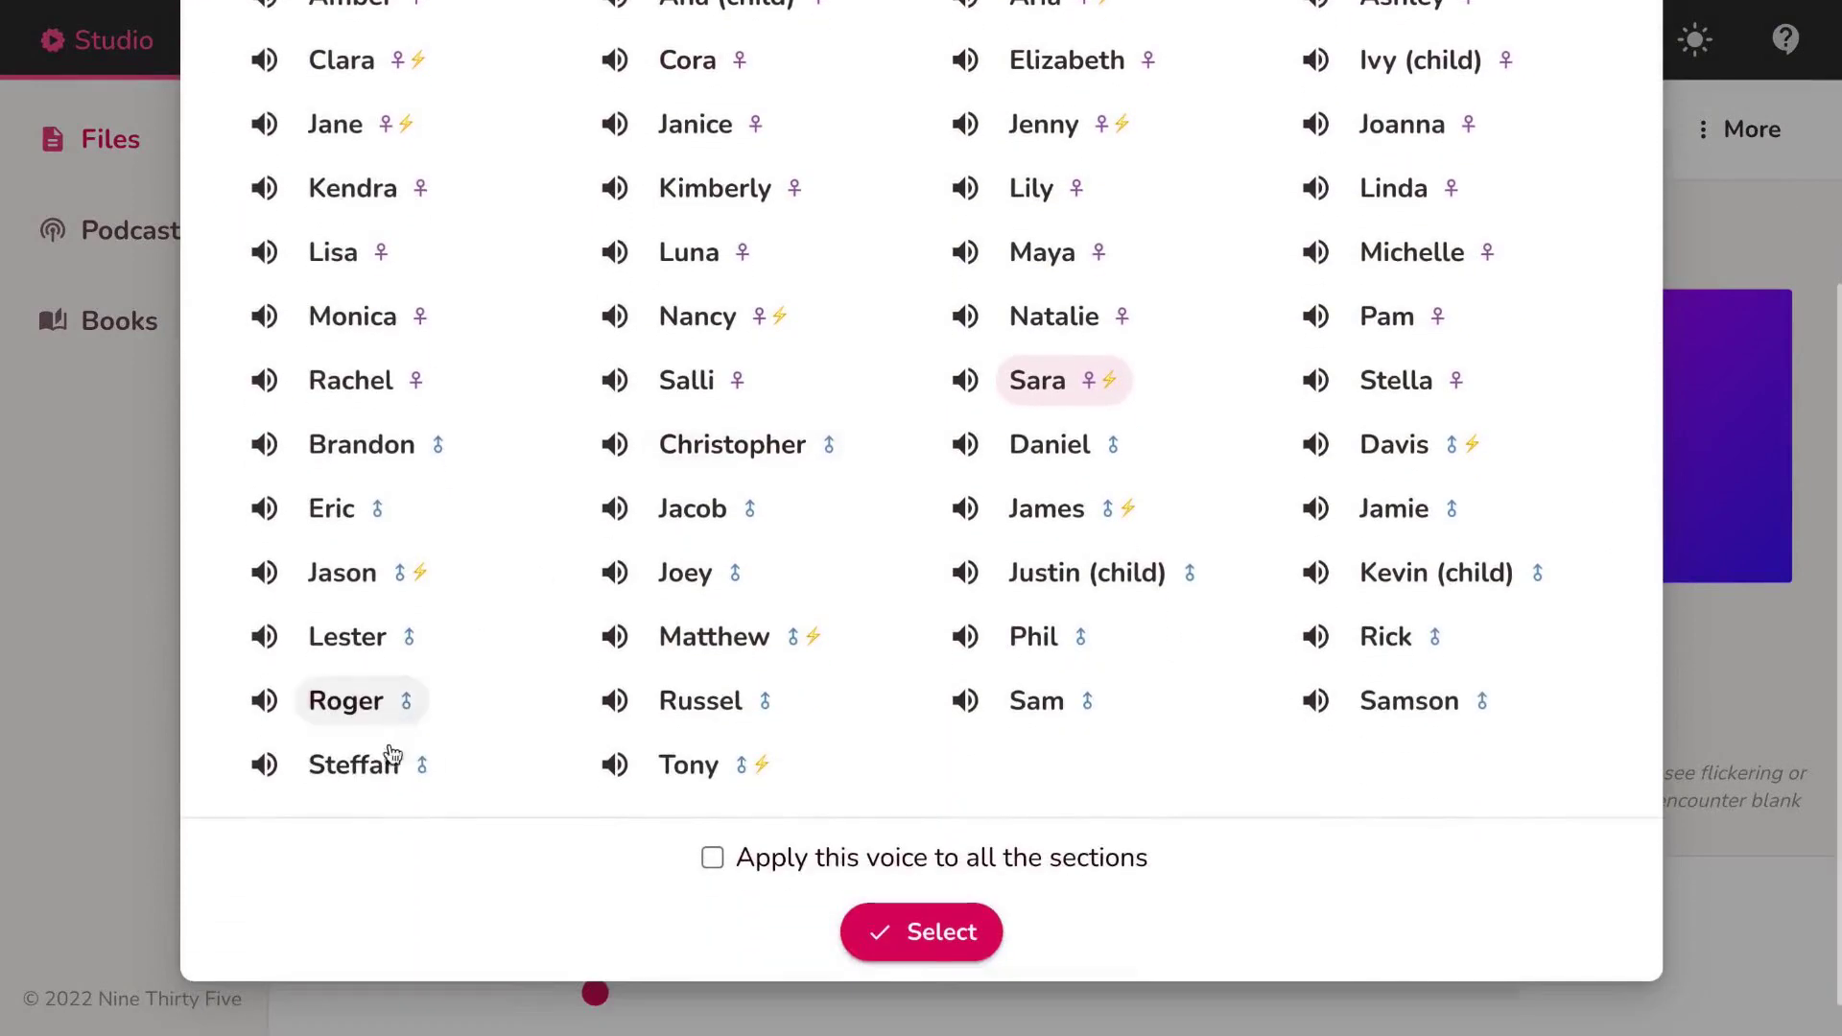
click(265, 765)
click(348, 763)
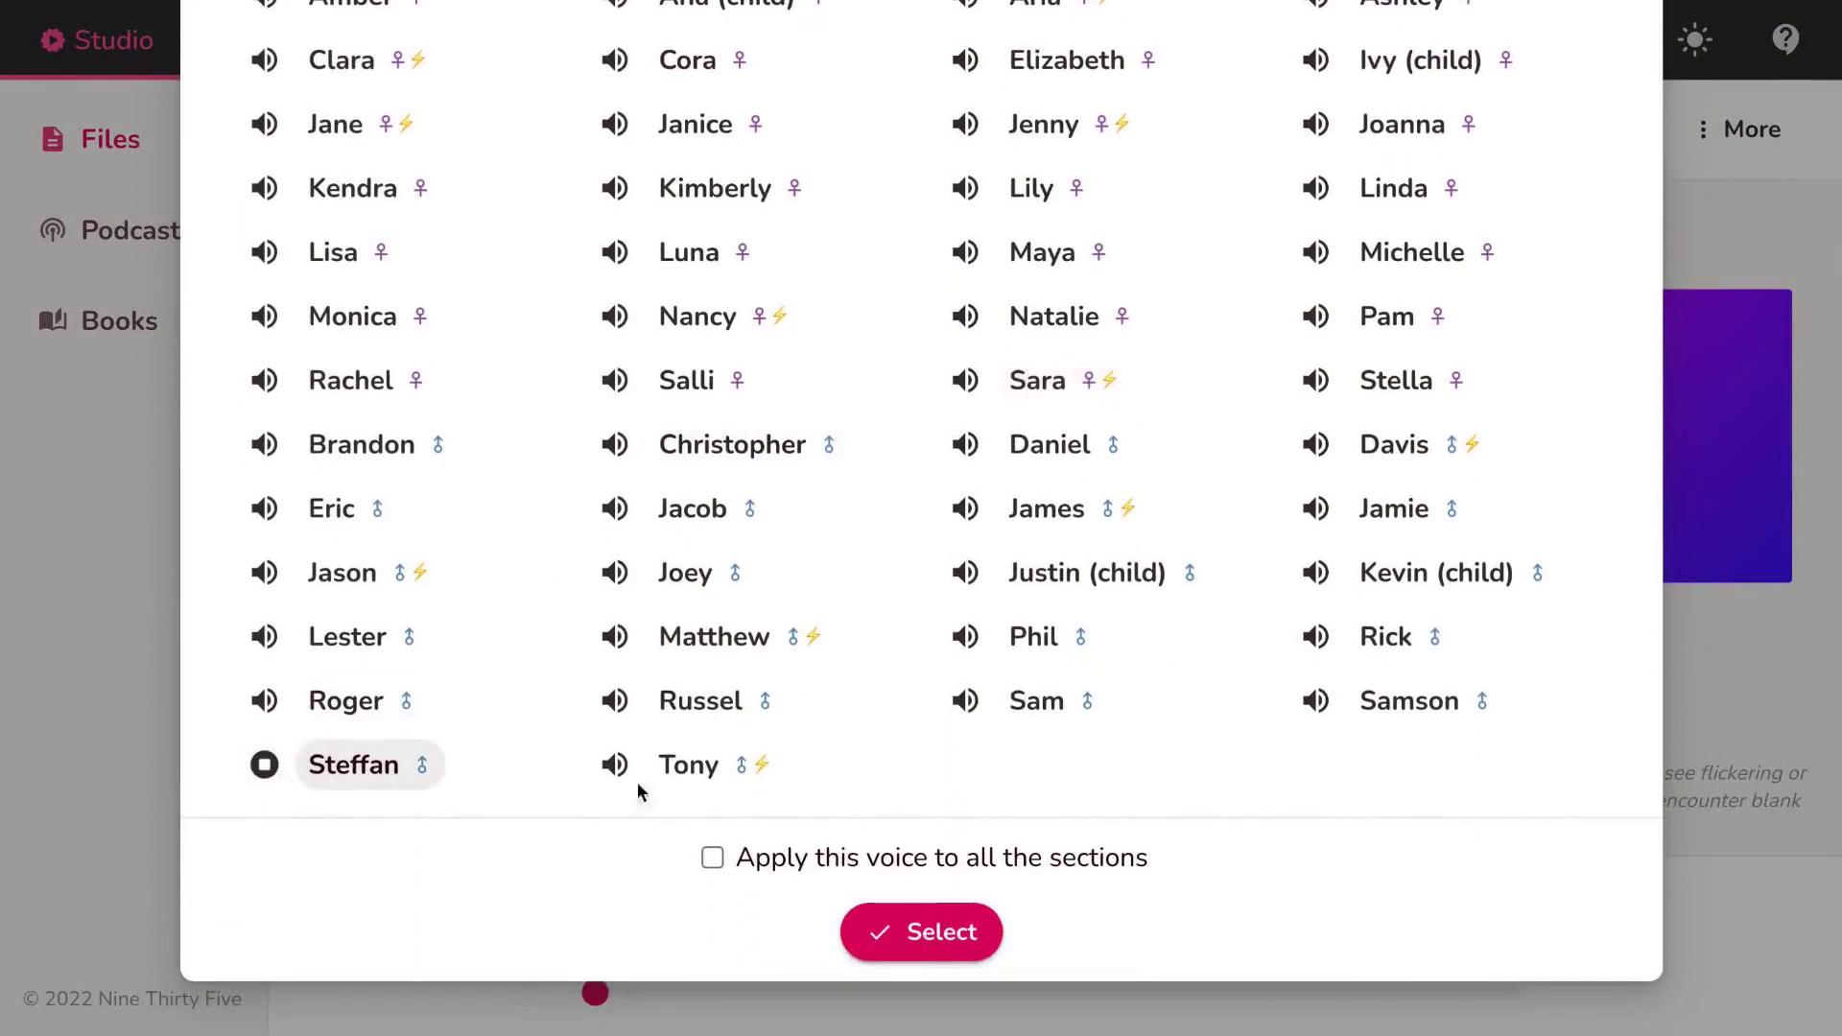
click(875, 925)
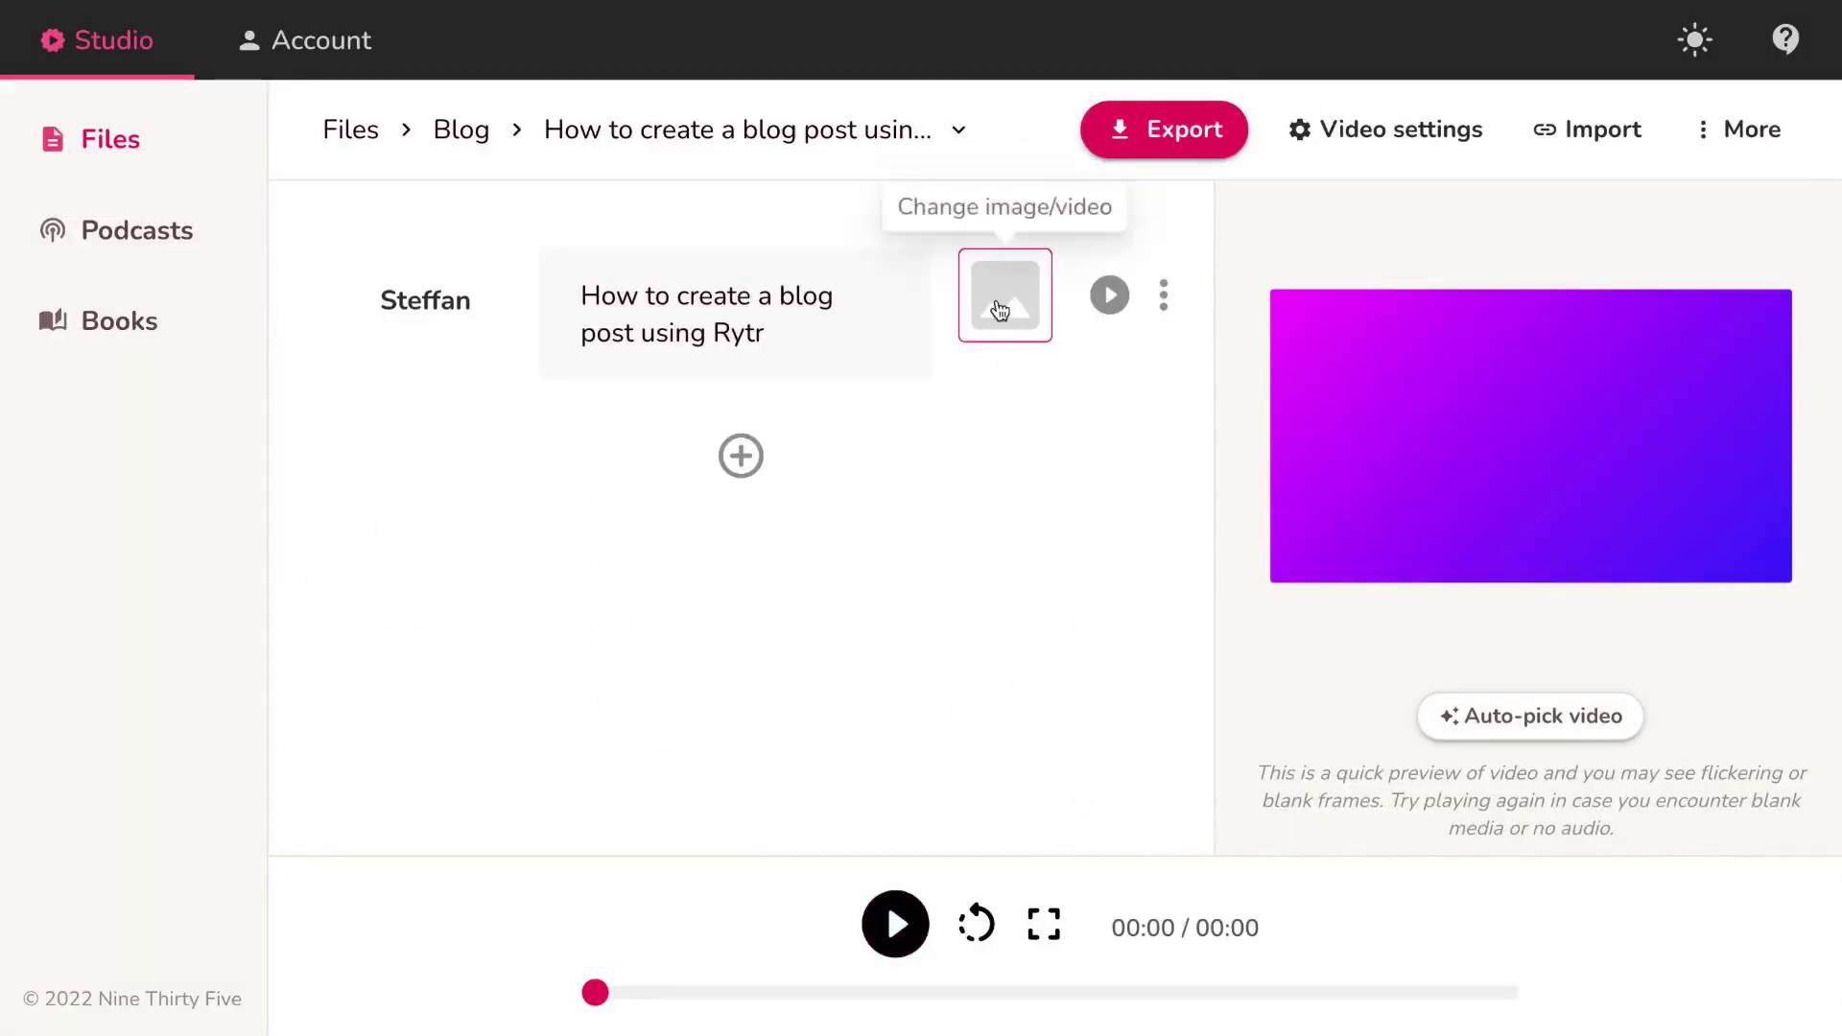
Step: Upload the Hero PNG image from the "how to create blog - Rytr" folder as the first section's visual
click(1001, 307)
click(820, 145)
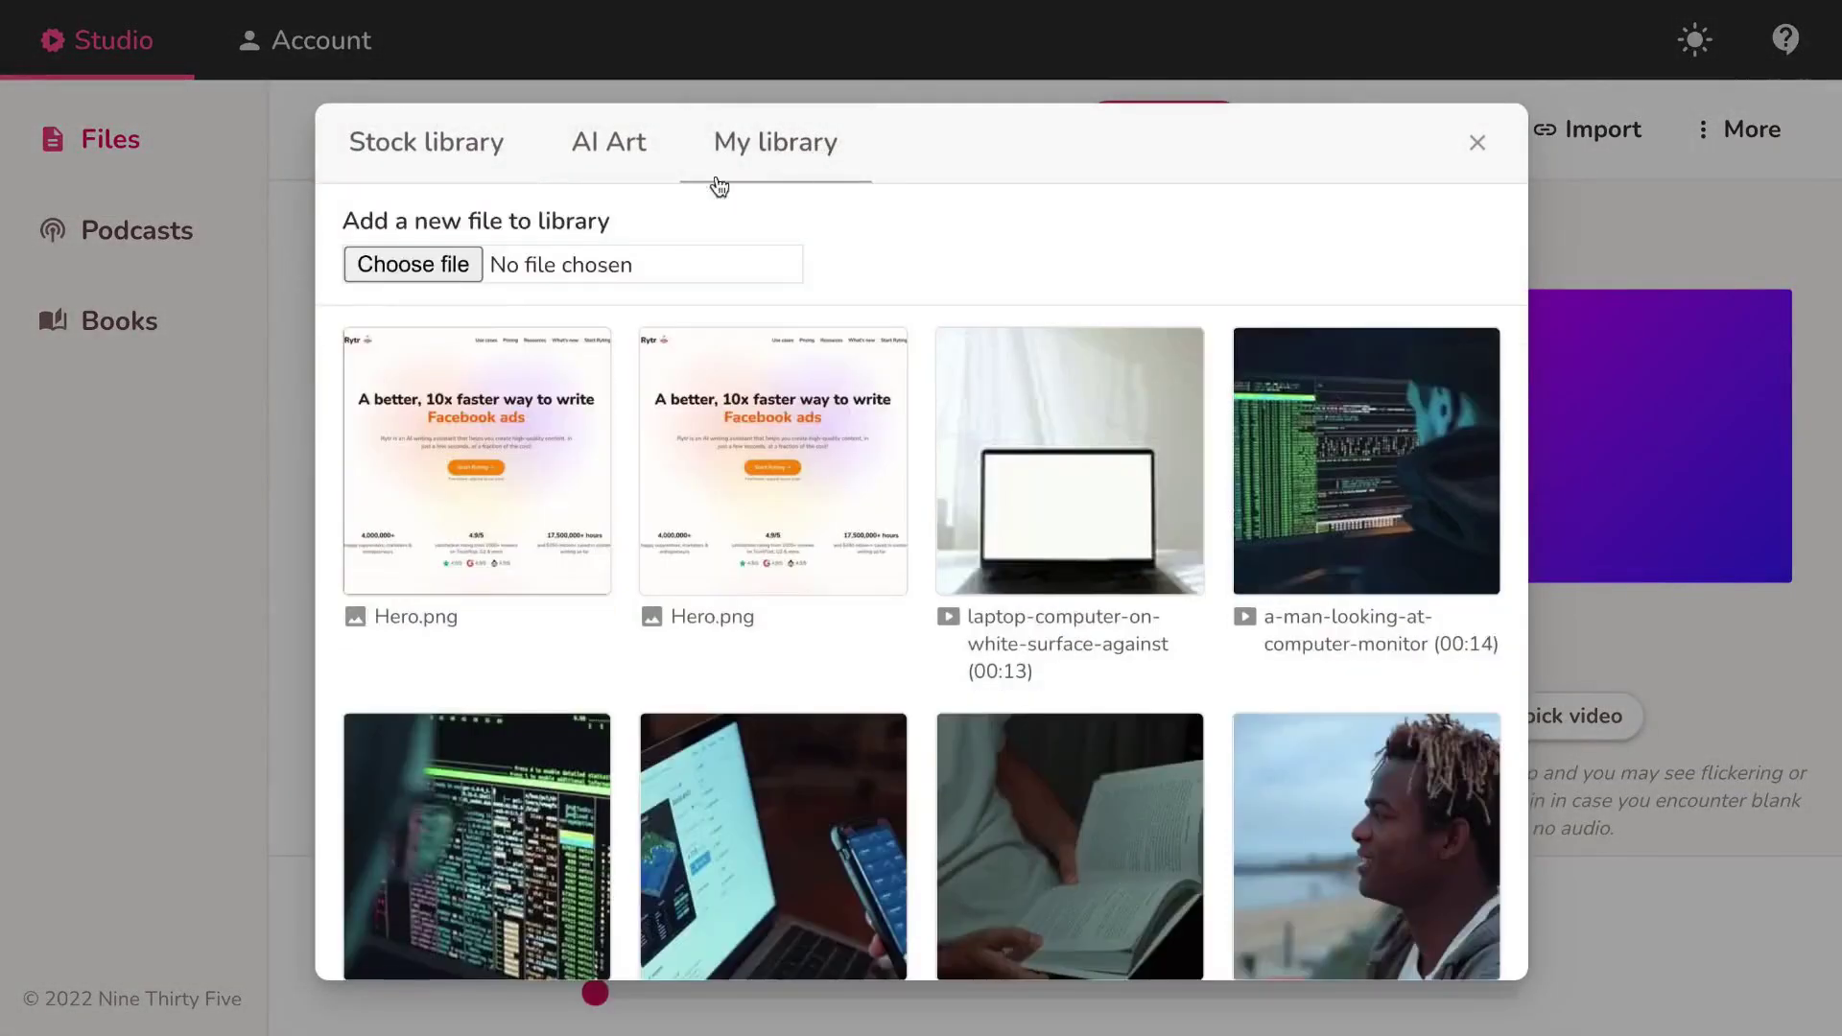
click(441, 277)
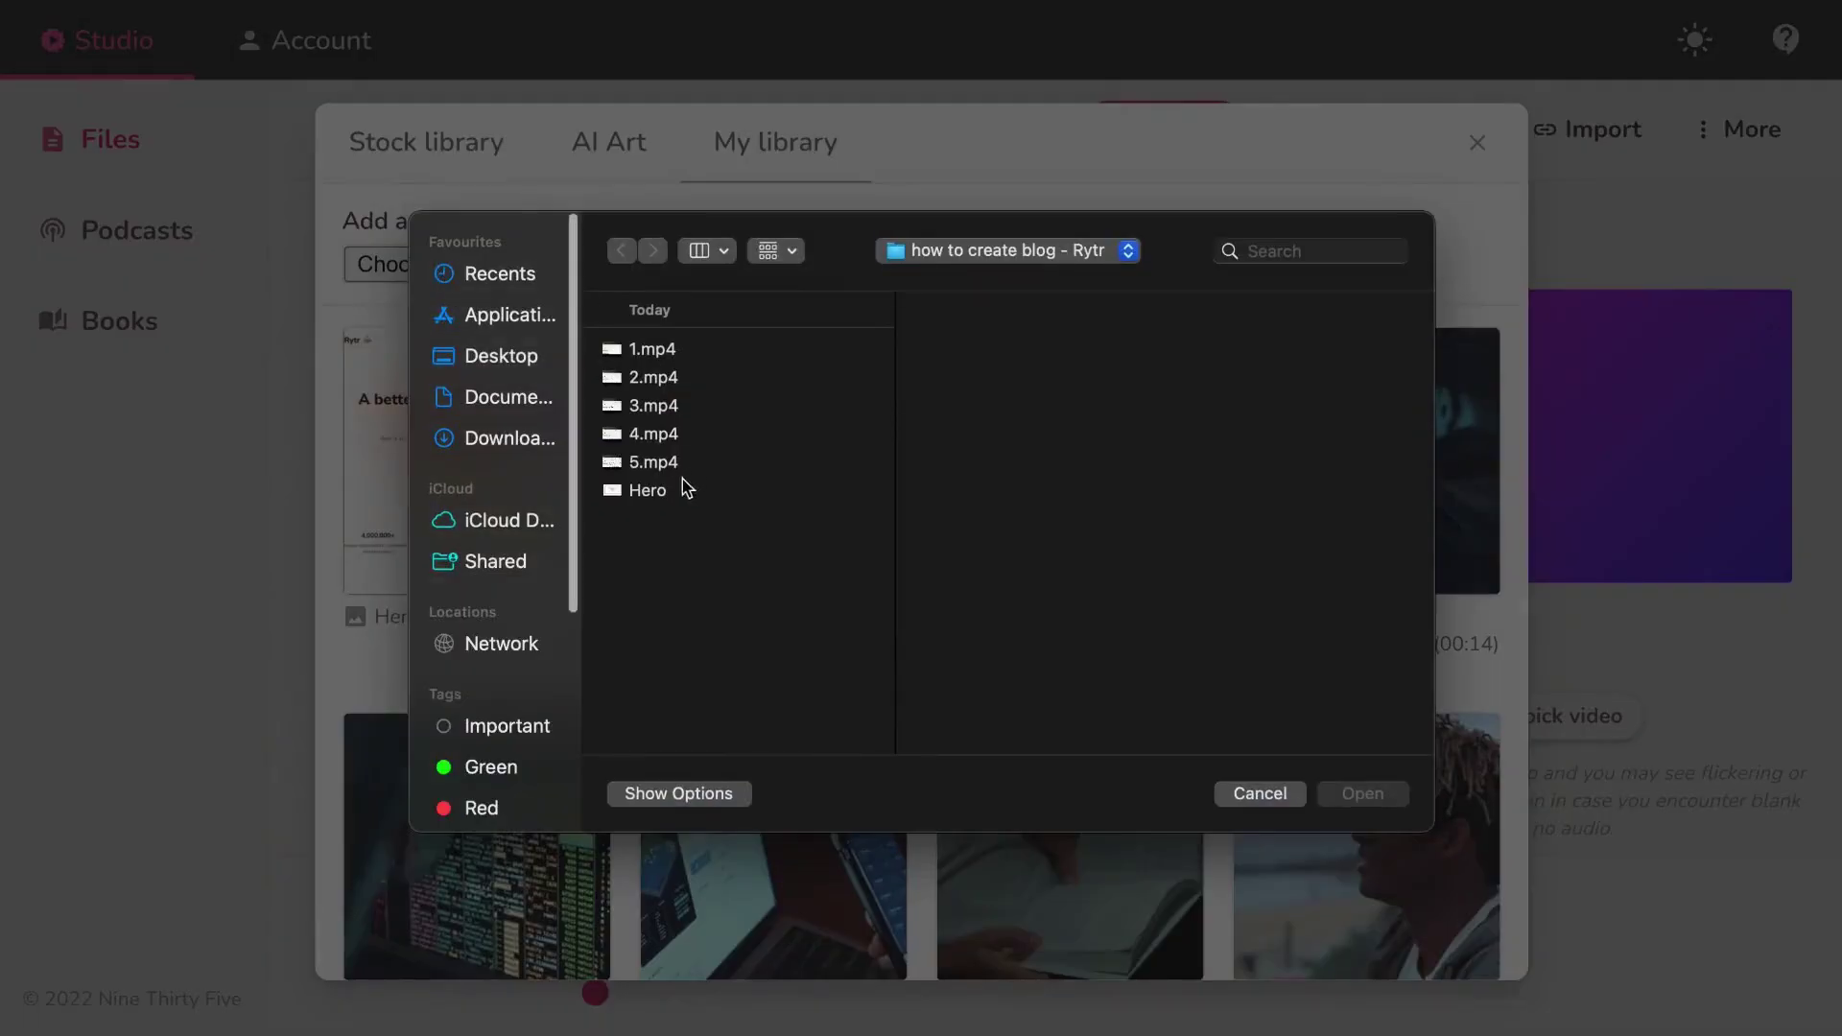
click(662, 491)
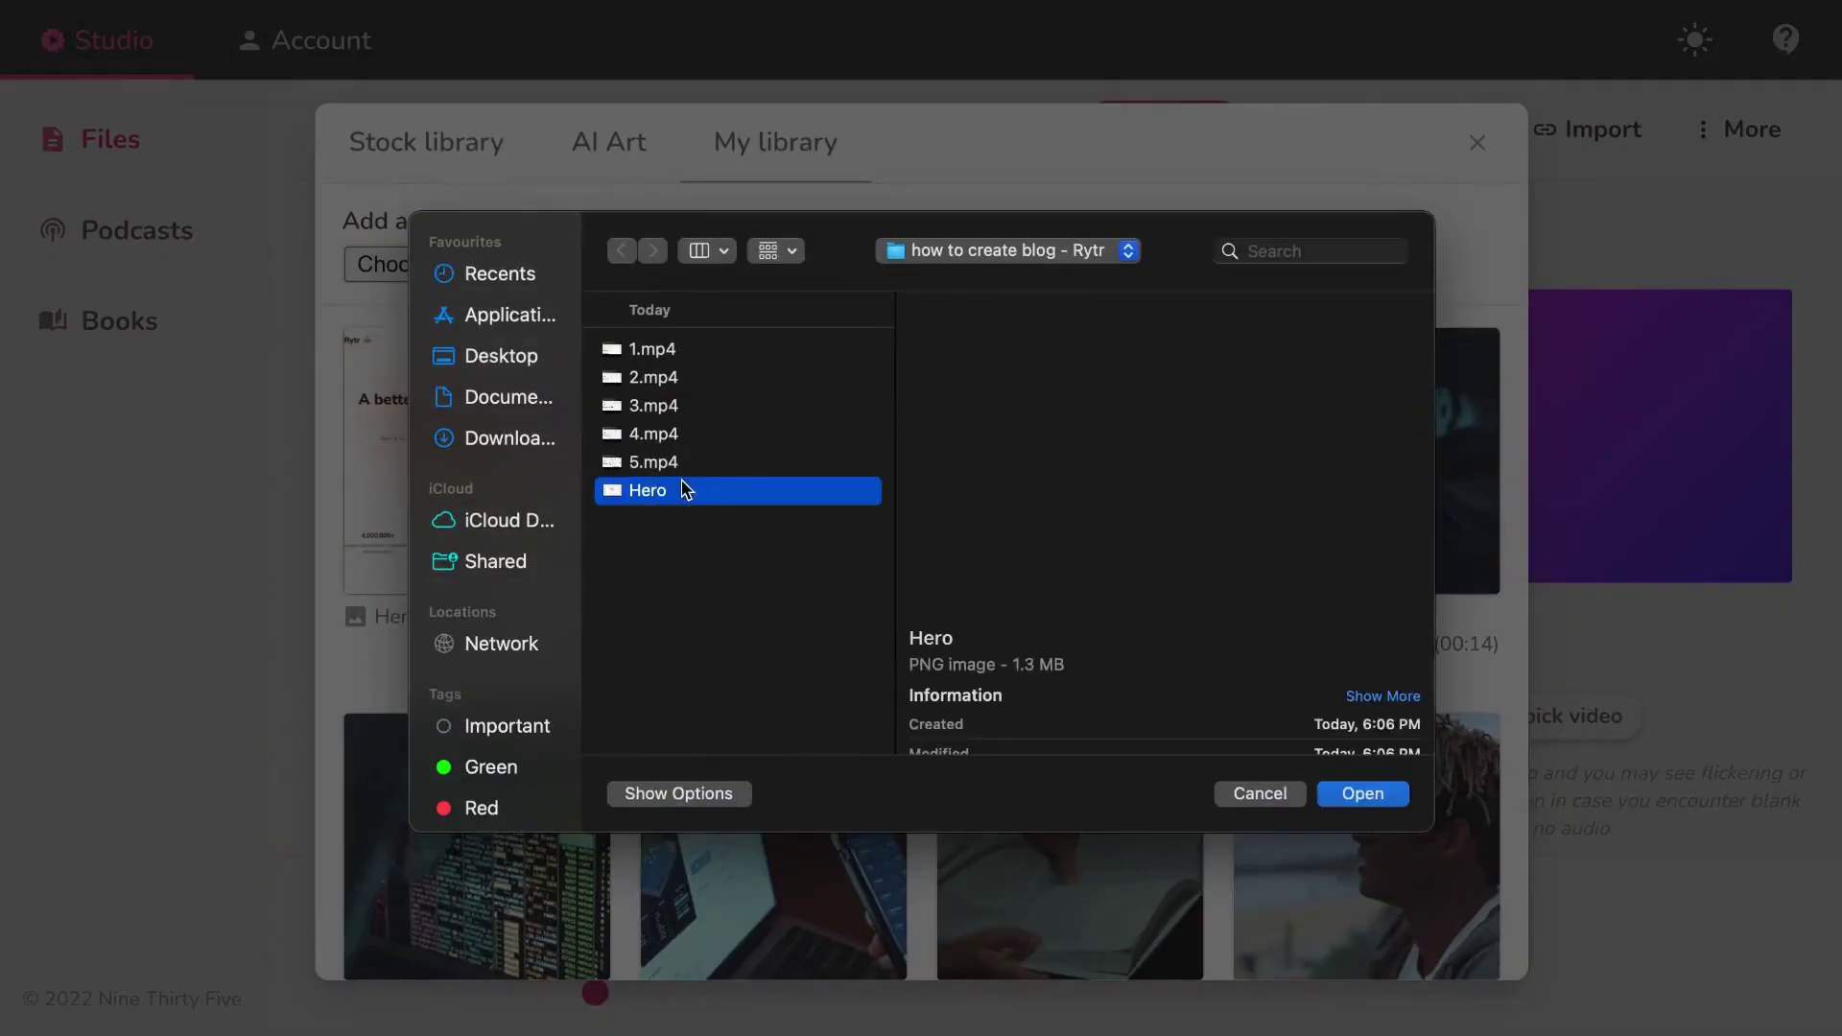
click(1362, 793)
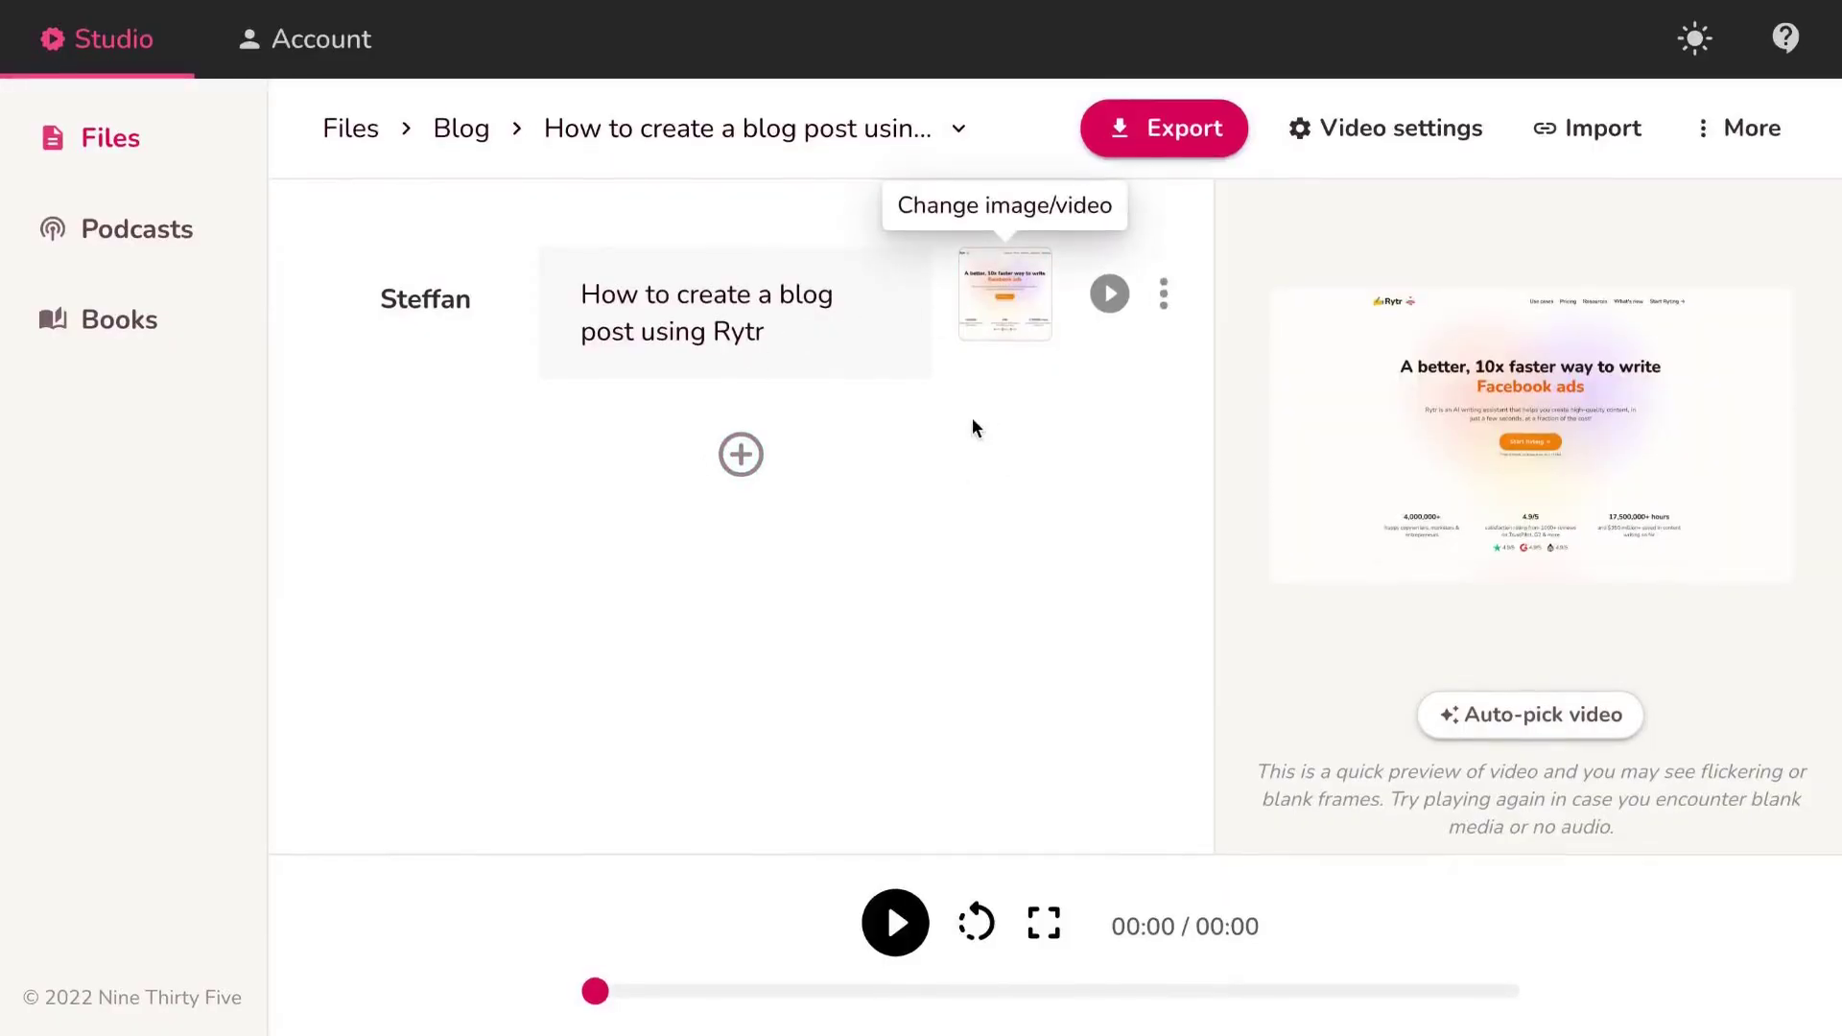
Step: Add a second section and upload the recorded clip of creating a Rytr document as its visual
click(742, 454)
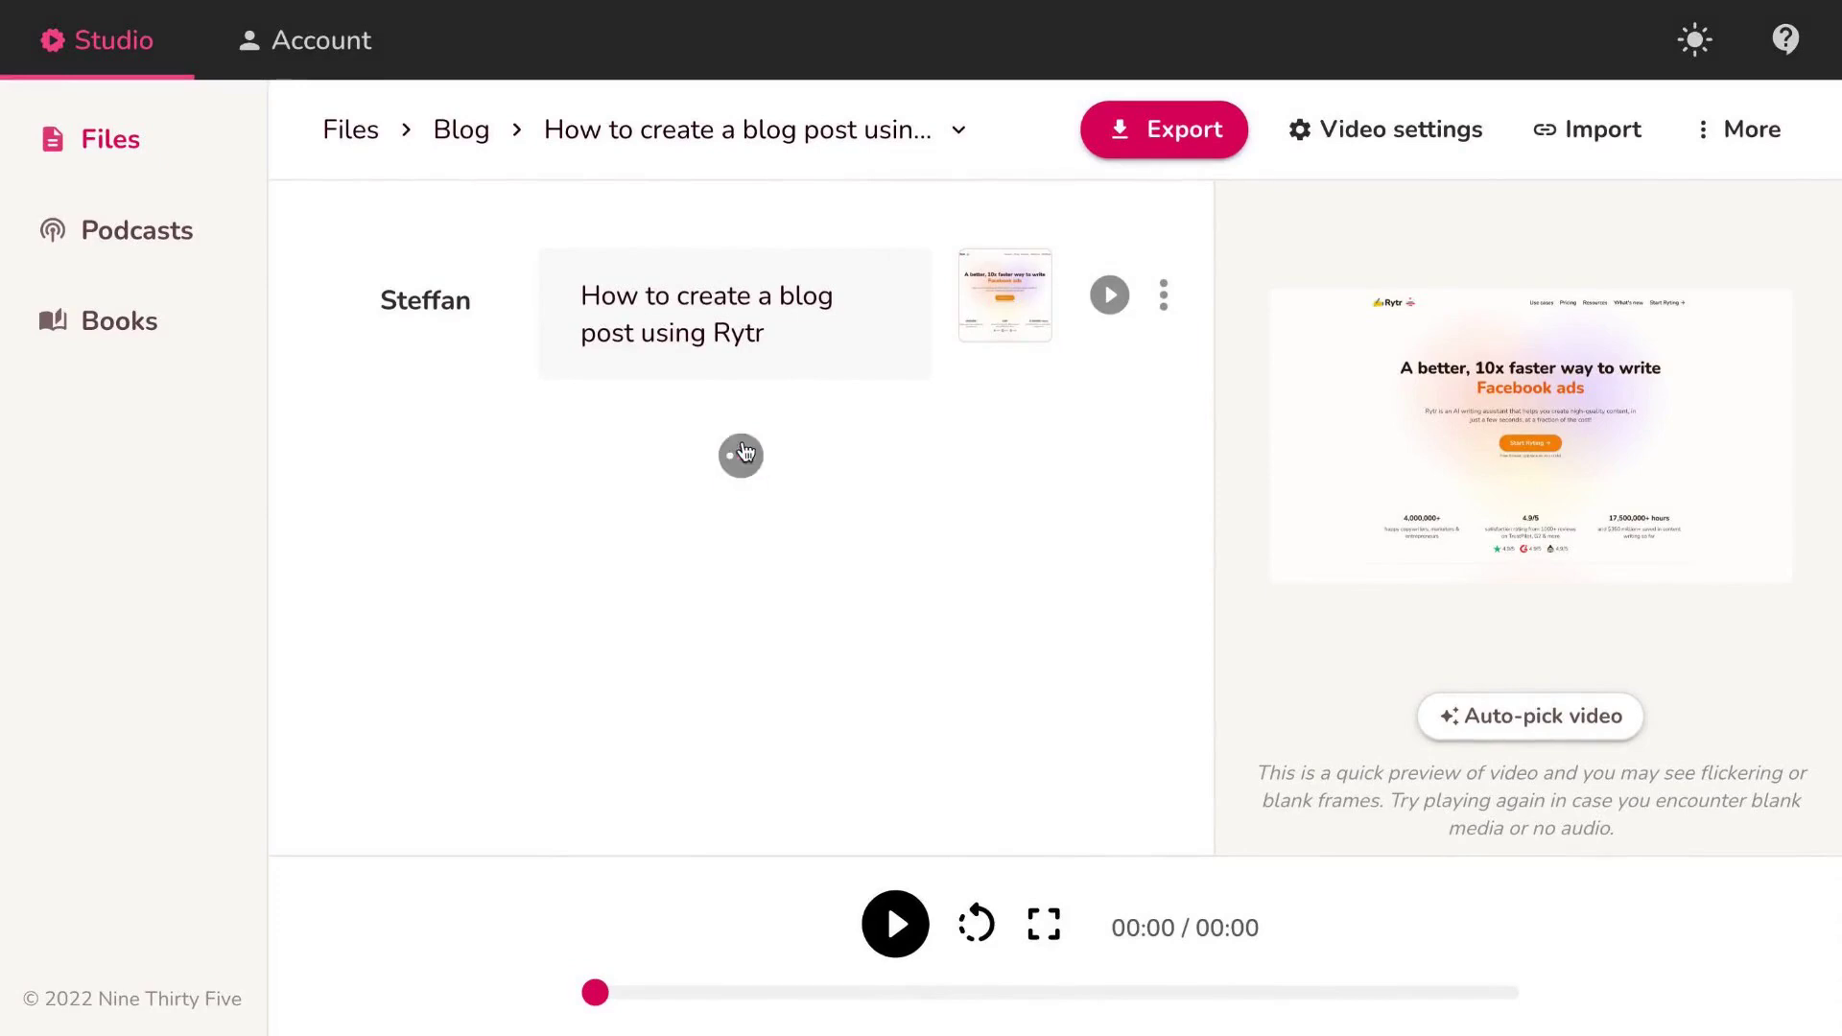
click(1002, 537)
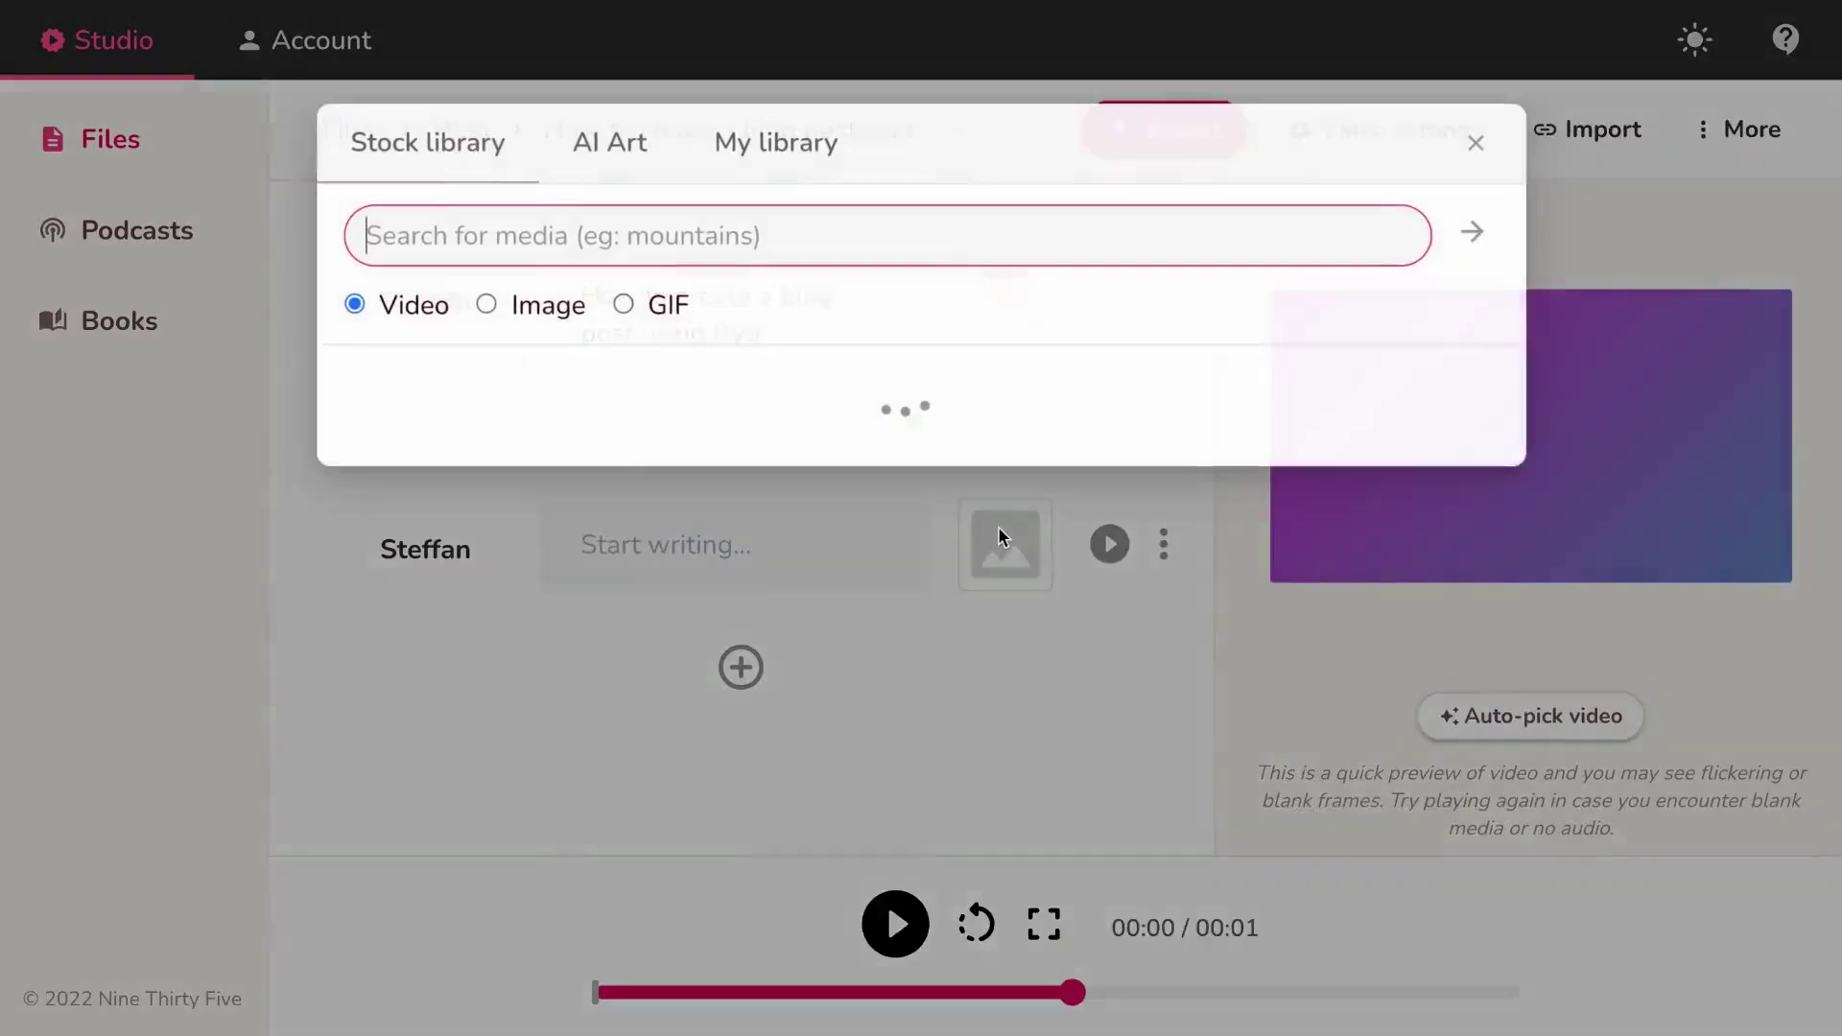
click(823, 170)
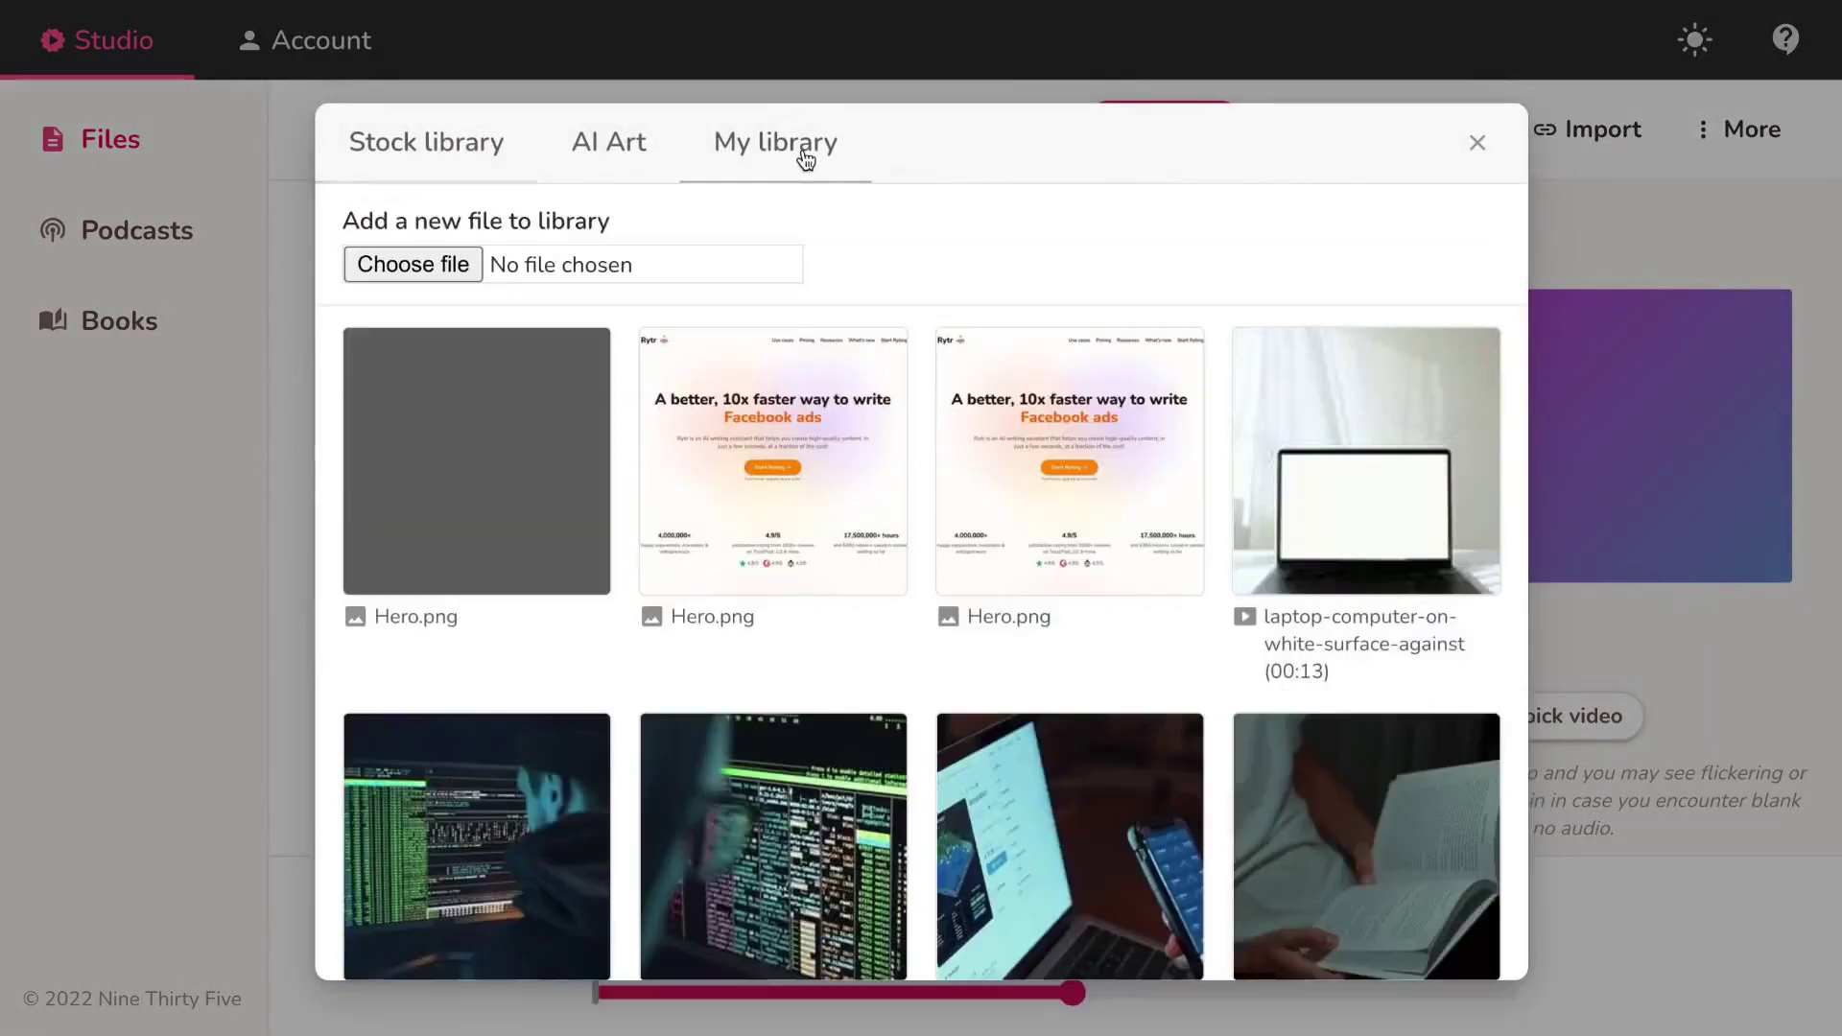
click(460, 265)
double_click(671, 377)
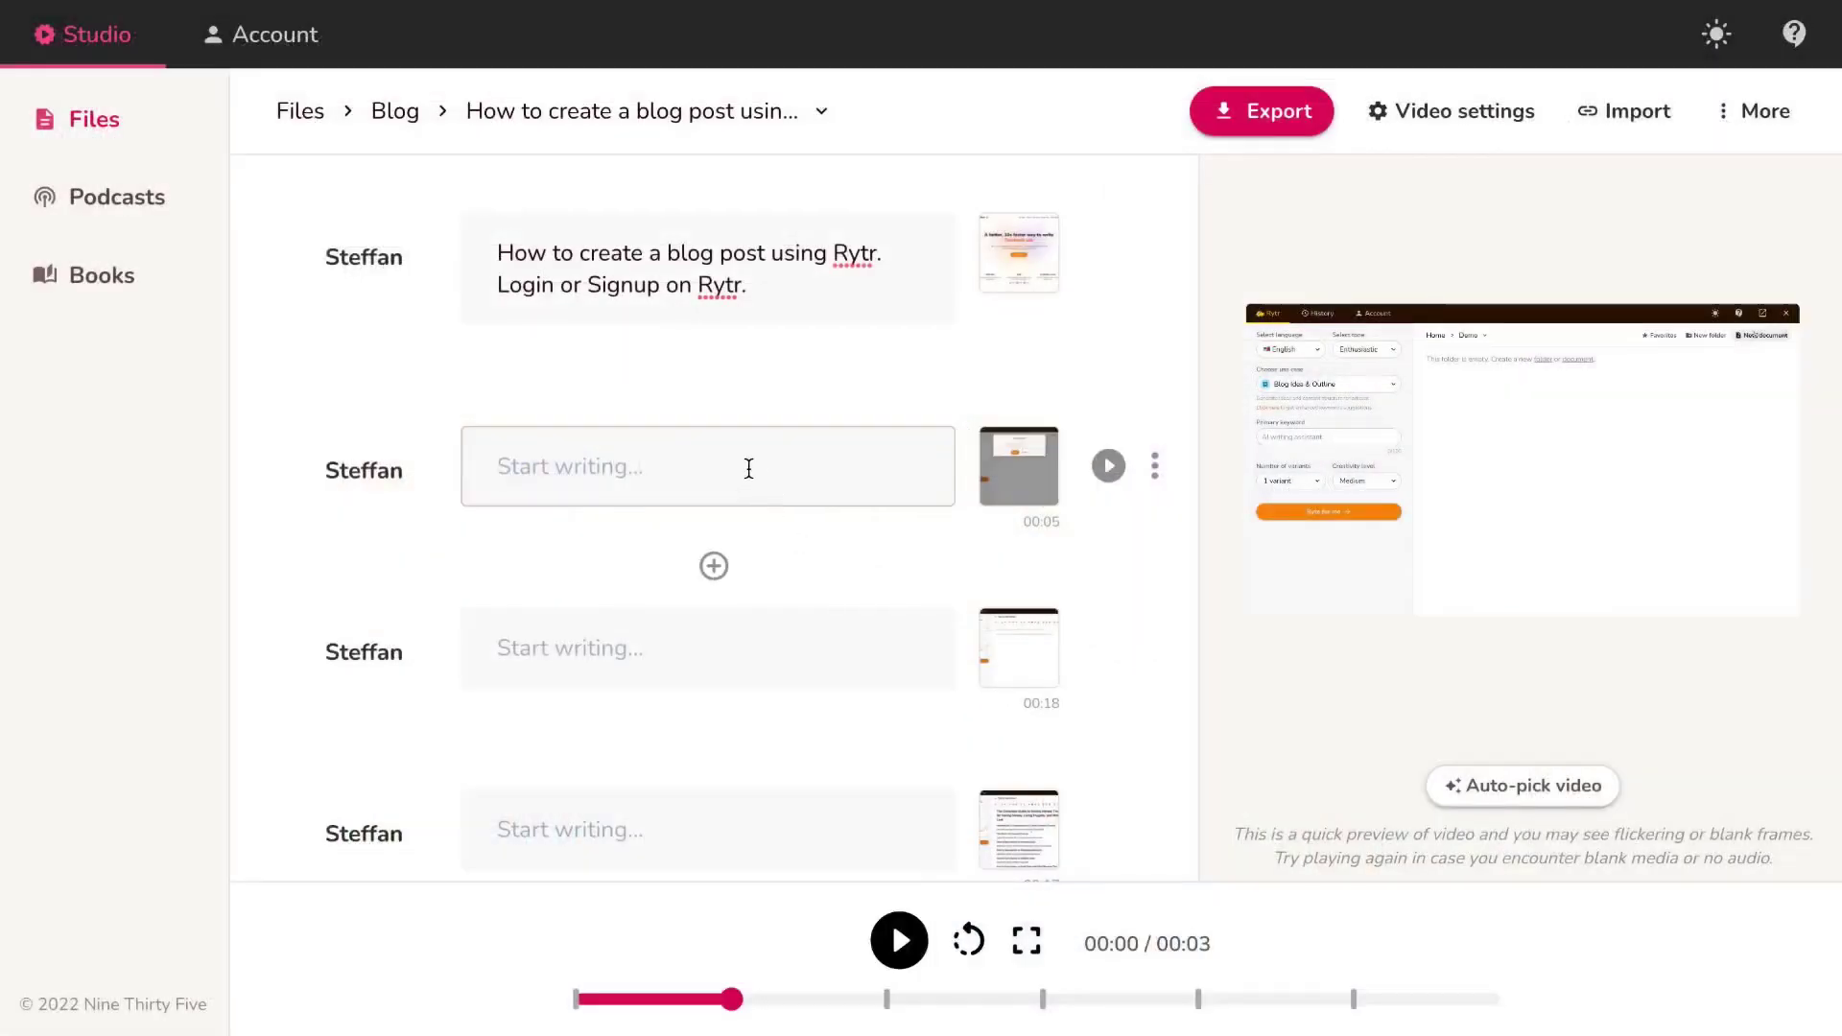
Step: Write the second section's narration as "Click on New document and enter the name and hit create."
scroll(749, 468, down, 5)
scroll(749, 468, up, 3)
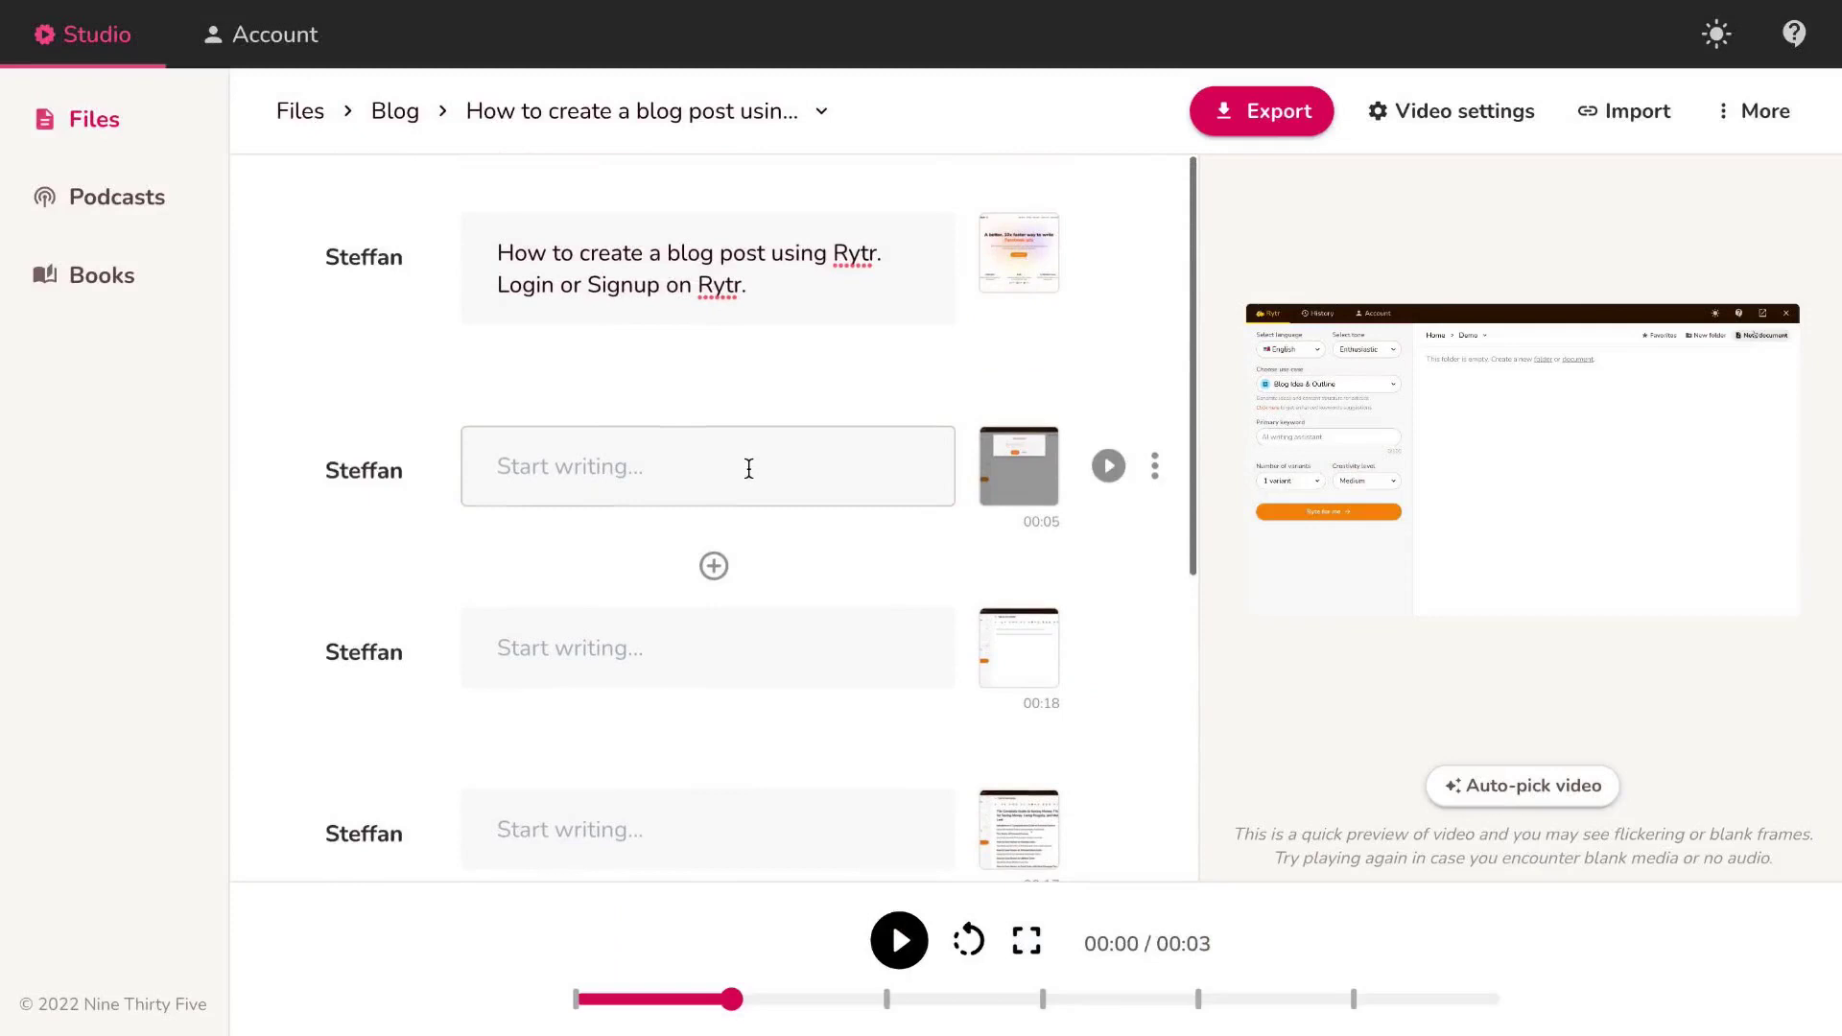
click(750, 468)
text(Click on New document and enter the name and hit create)
key(BackSpace)
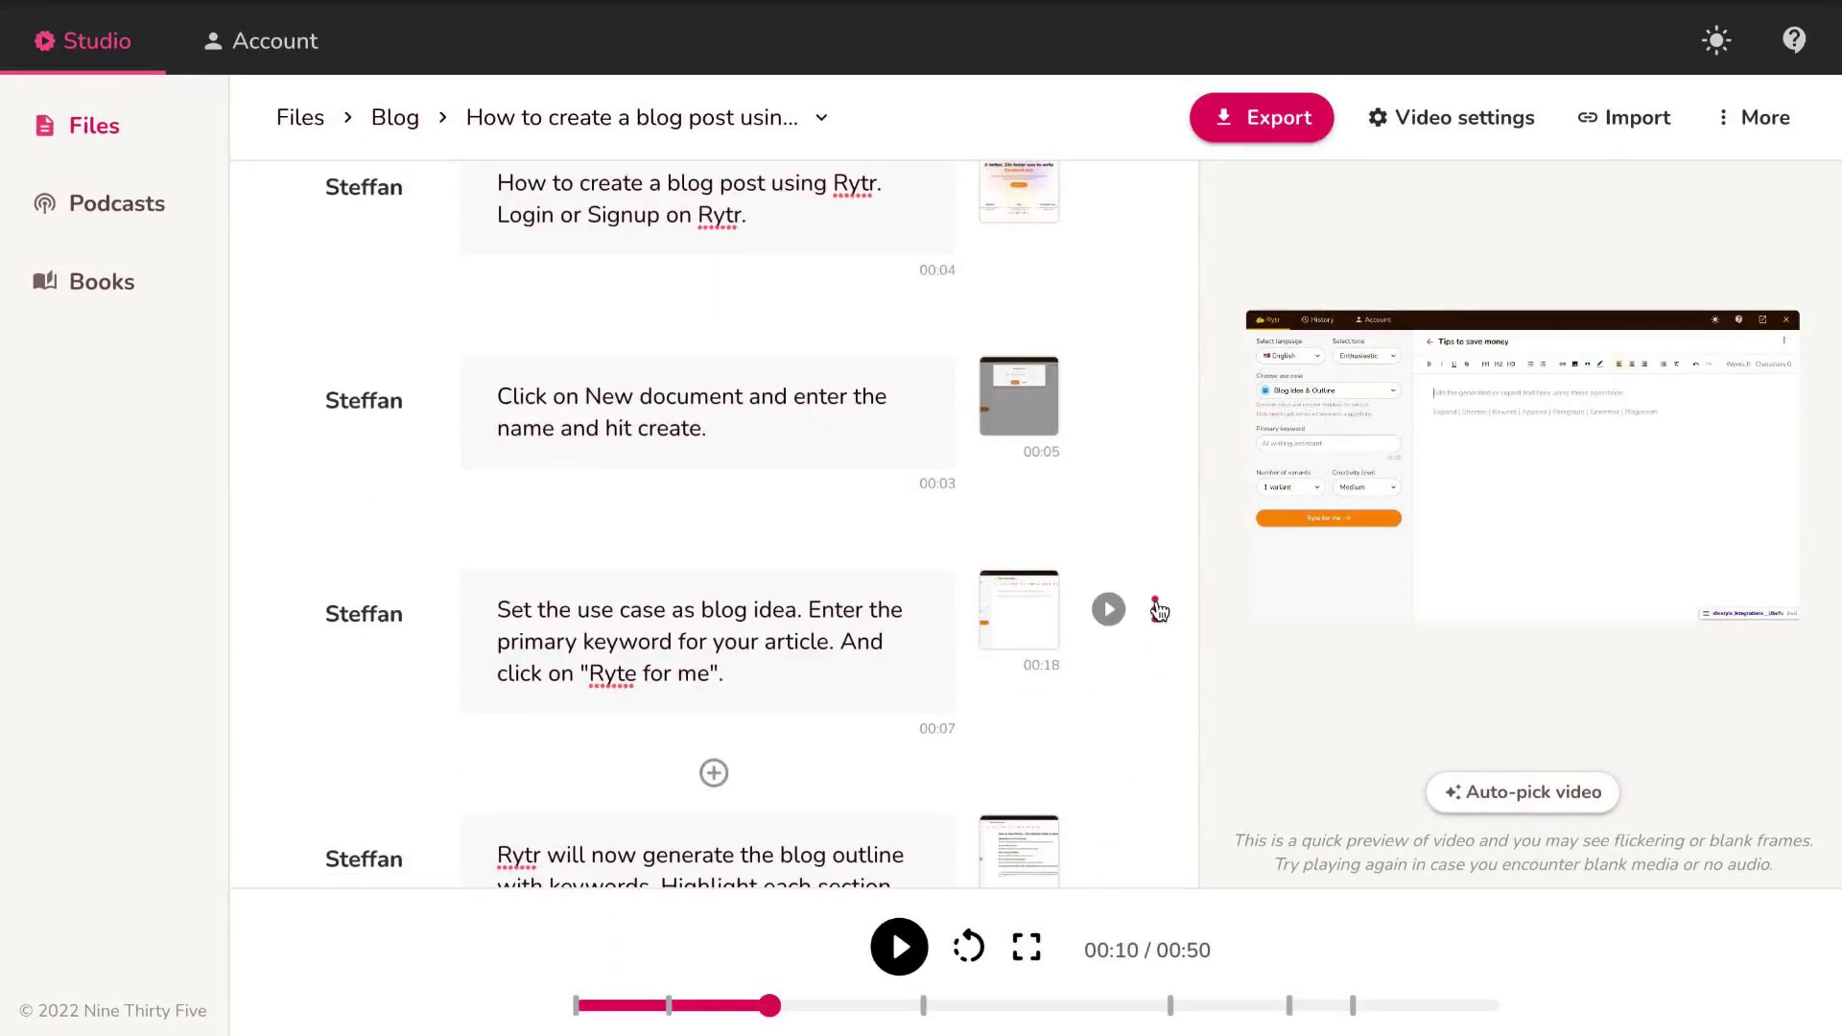
Step: Set a custom duration of 10 seconds for the third section, about setting the use case as blog idea
click(1156, 609)
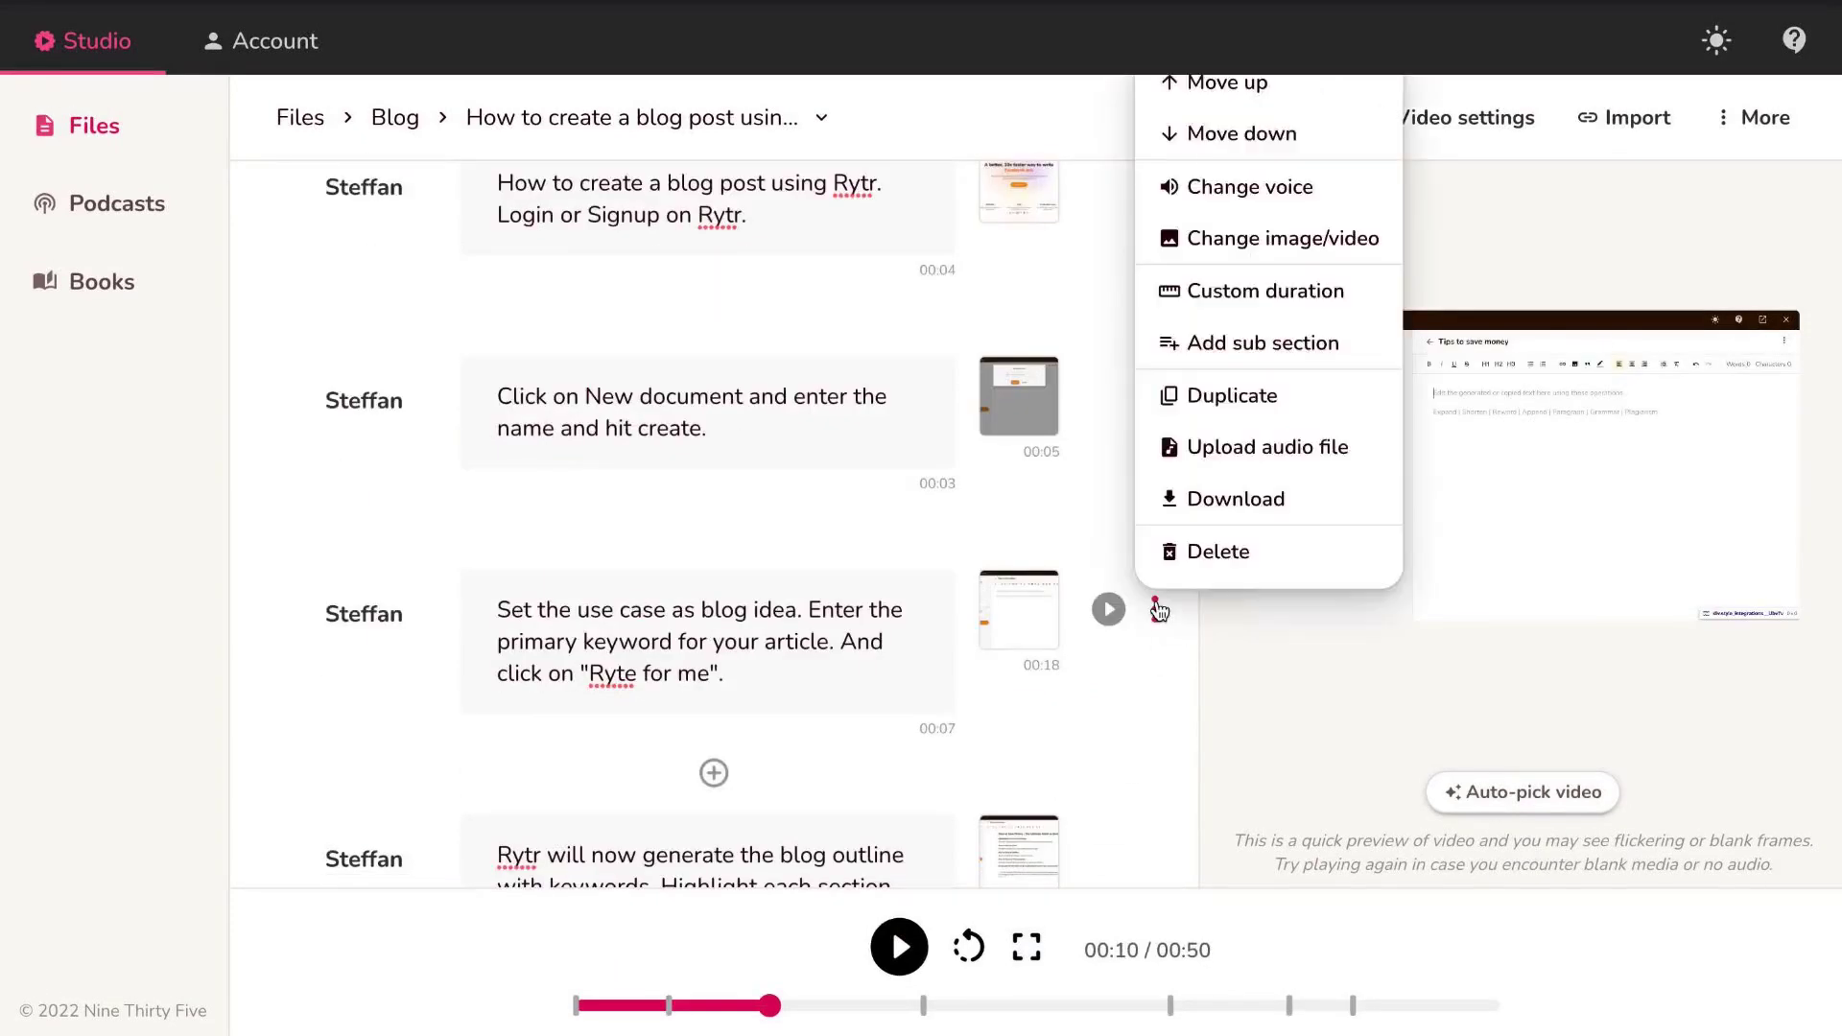
click(1236, 292)
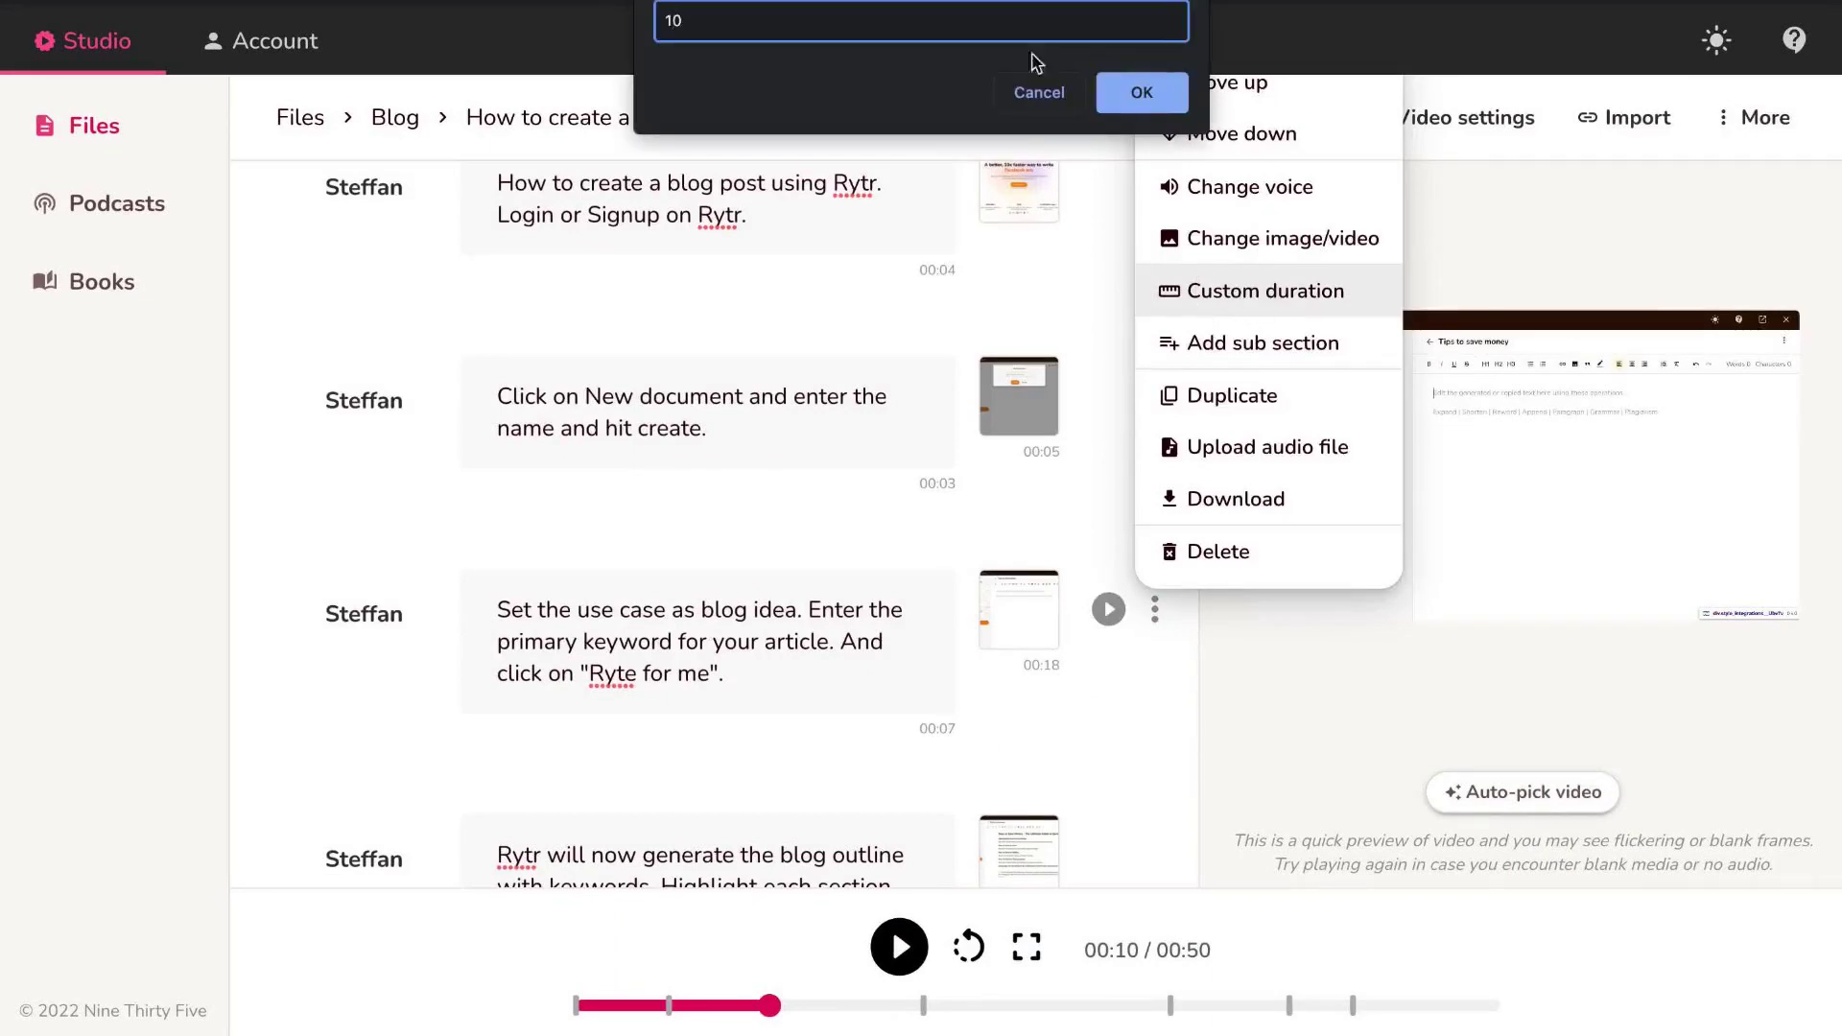
text(10)
click(1134, 90)
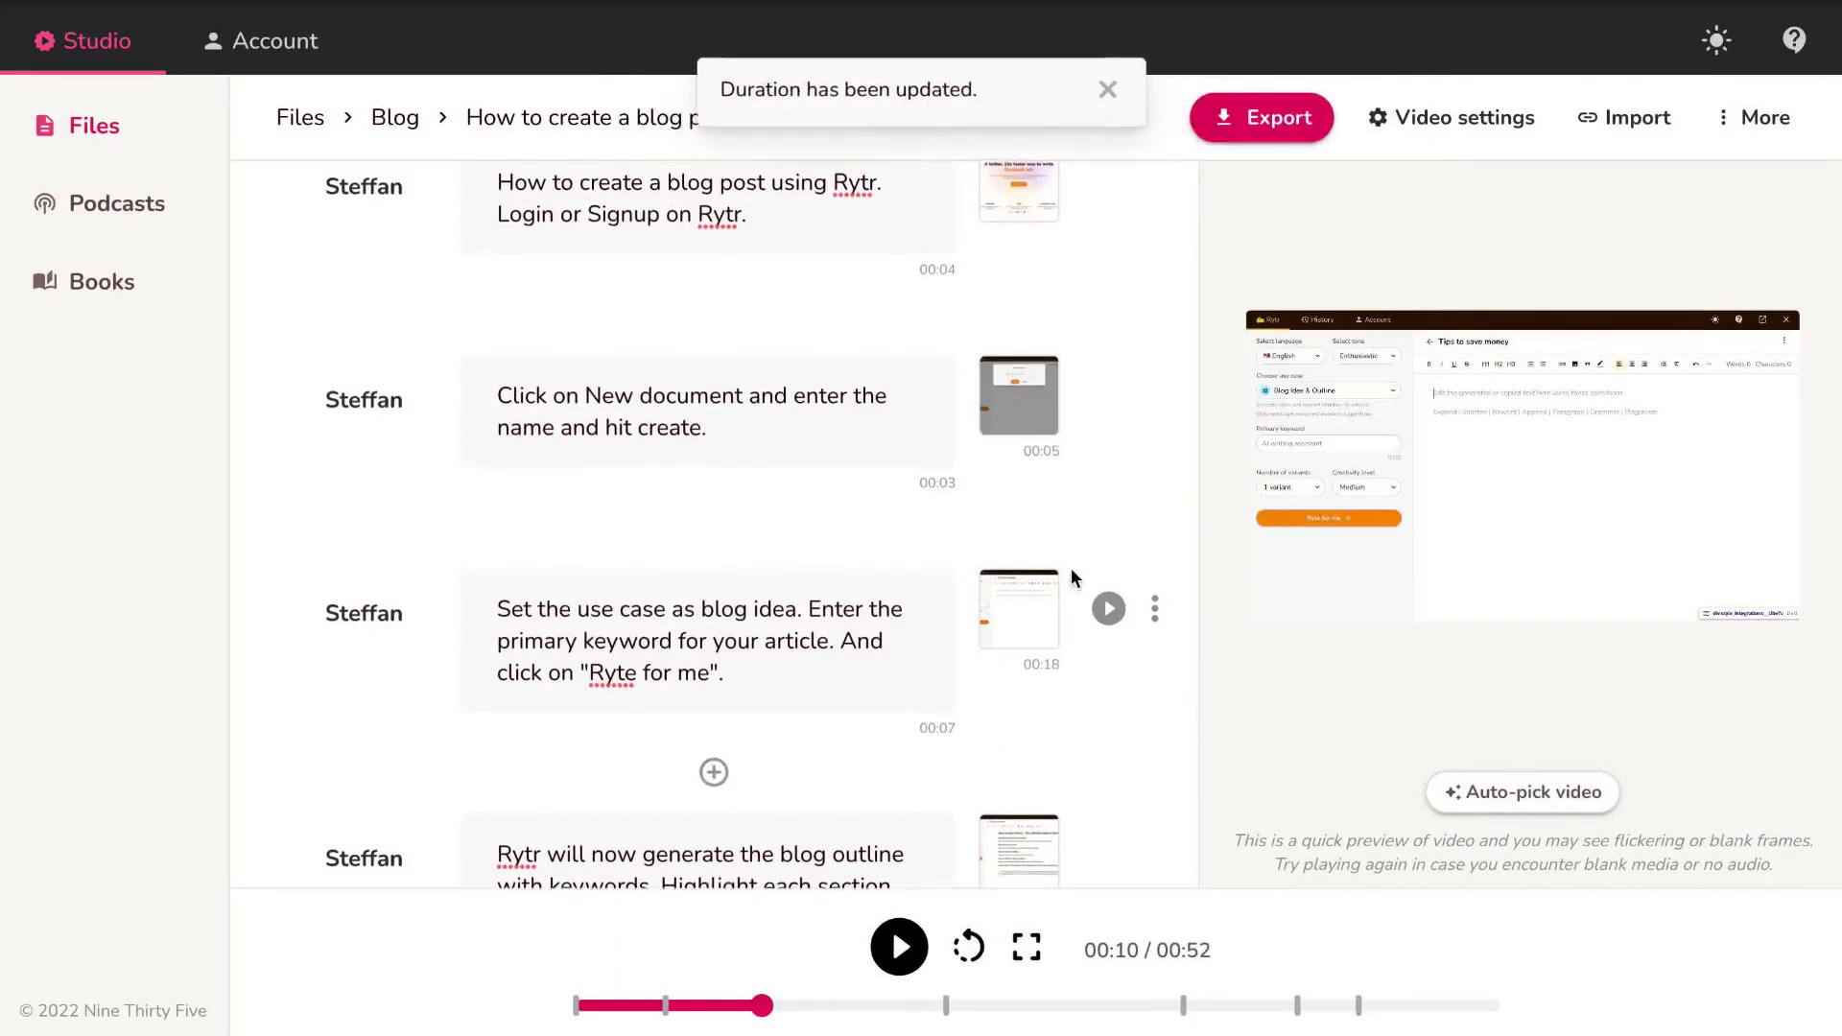
Step: Add a 0.5-second pause after "blog outline with keywords" in the fourth section's narration and play the preview
scroll(1071, 568, down, 3)
click(814, 566)
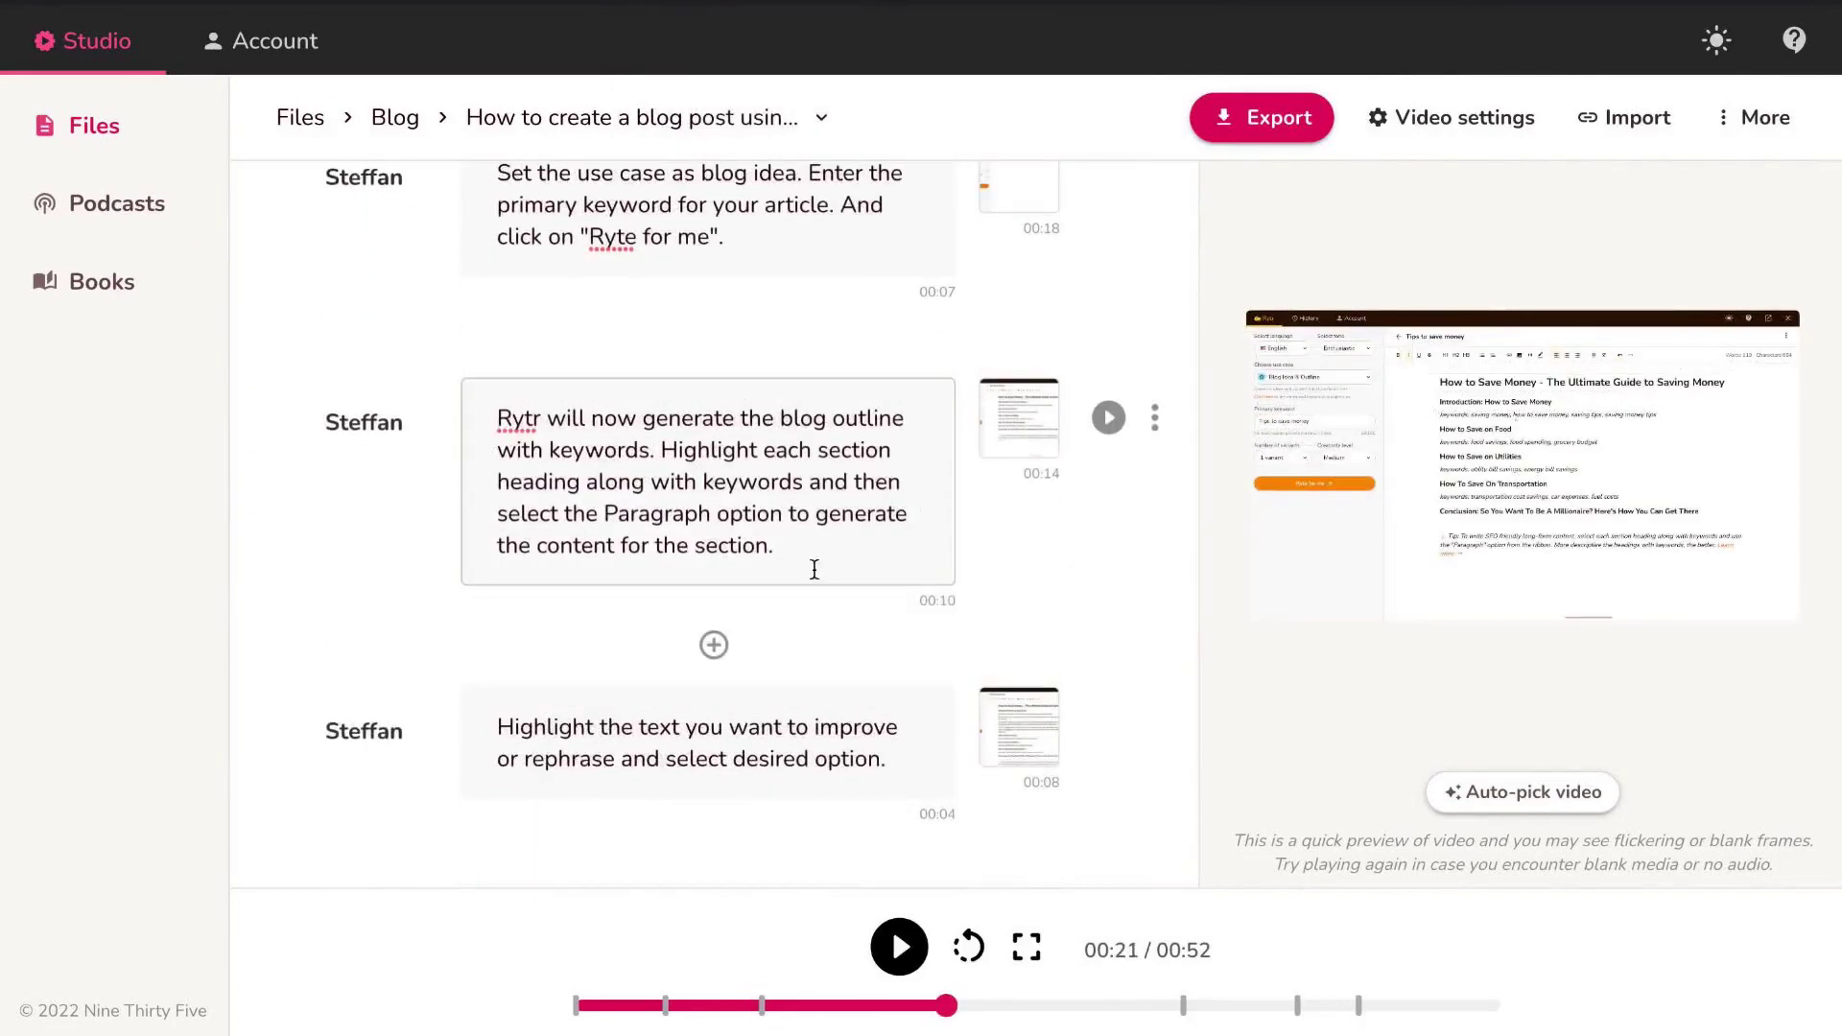
double_click(611, 447)
click(880, 403)
text(0.5)
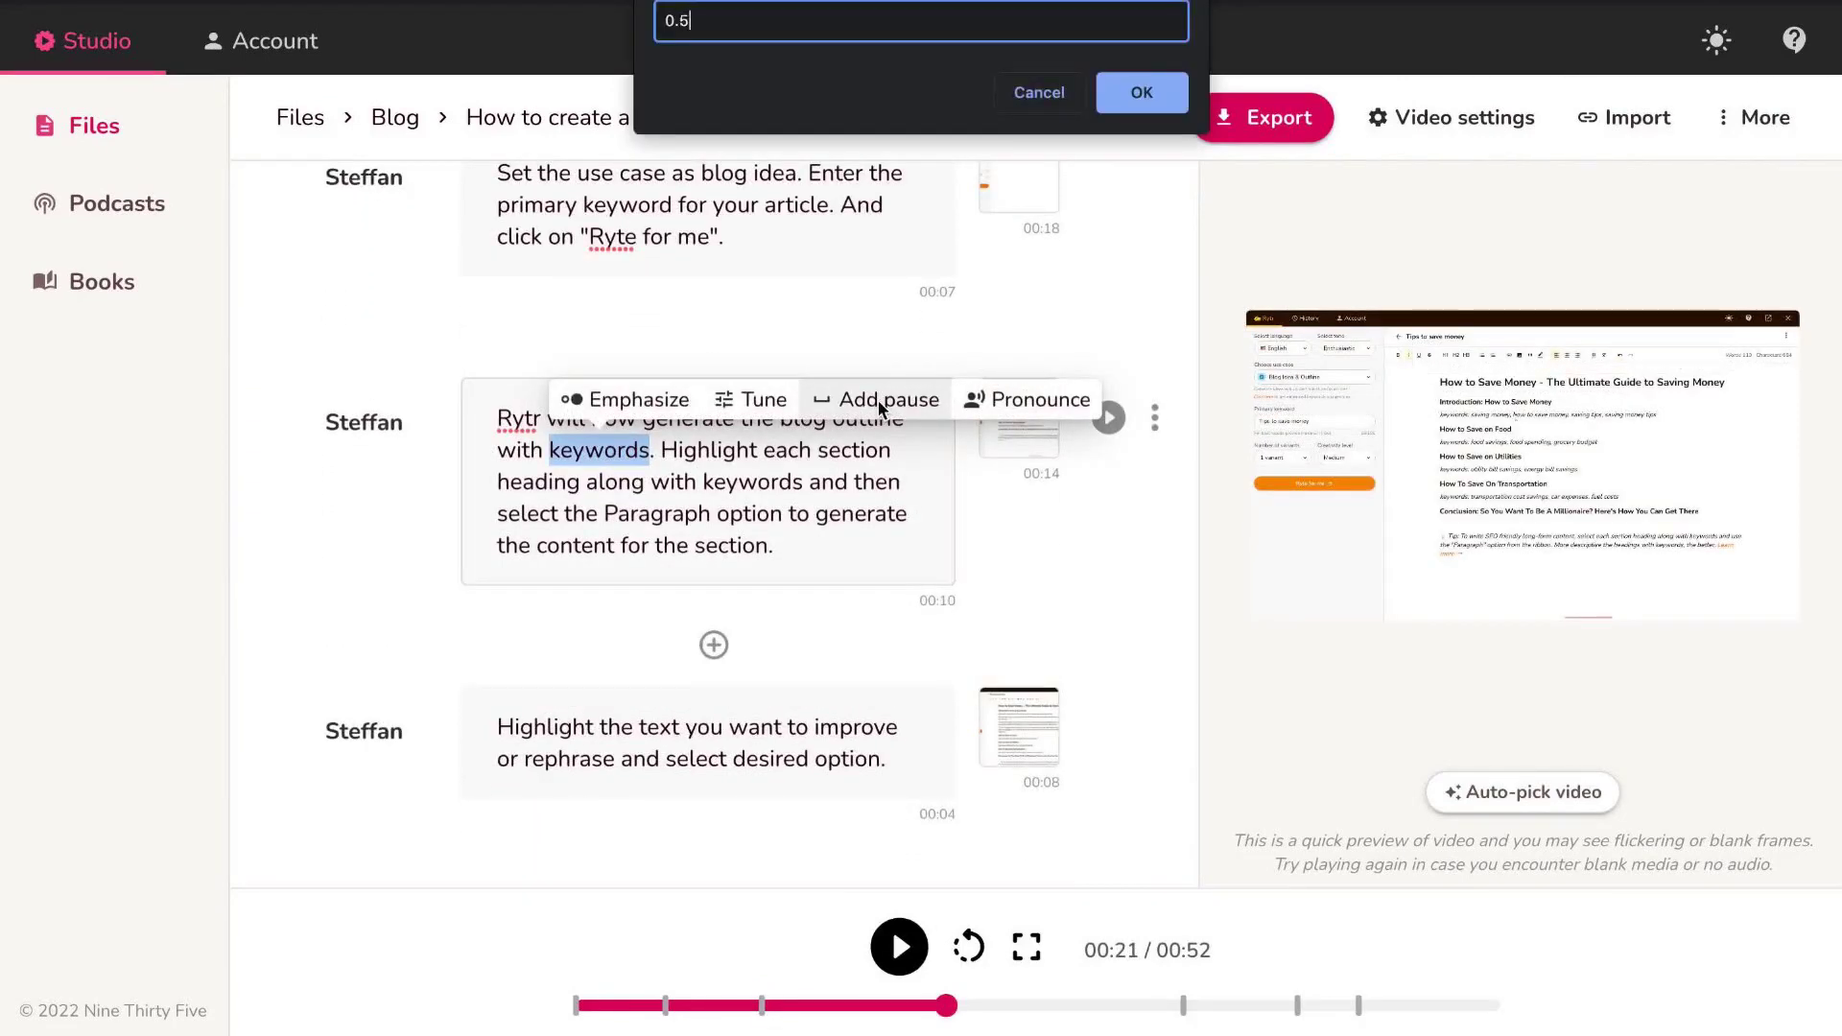
key(Return)
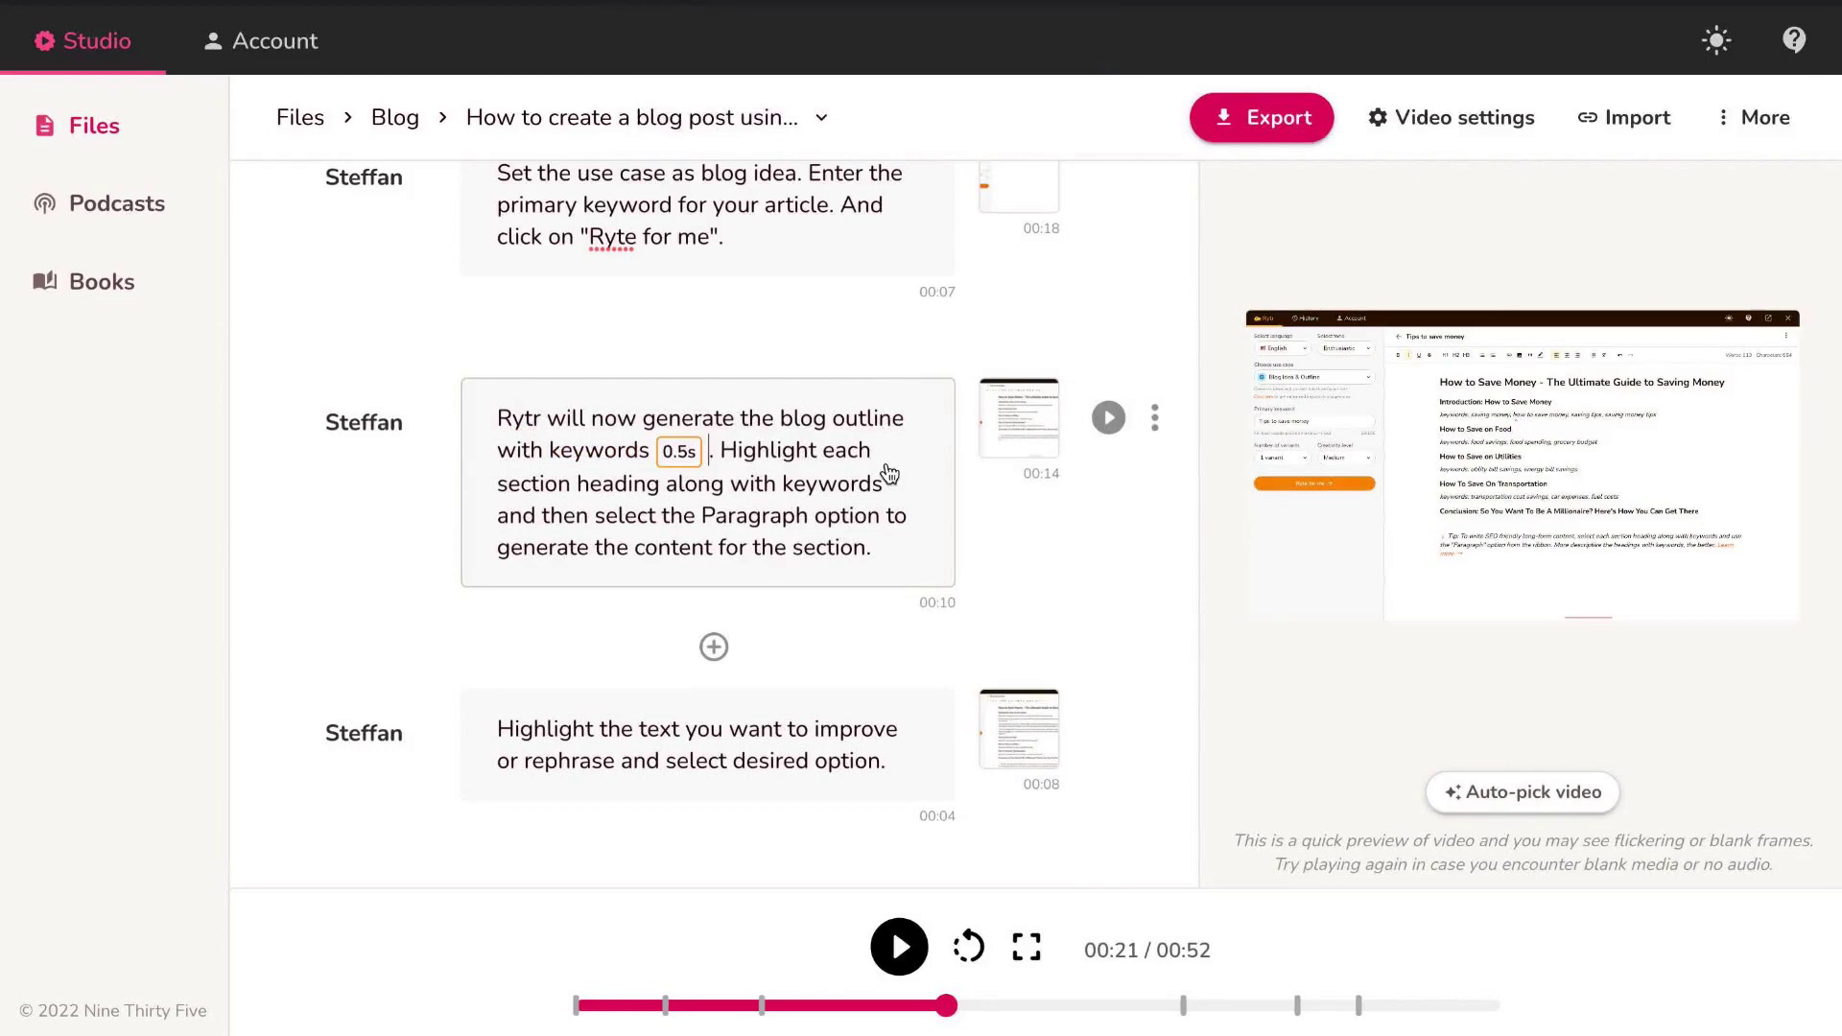
click(902, 948)
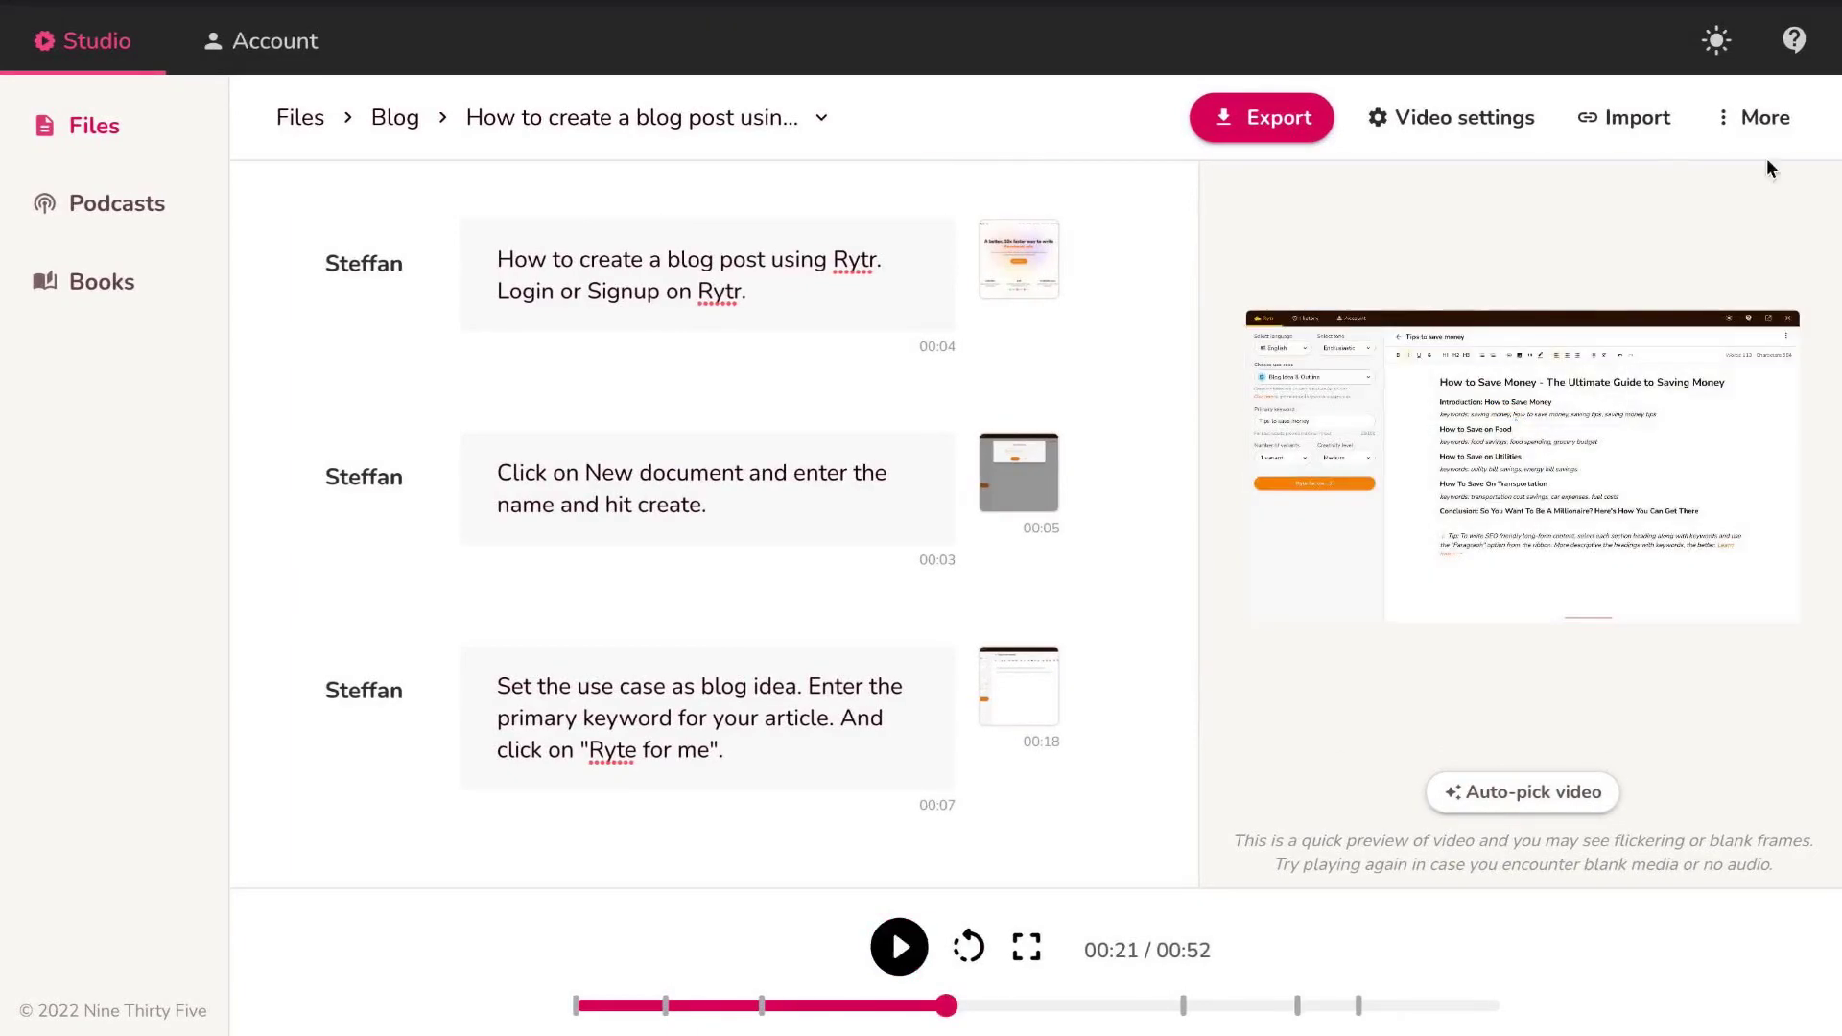
Step: Add the stock track "Sunshine life full version" as the video's background music and save it
click(1756, 117)
click(1717, 179)
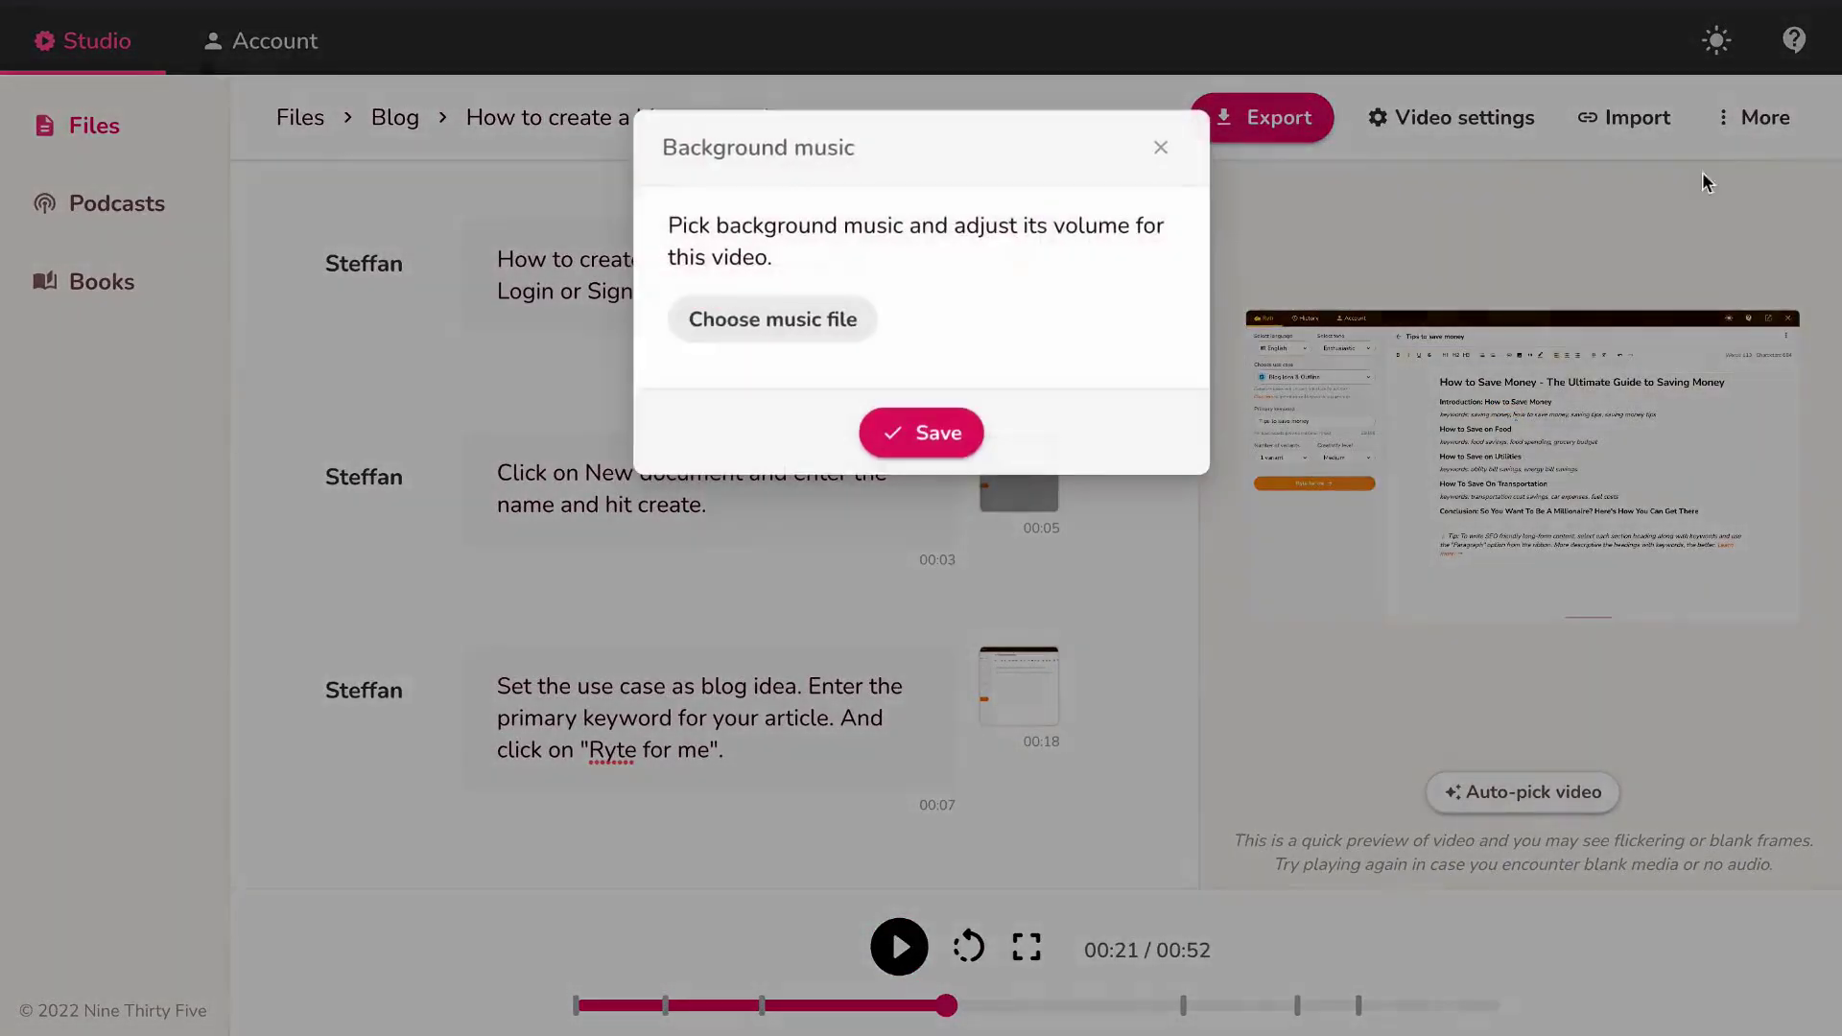
click(781, 316)
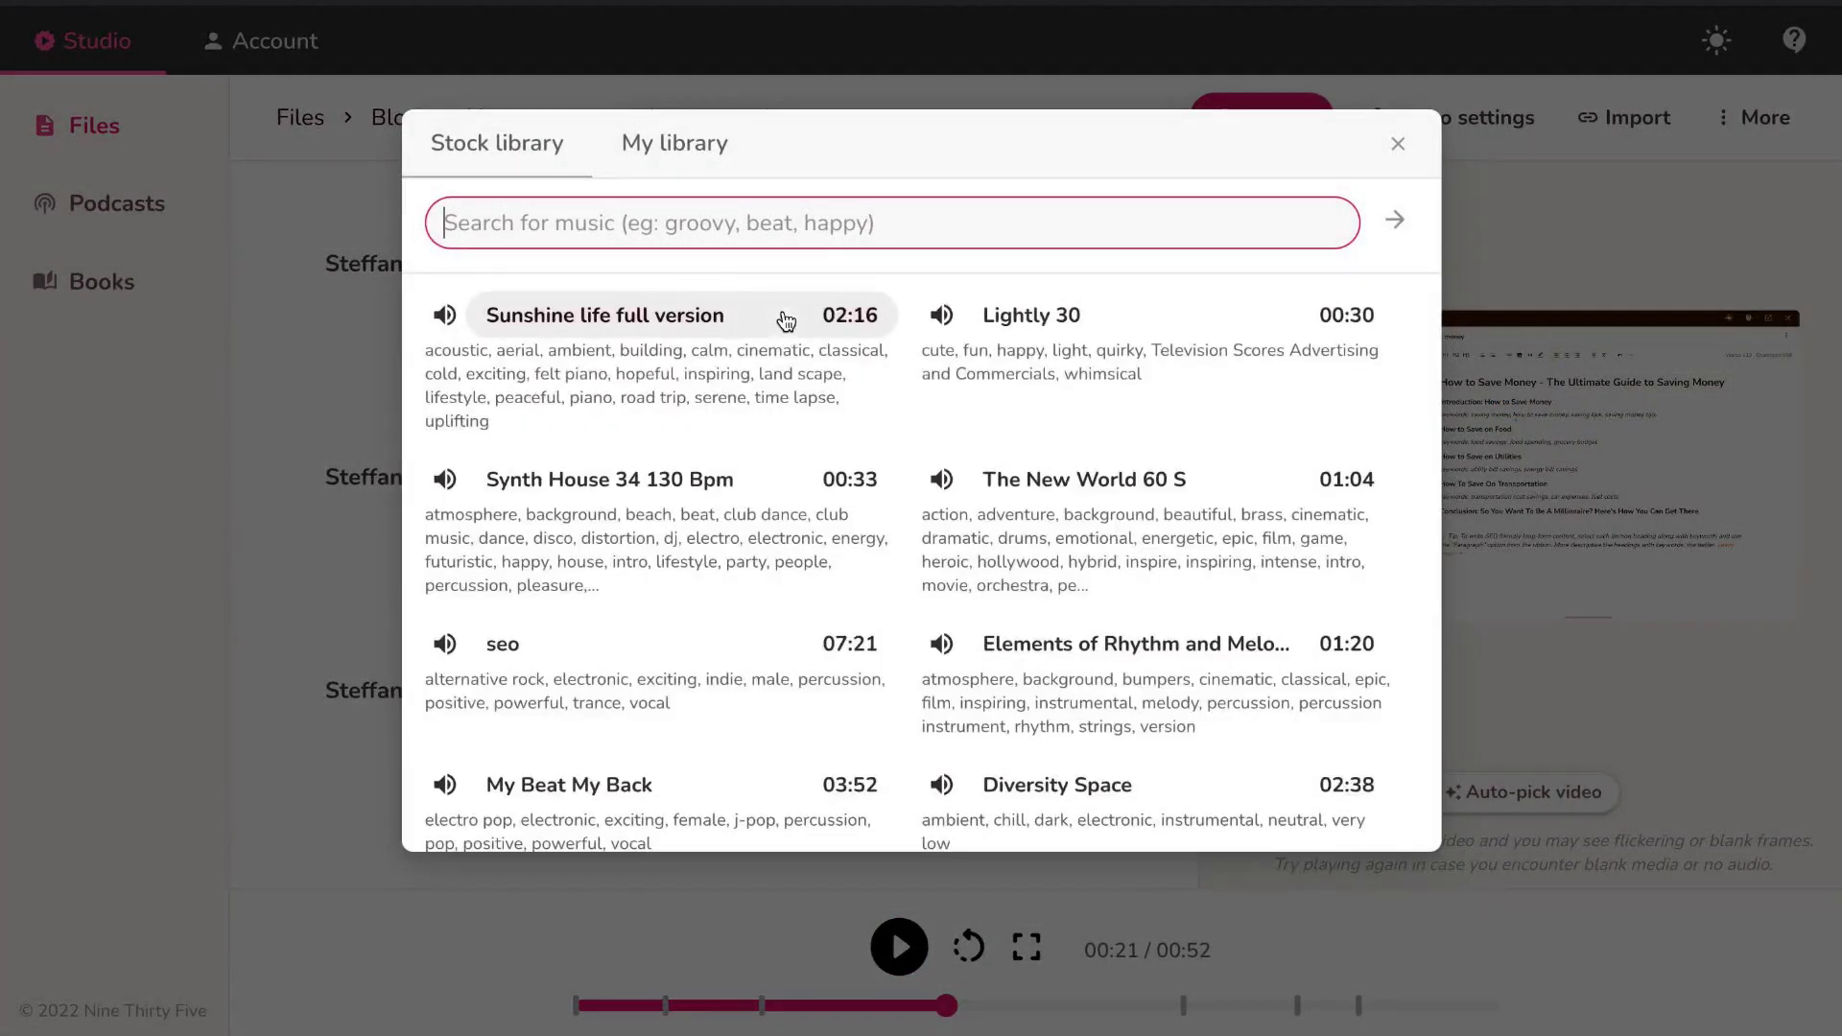
click(700, 317)
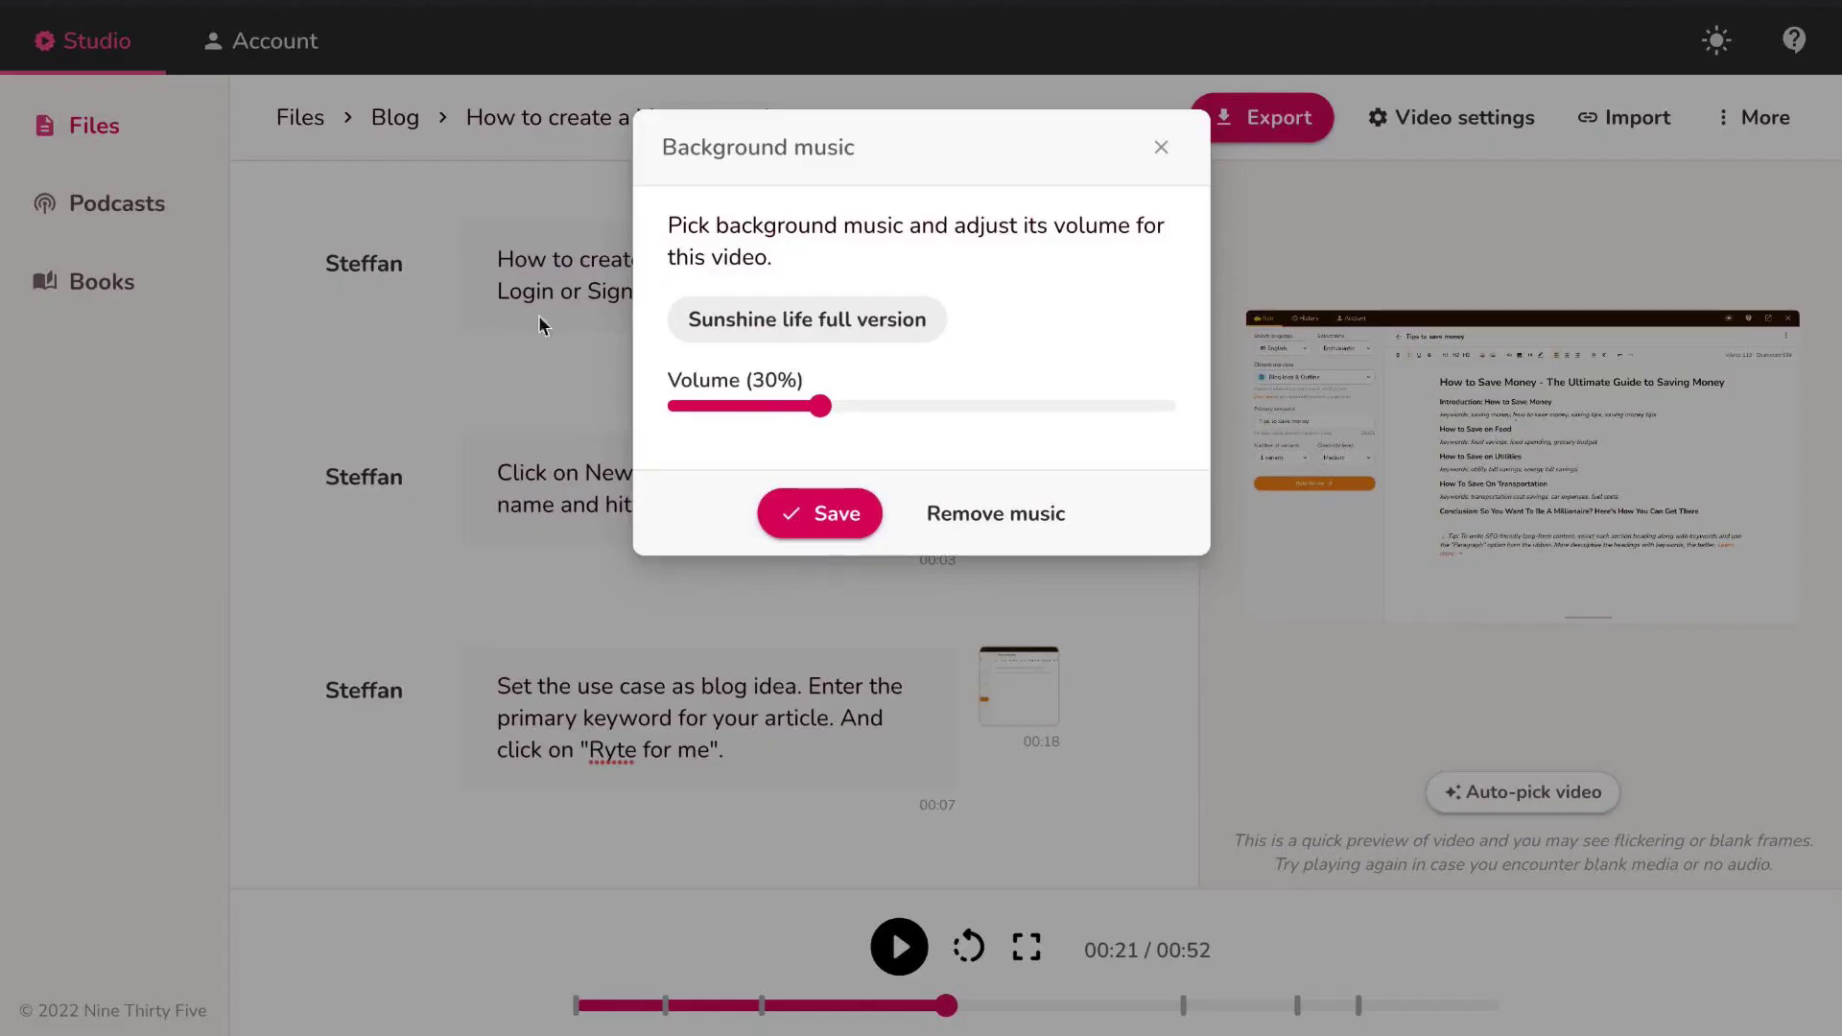
click(802, 509)
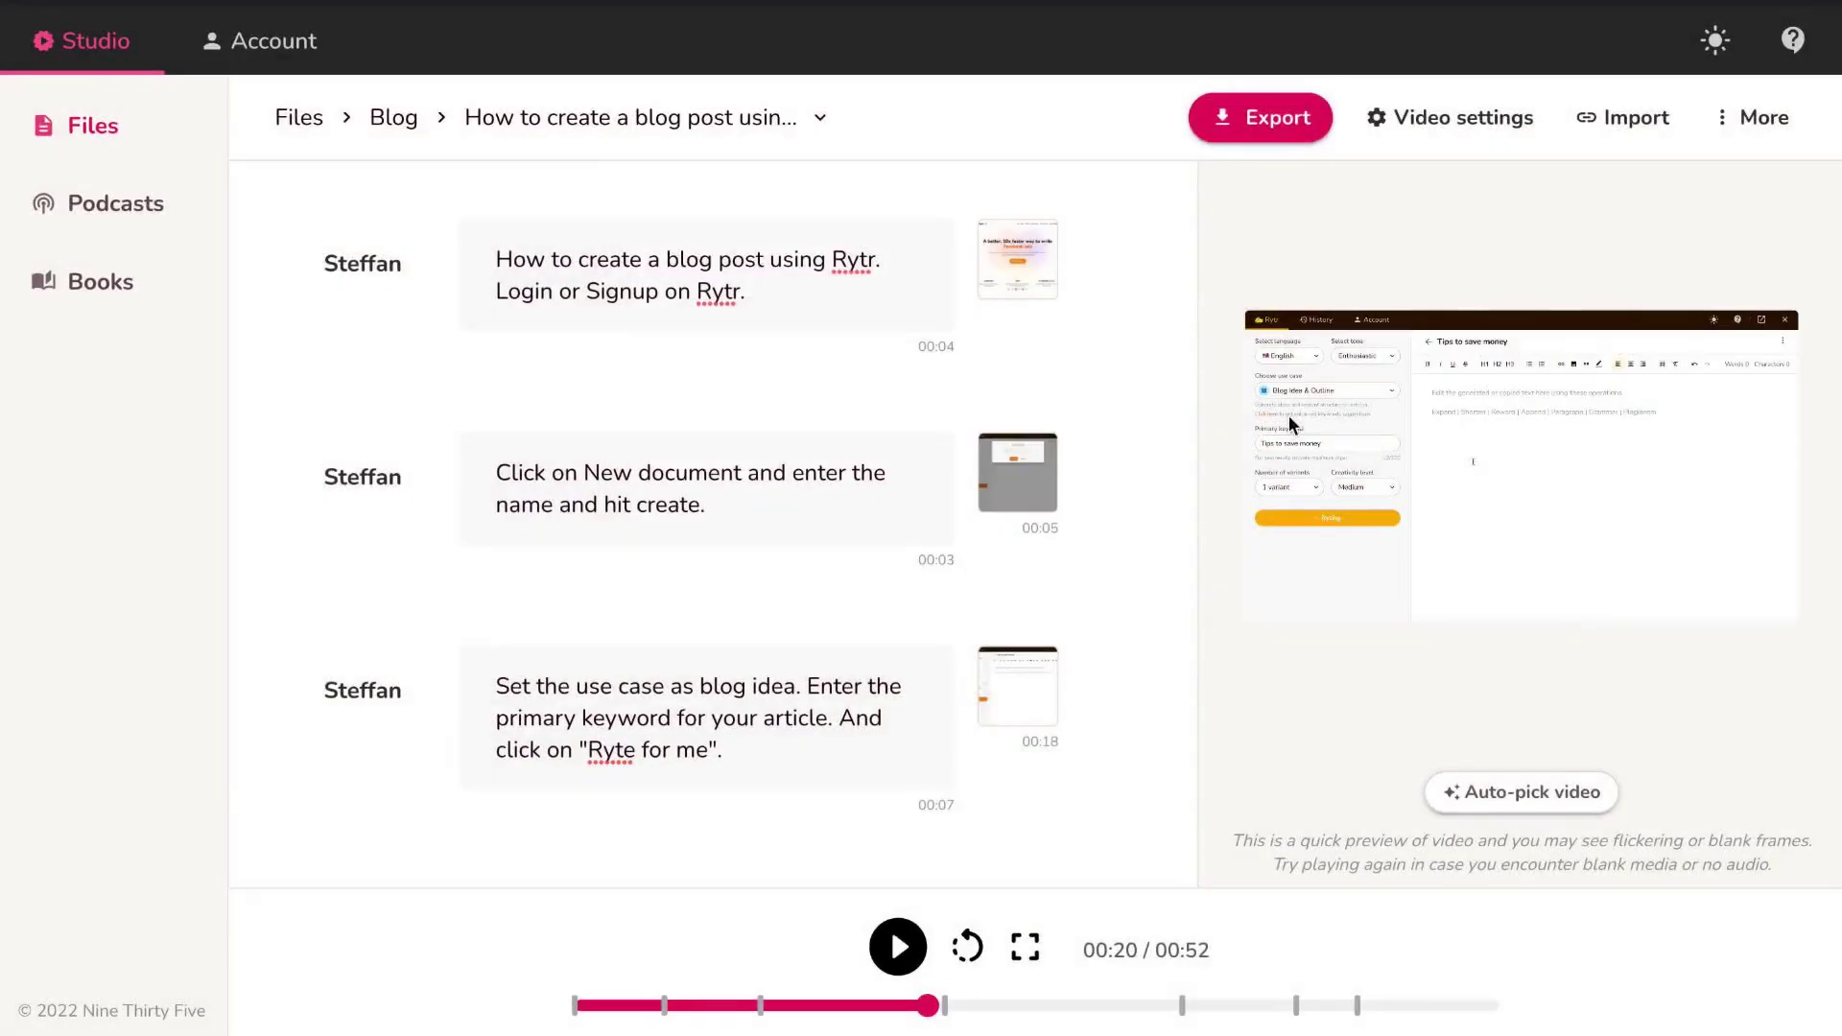
Step: Export the video and dismiss the export progress dialog
click(1273, 122)
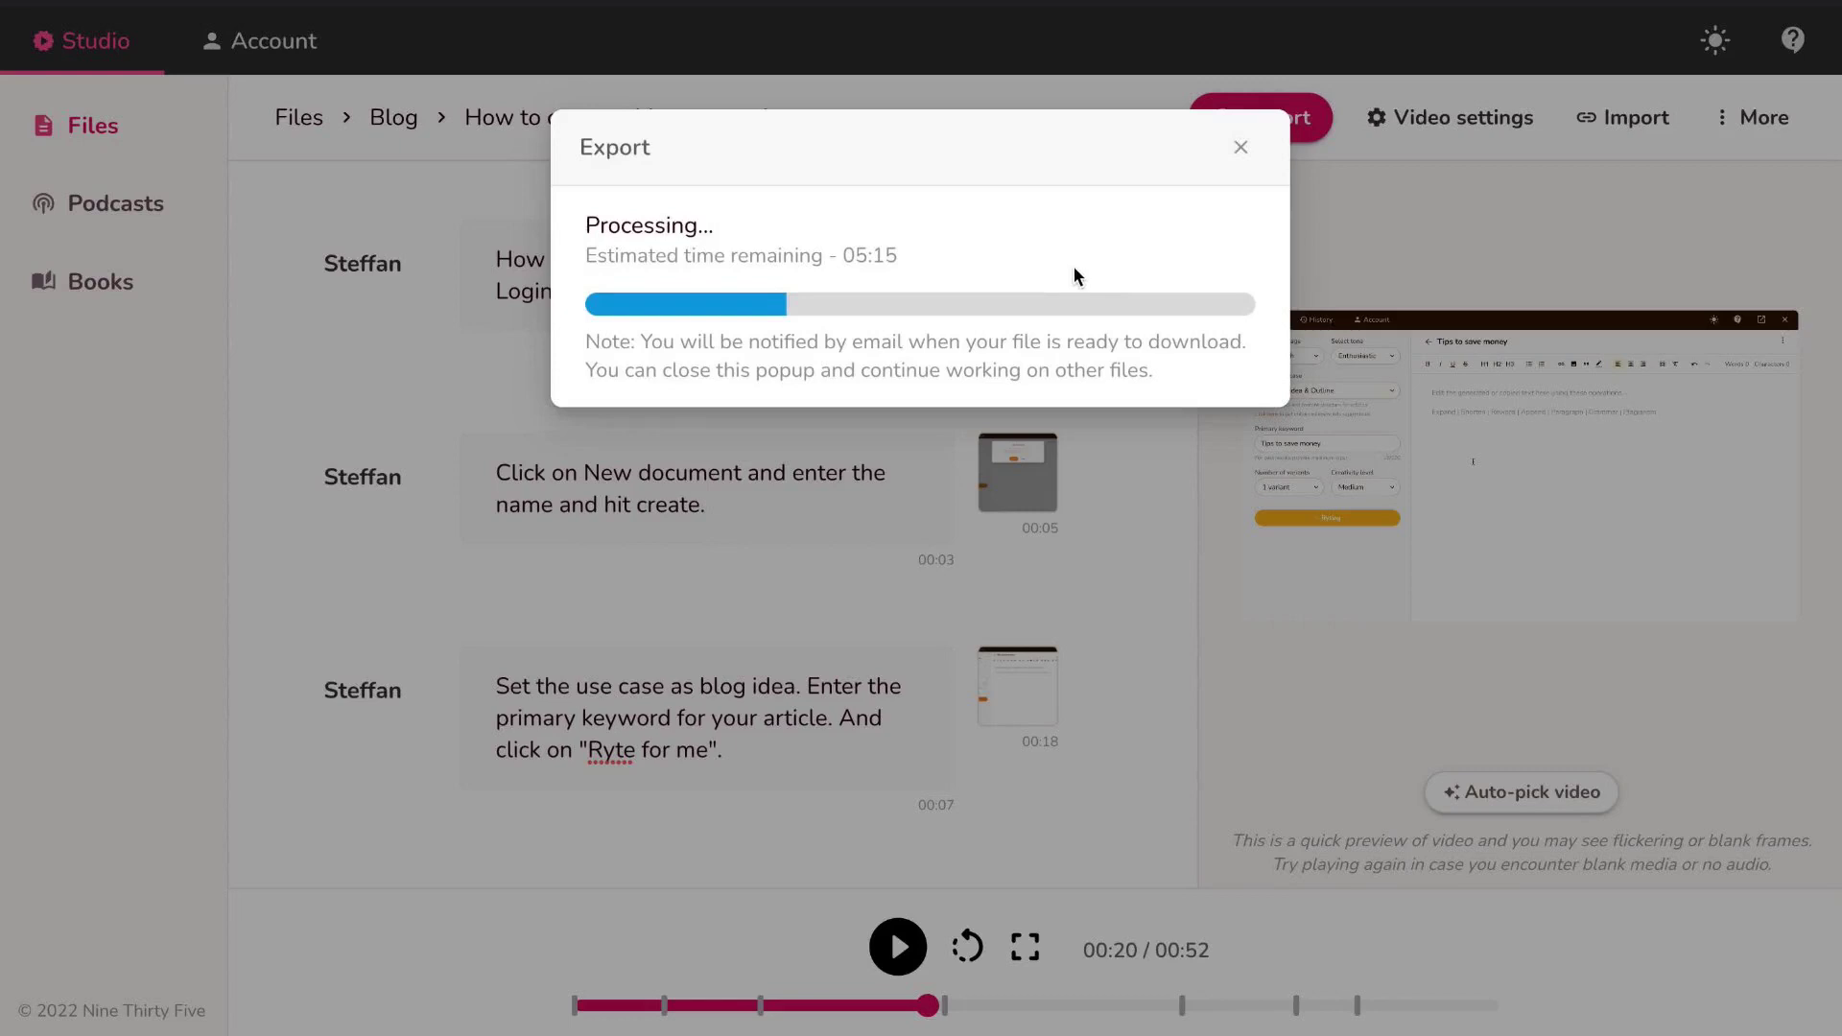
key(Escape)
Step: Translate the whole video script into Spanish and look through the translated sections
click(1755, 119)
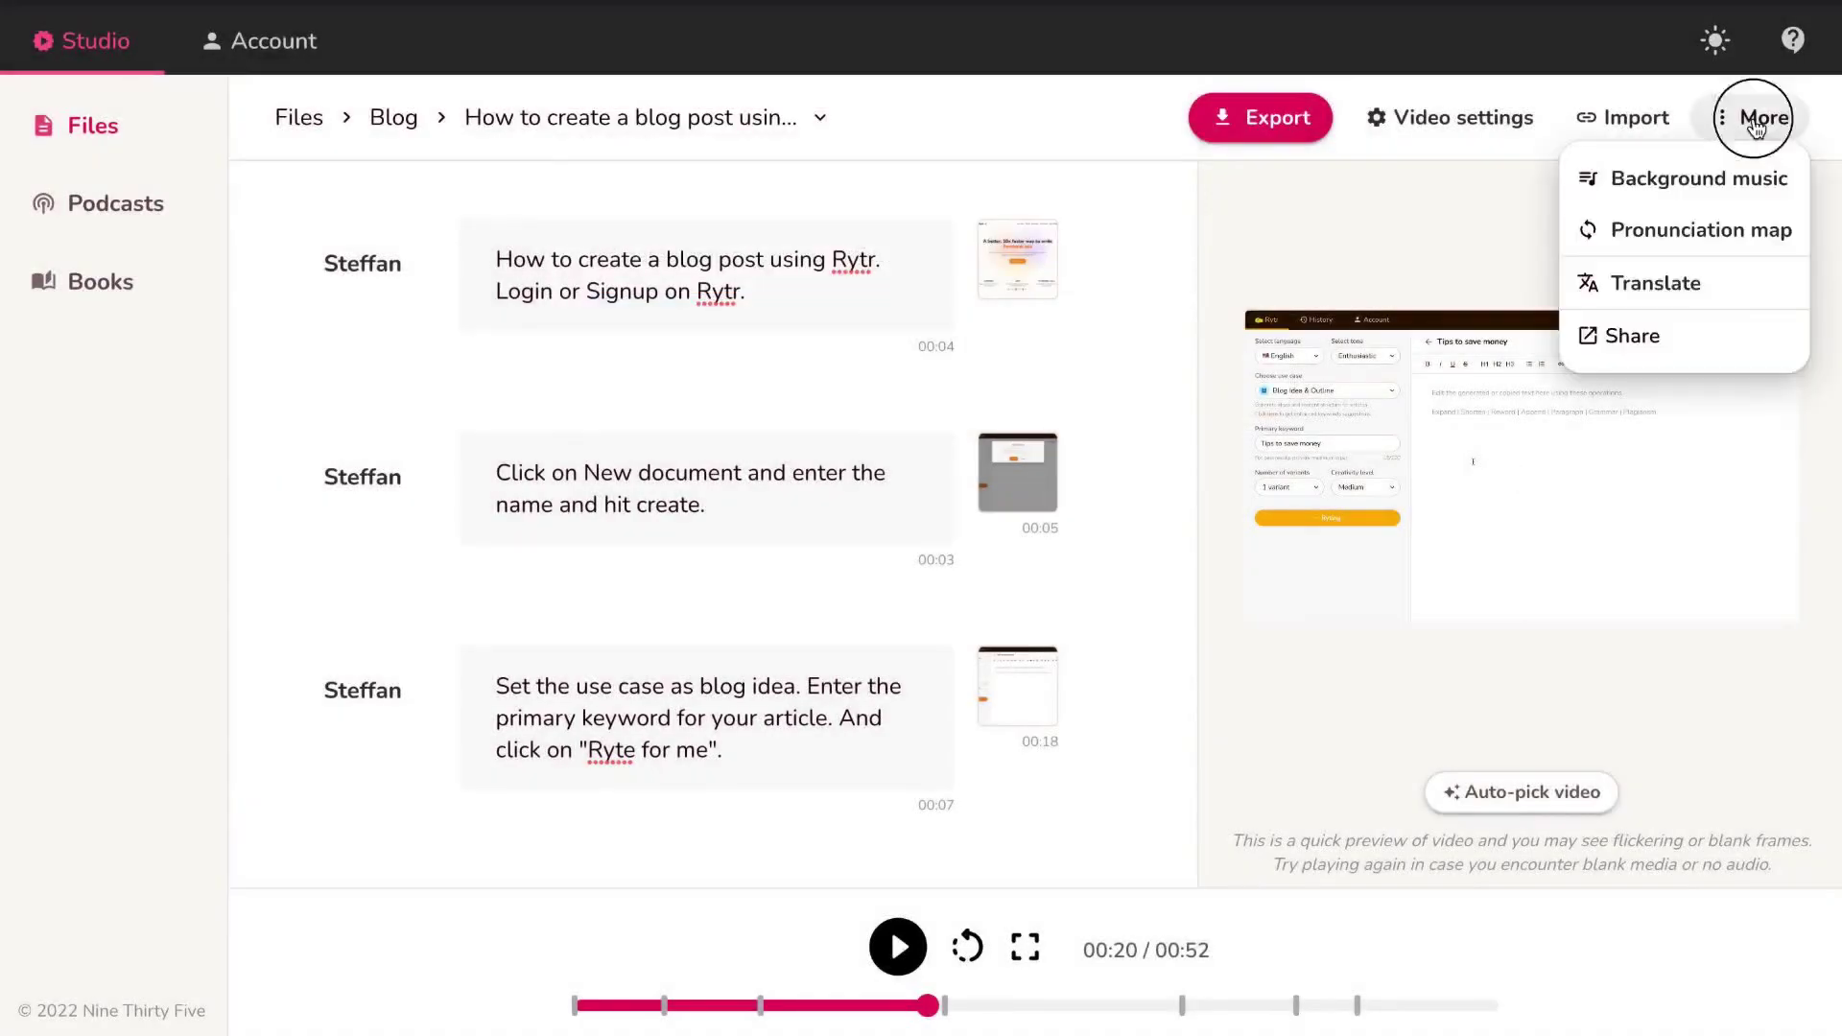
click(1698, 293)
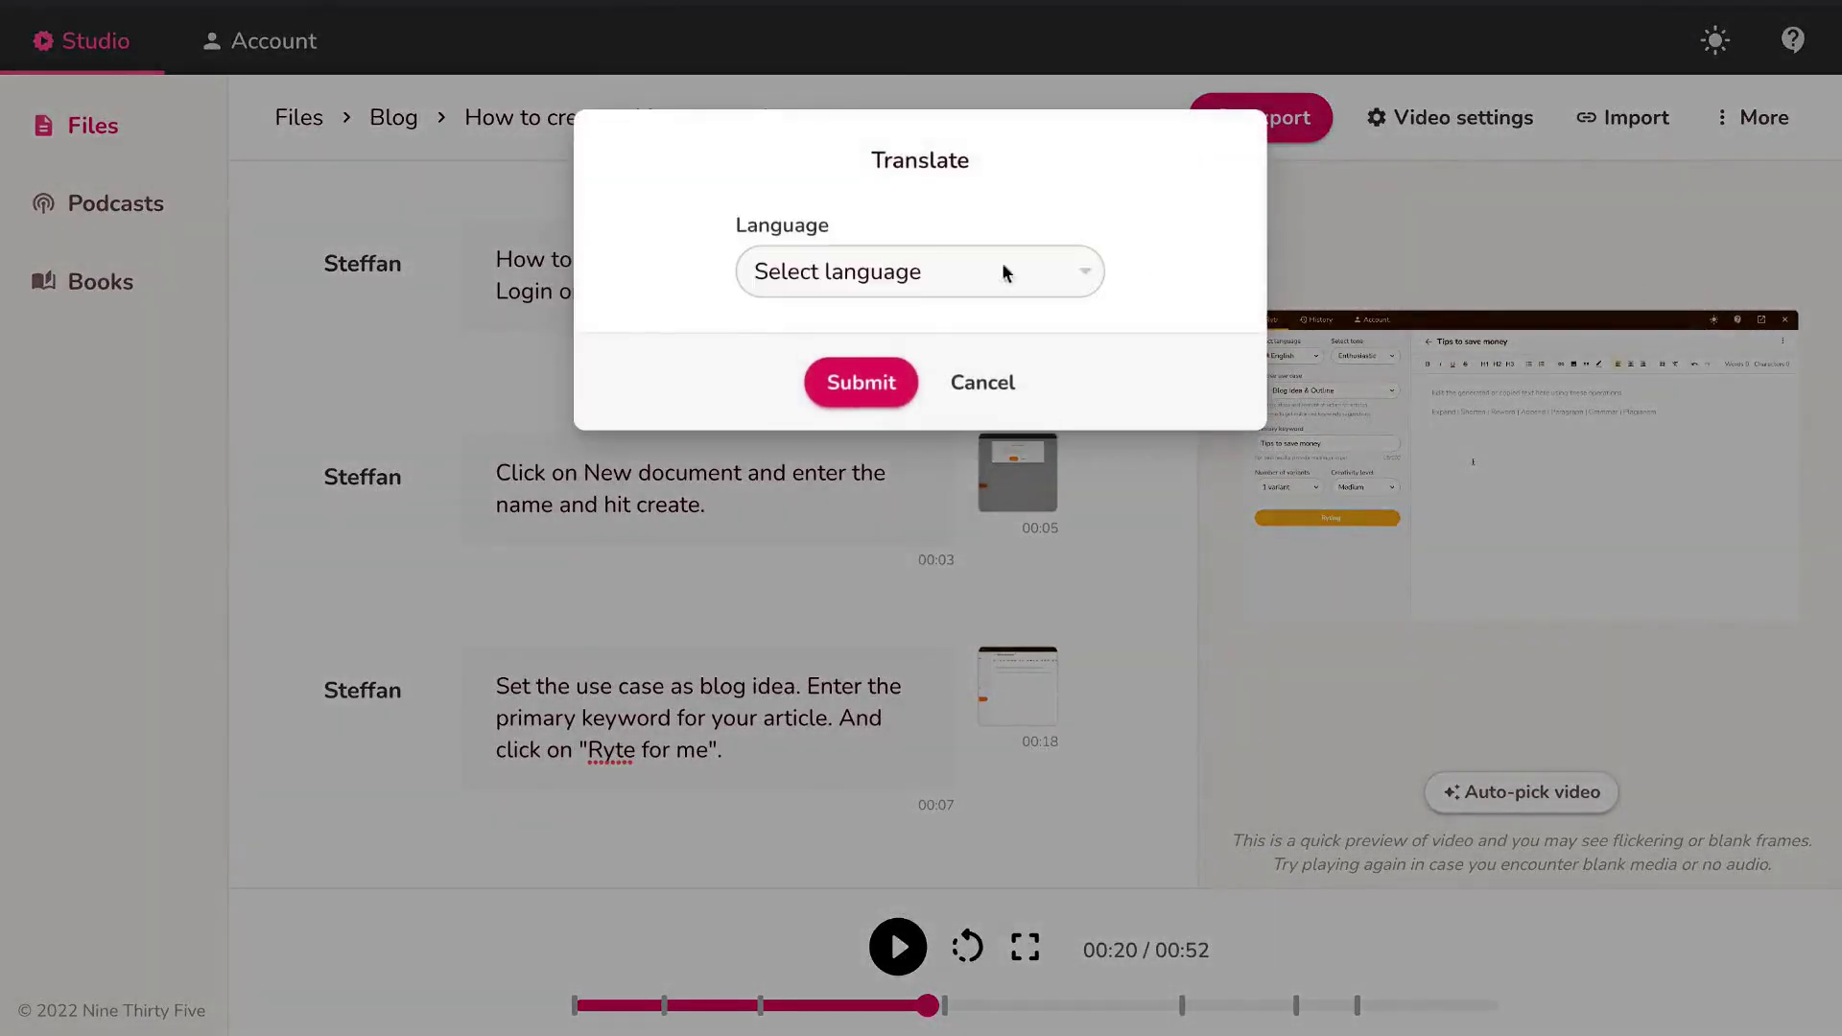
click(923, 269)
scroll(906, 520, down, 15)
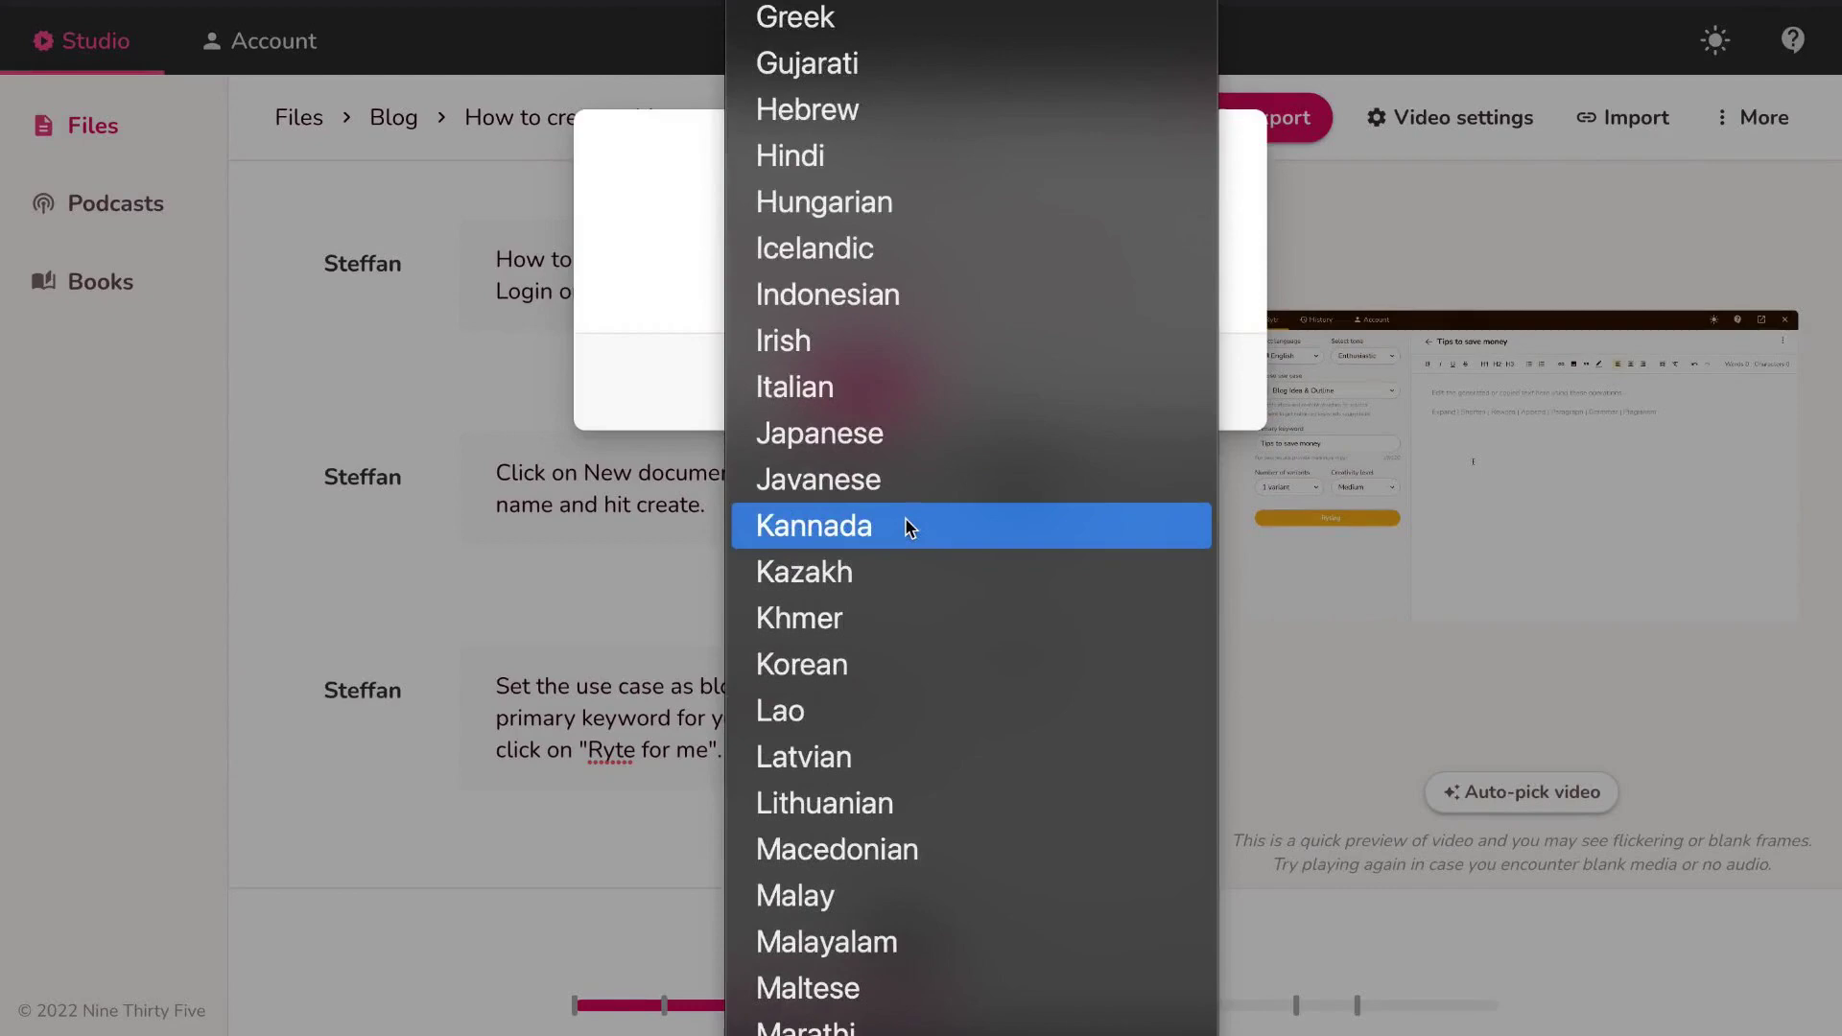
scroll(906, 526, down, 6)
scroll(906, 525, down, 13)
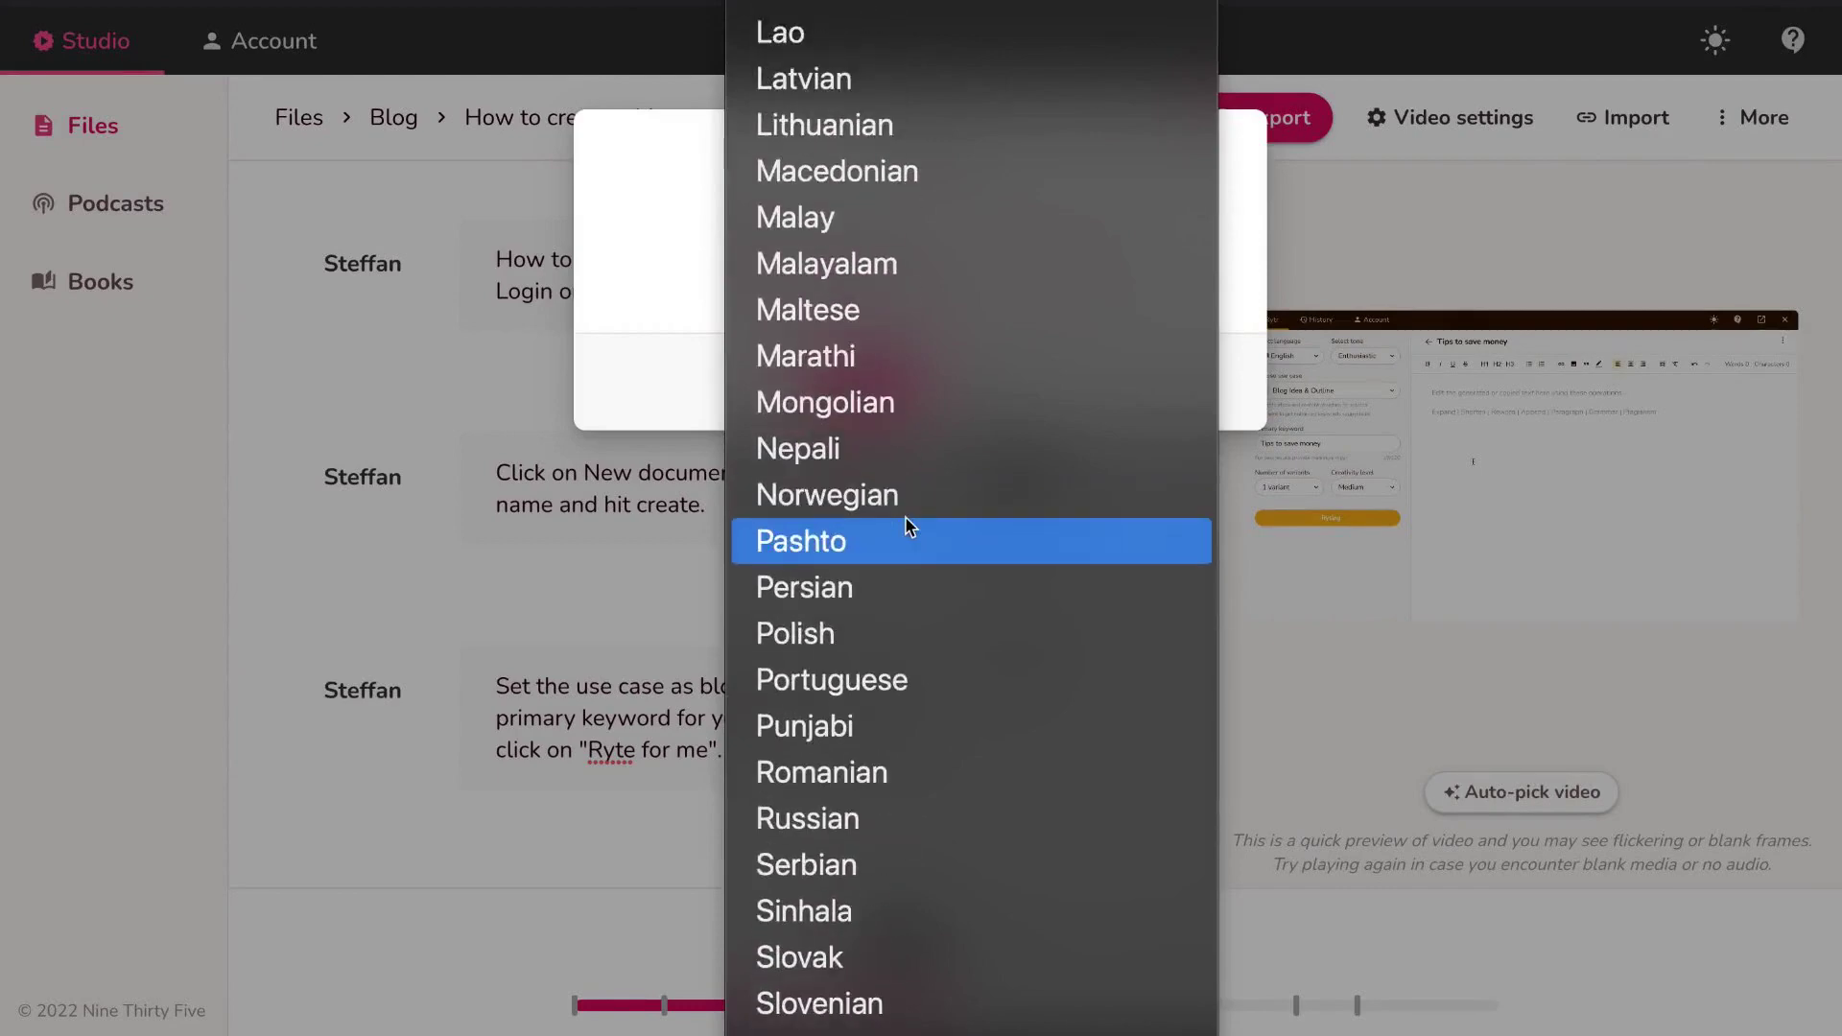
click(890, 610)
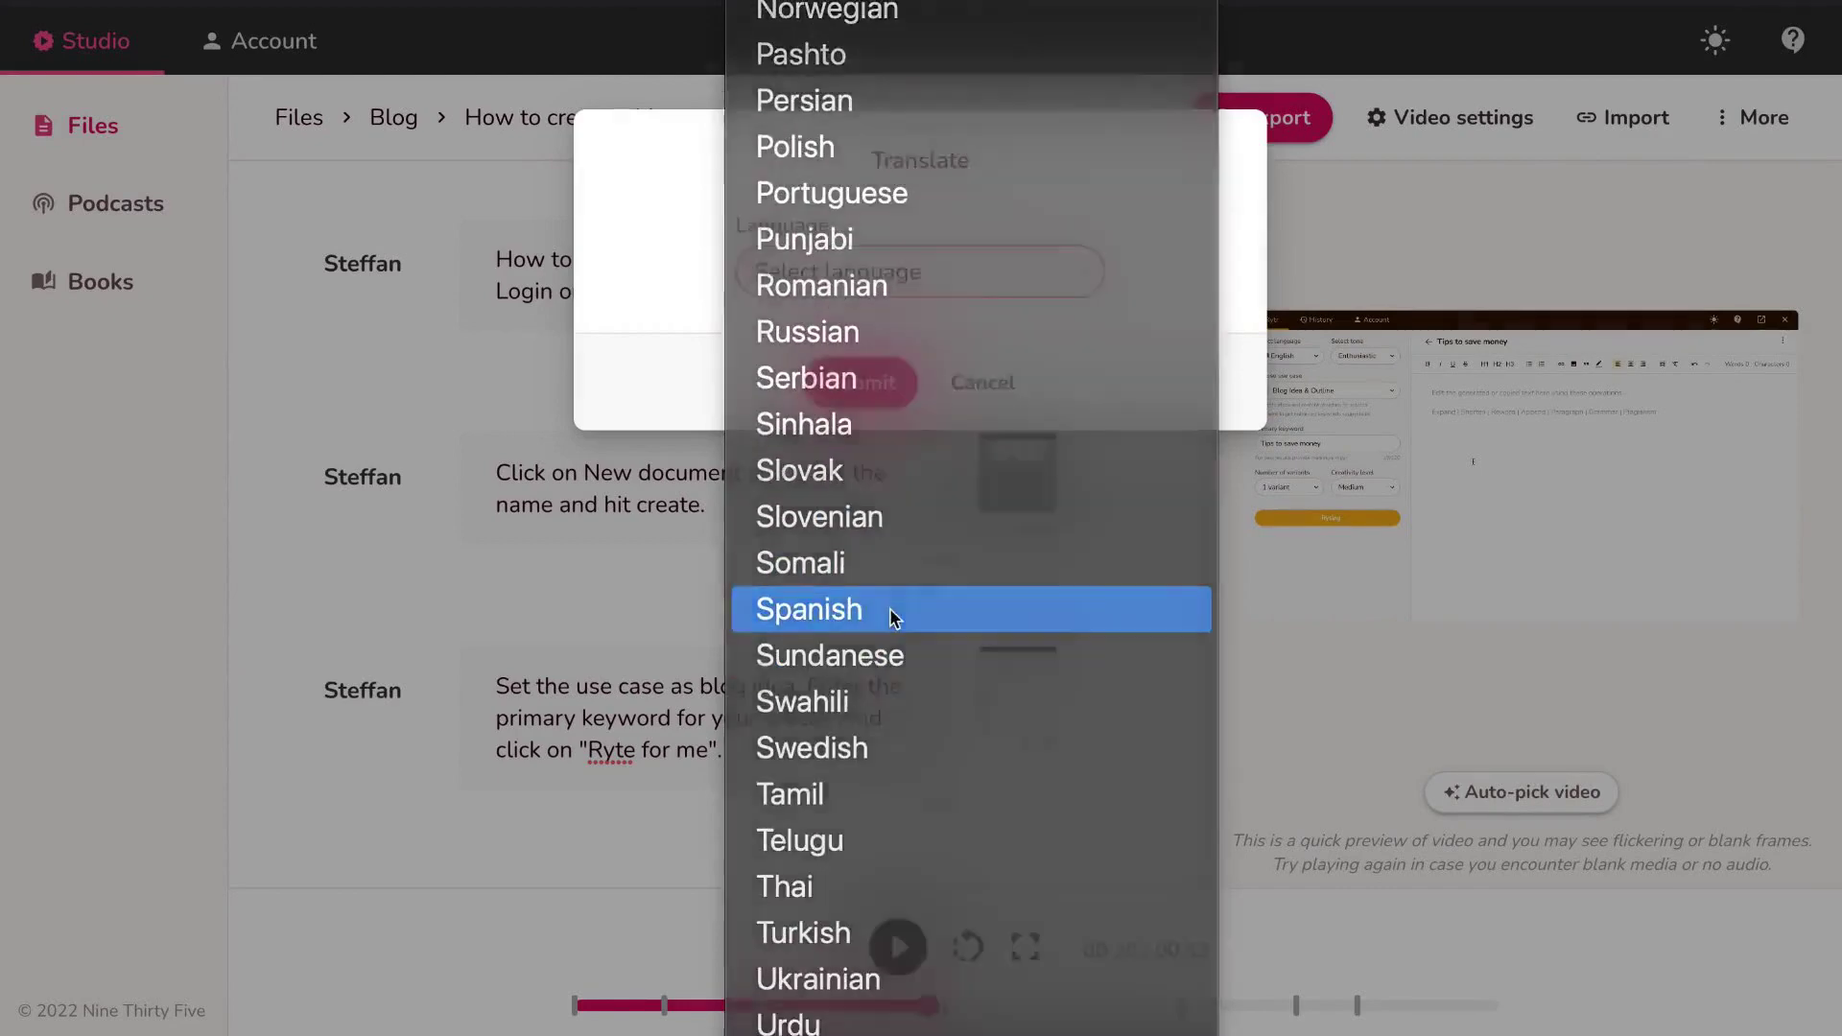
click(871, 401)
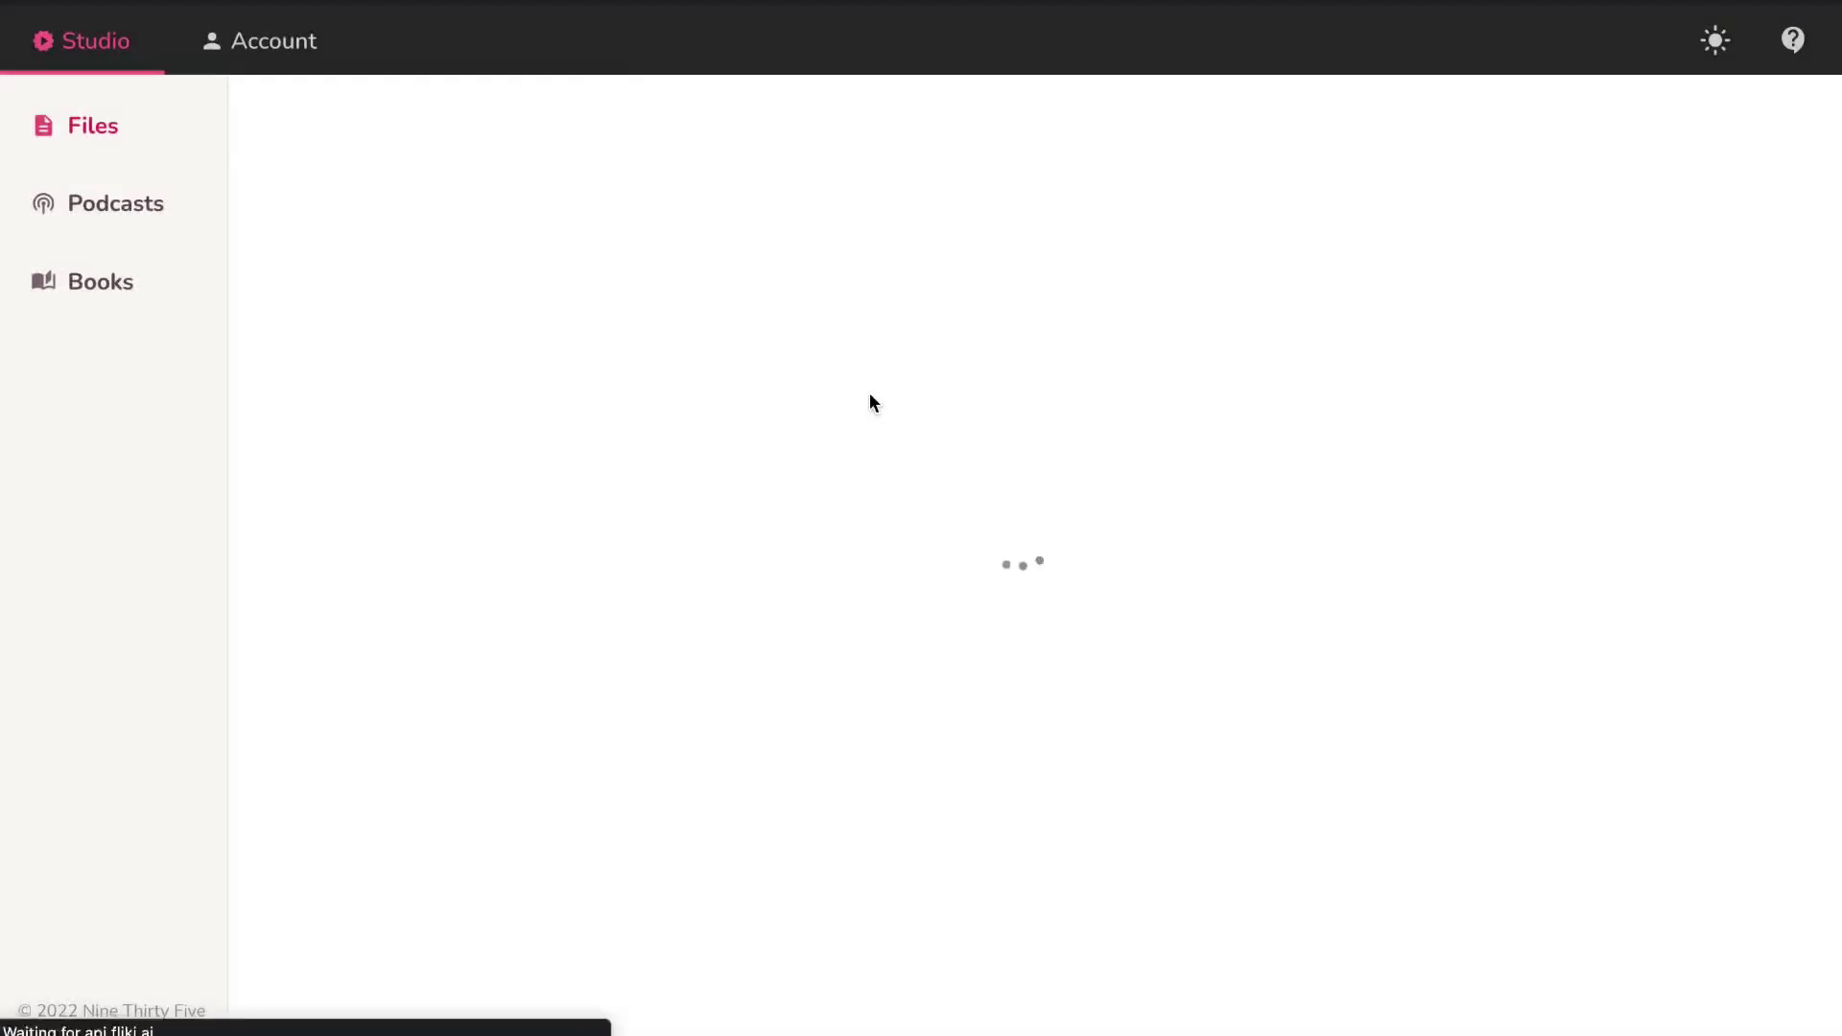
scroll(869, 394, down, 6)
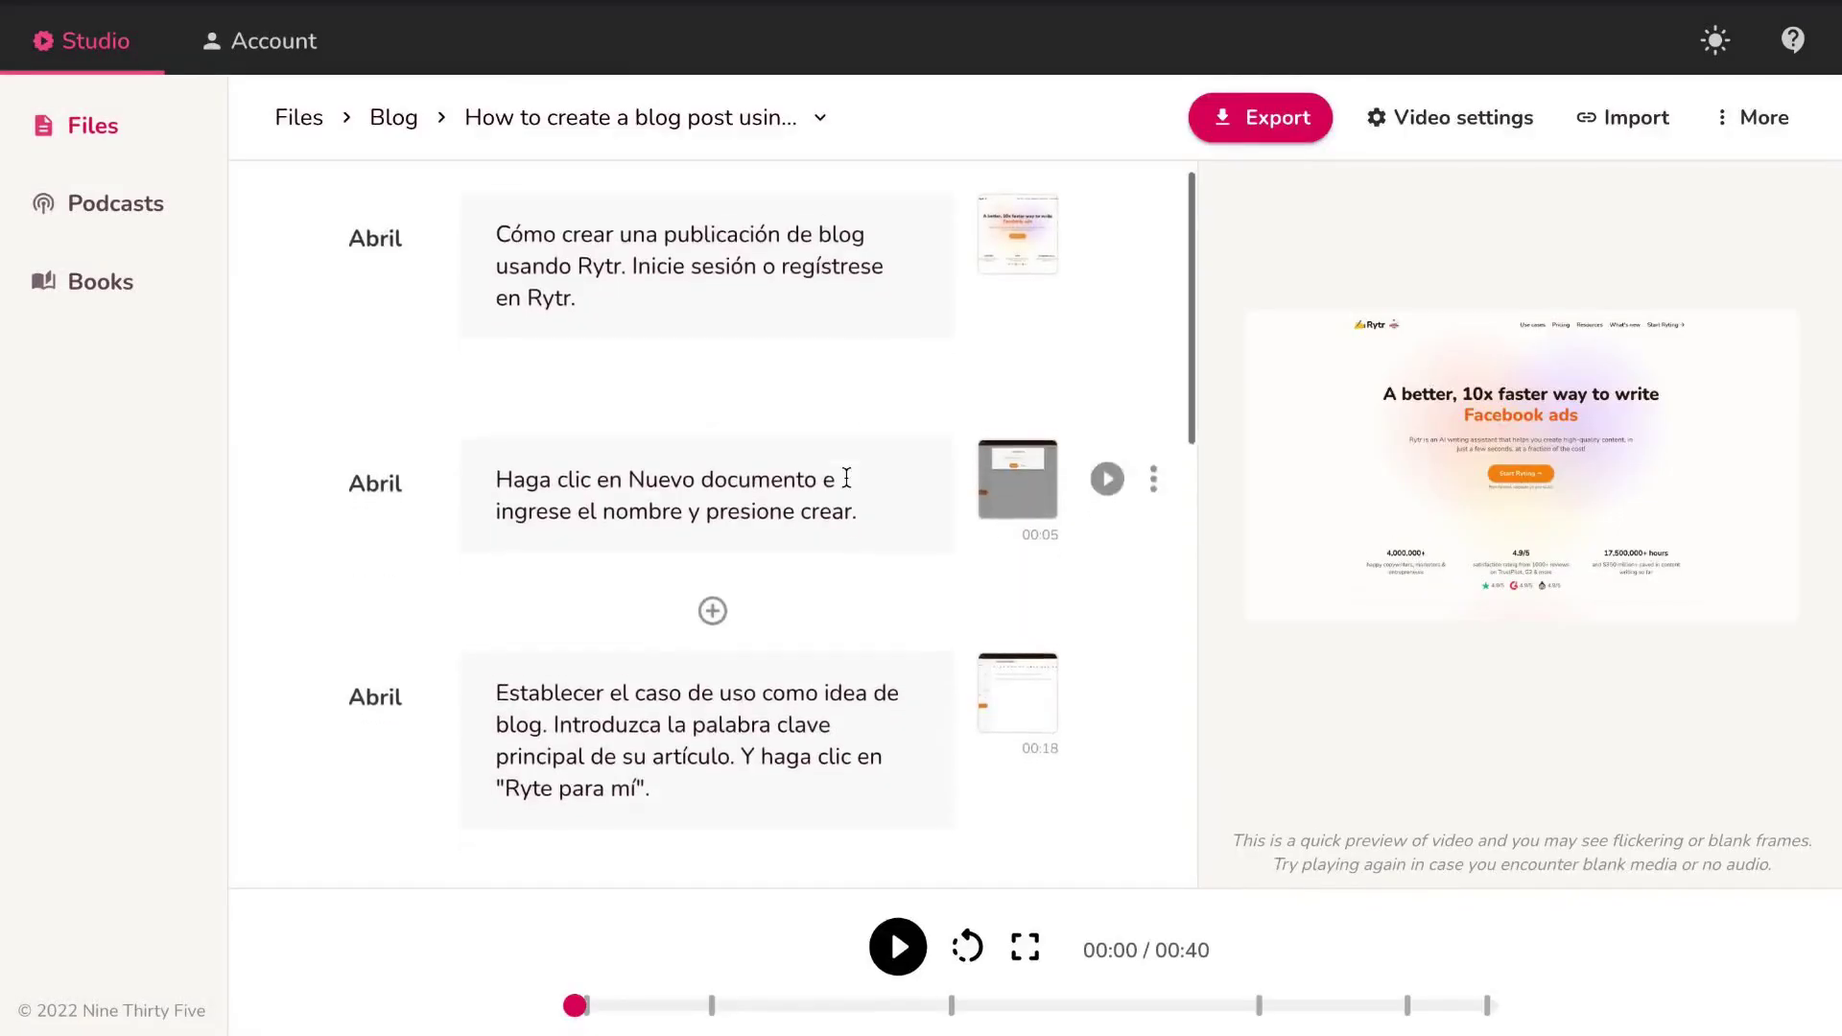
scroll(844, 476, down, 2)
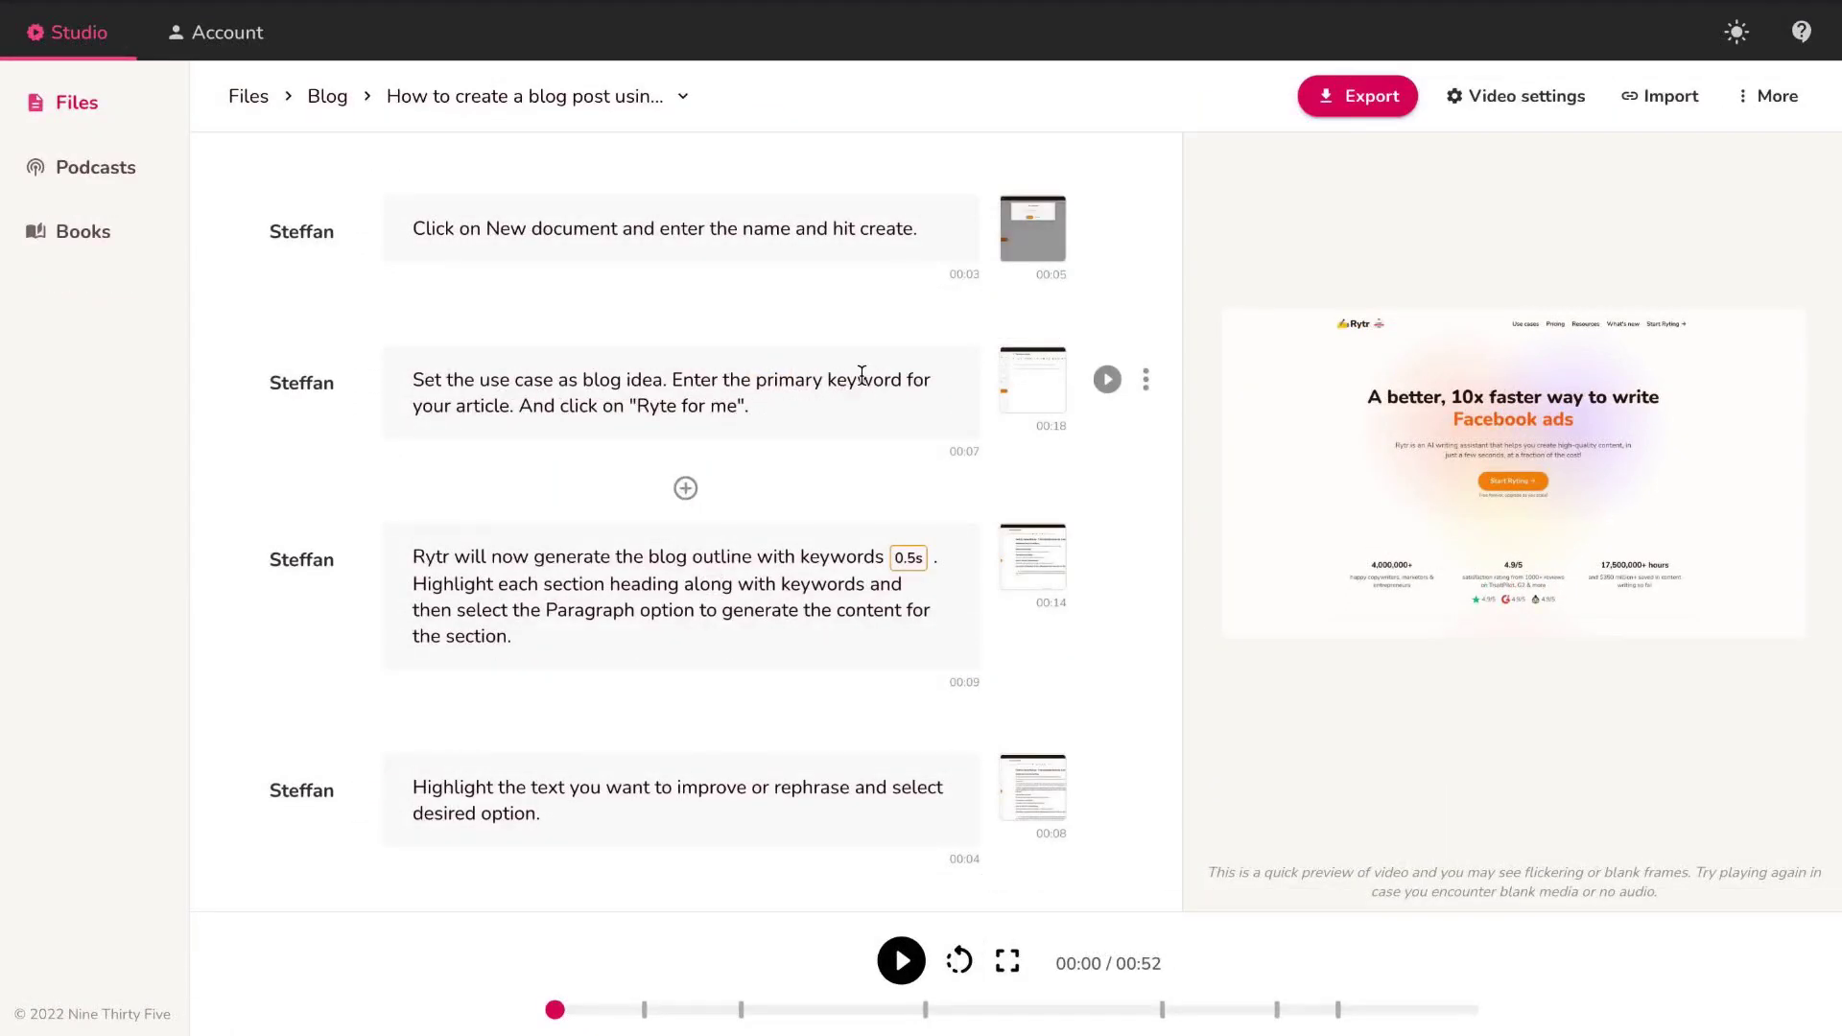
Step: In the English version's use case section, replace "keyword" with "word" and swap the visual for the previously uploaded clip 4-n.mp4
double_click(853, 377)
text(word)
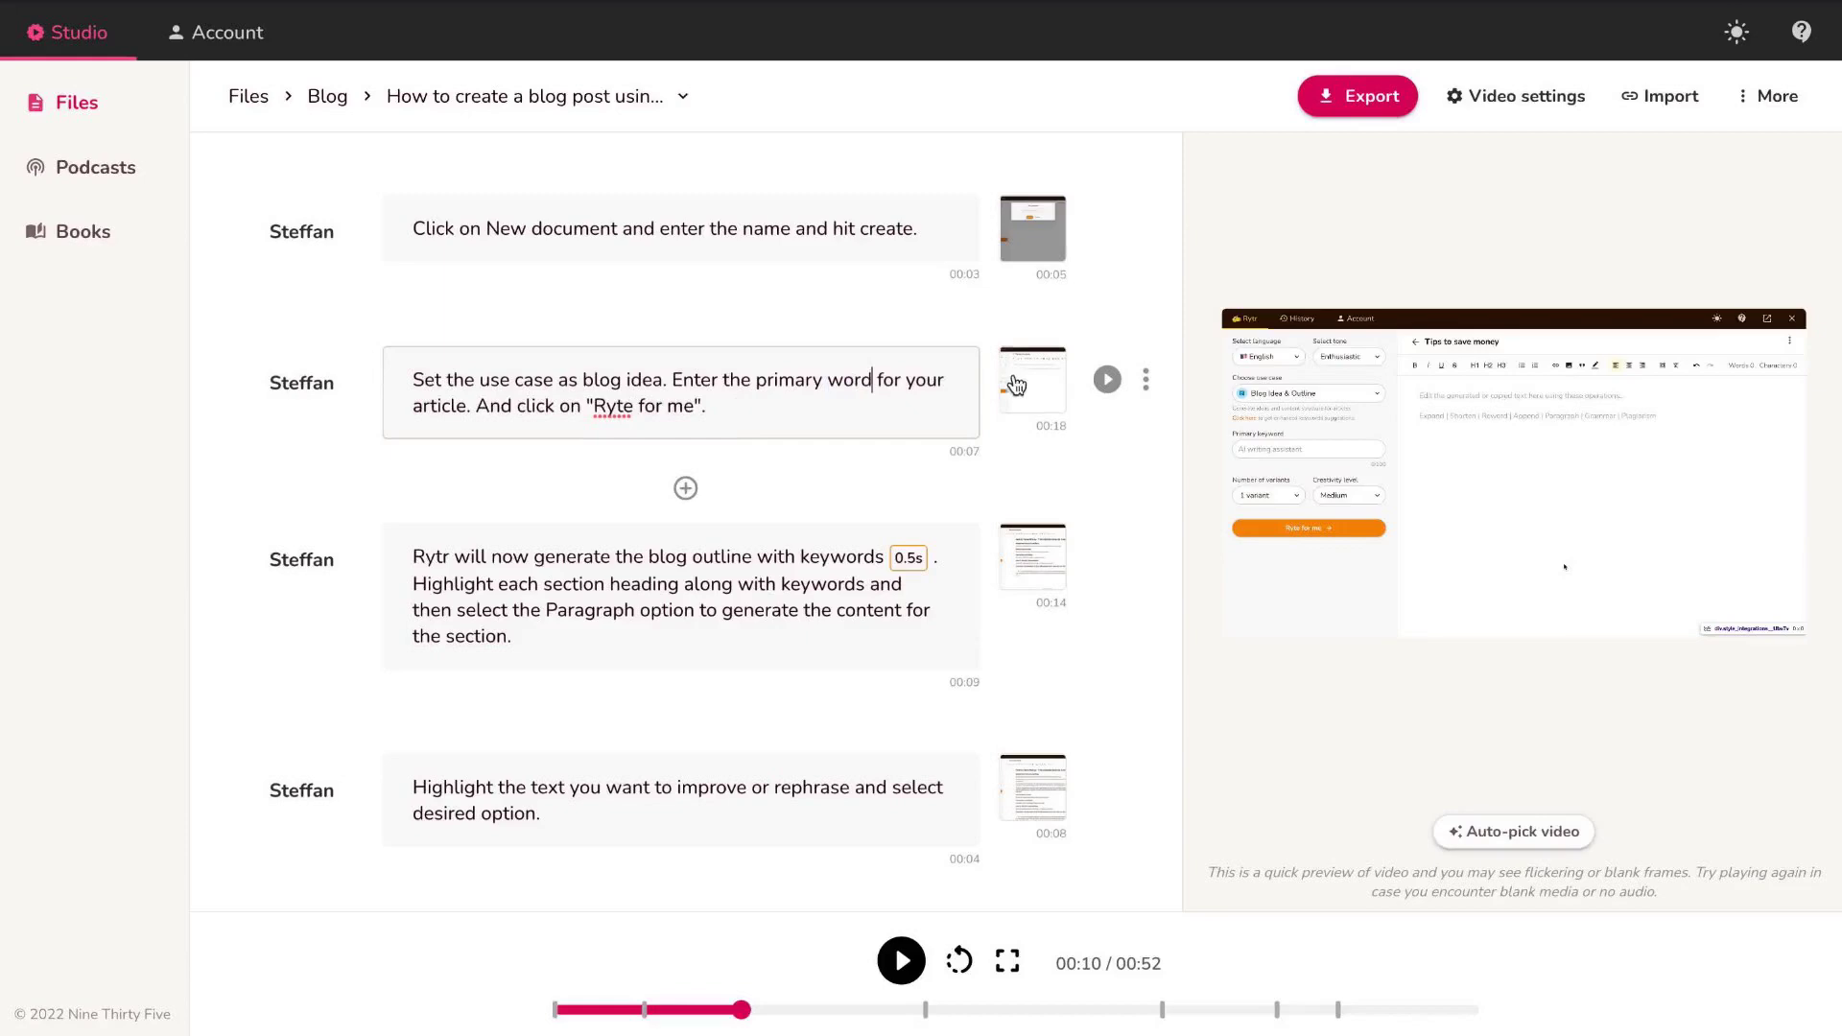
click(1025, 387)
click(831, 141)
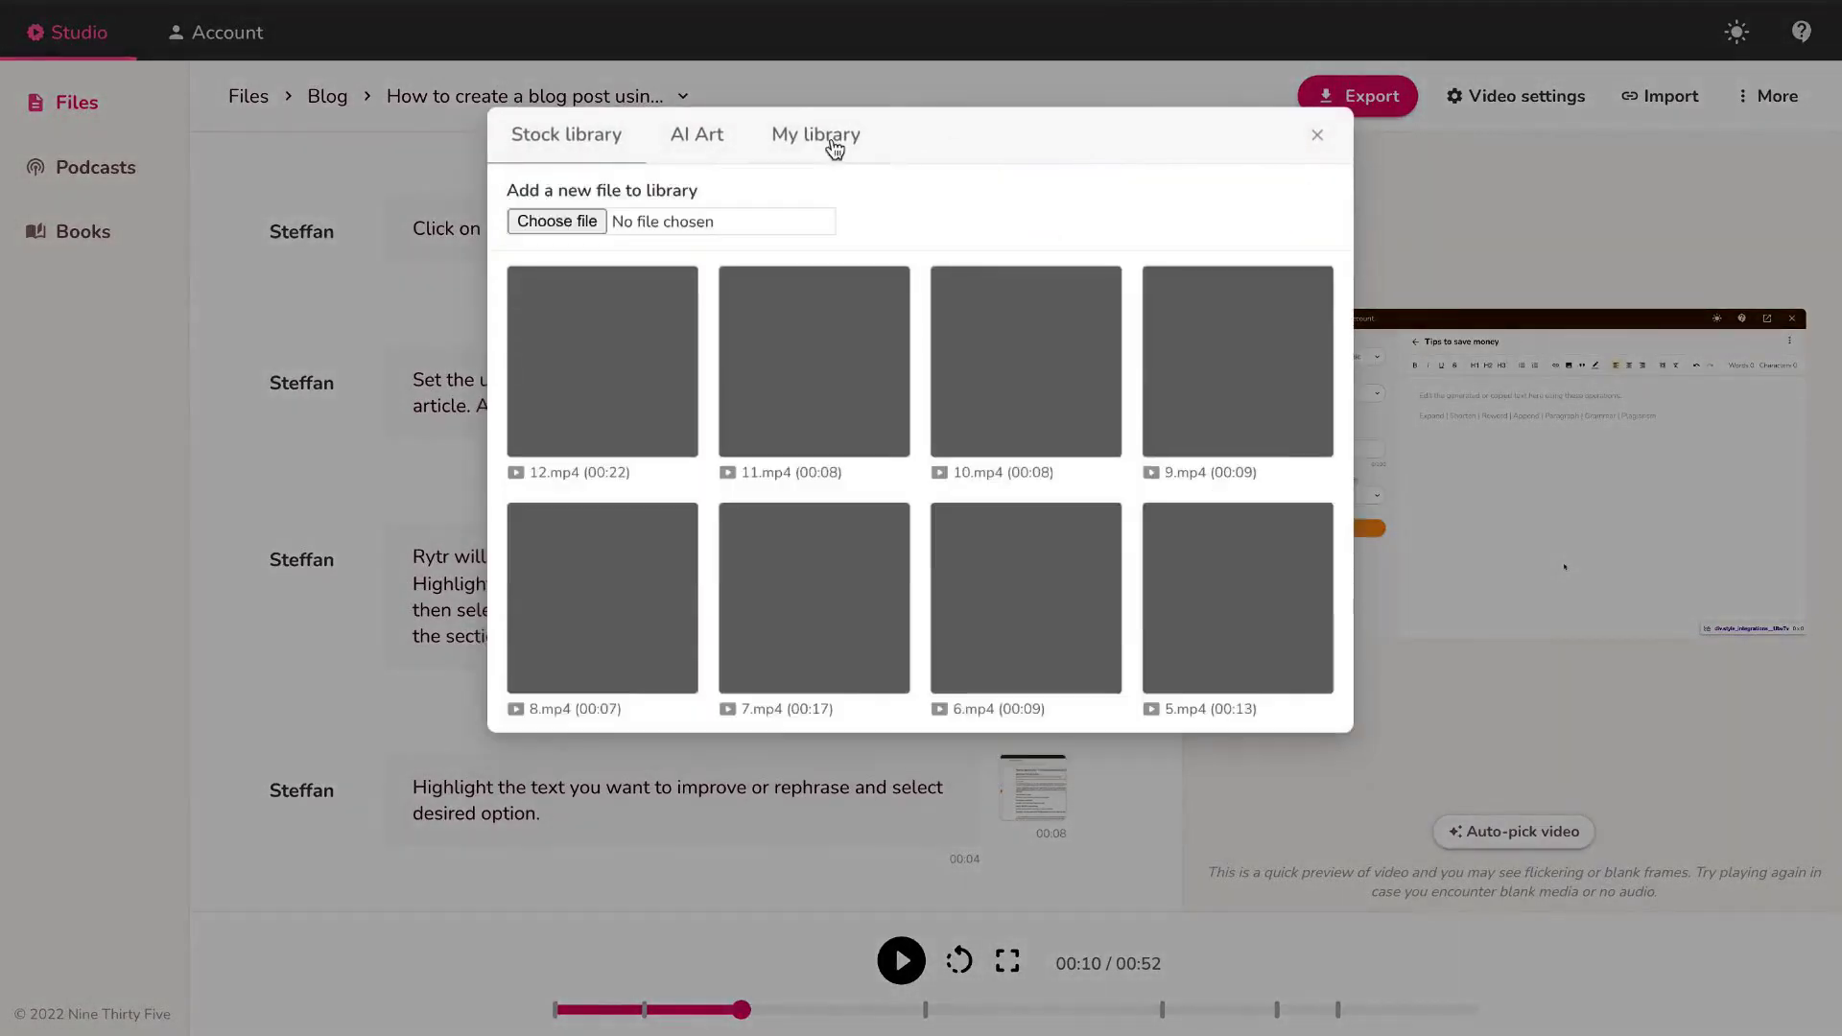
scroll(794, 538, down, 5)
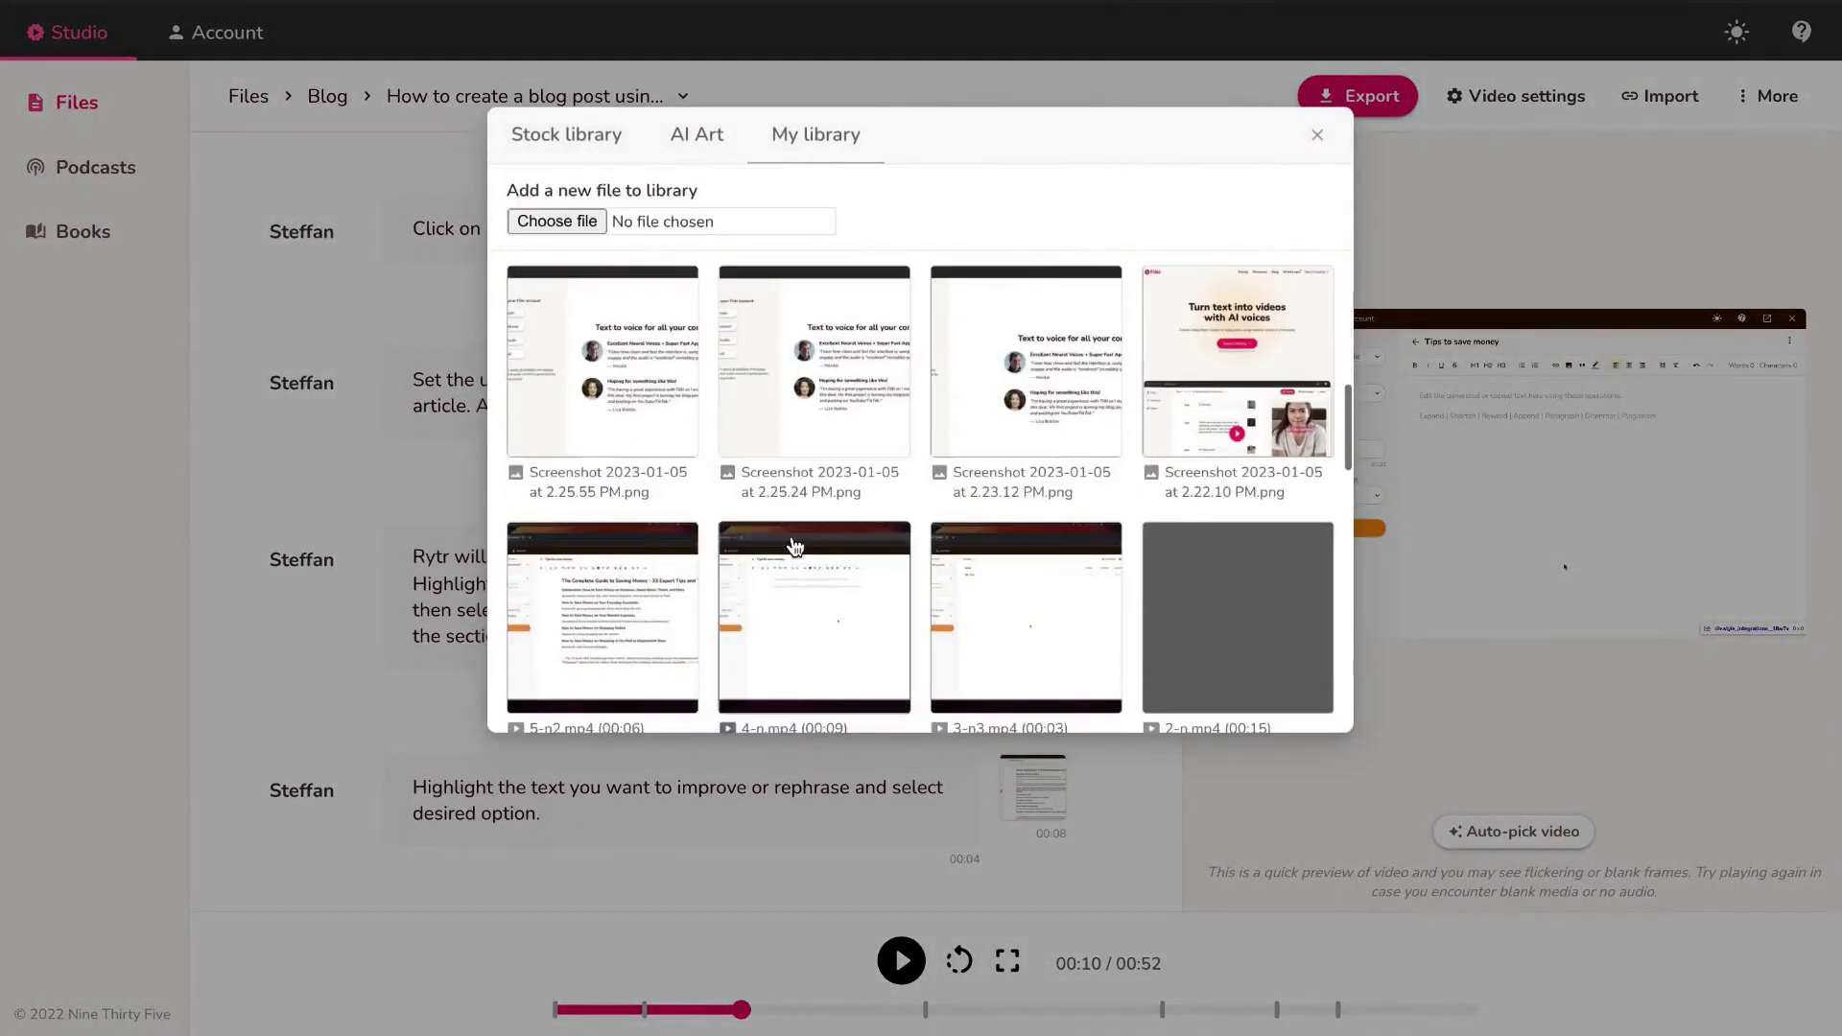
click(793, 588)
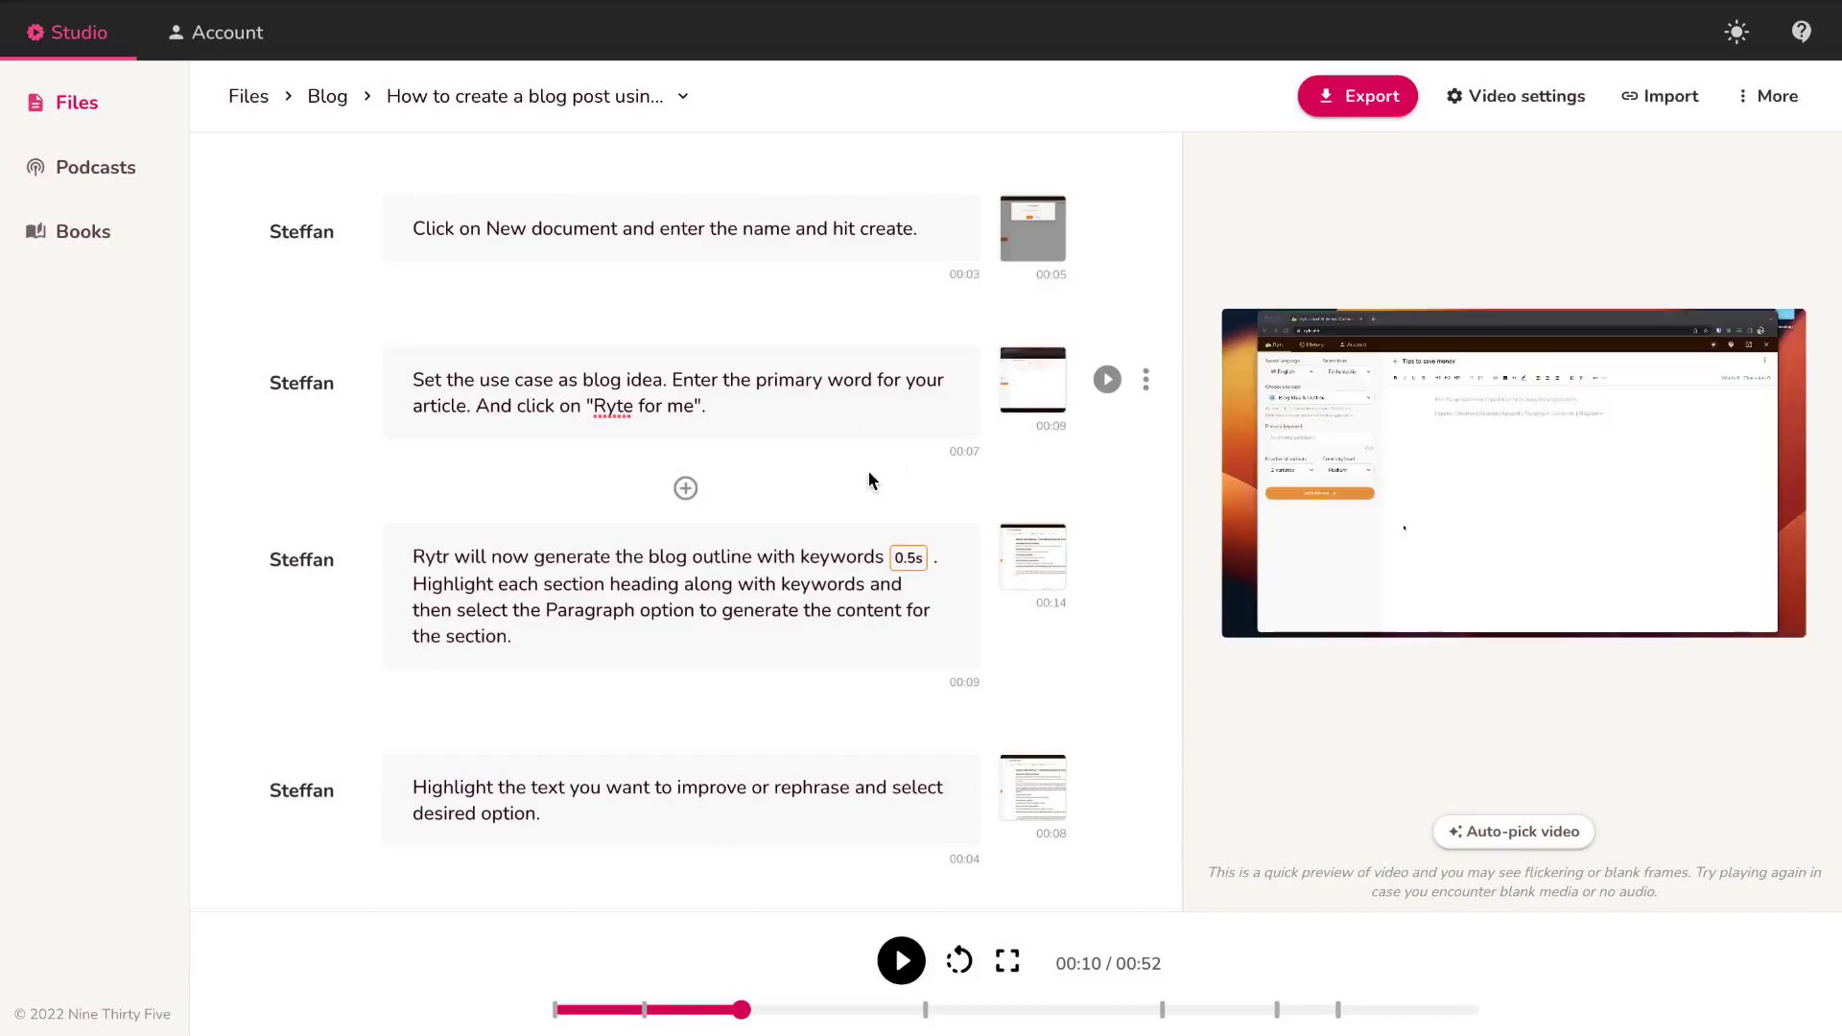